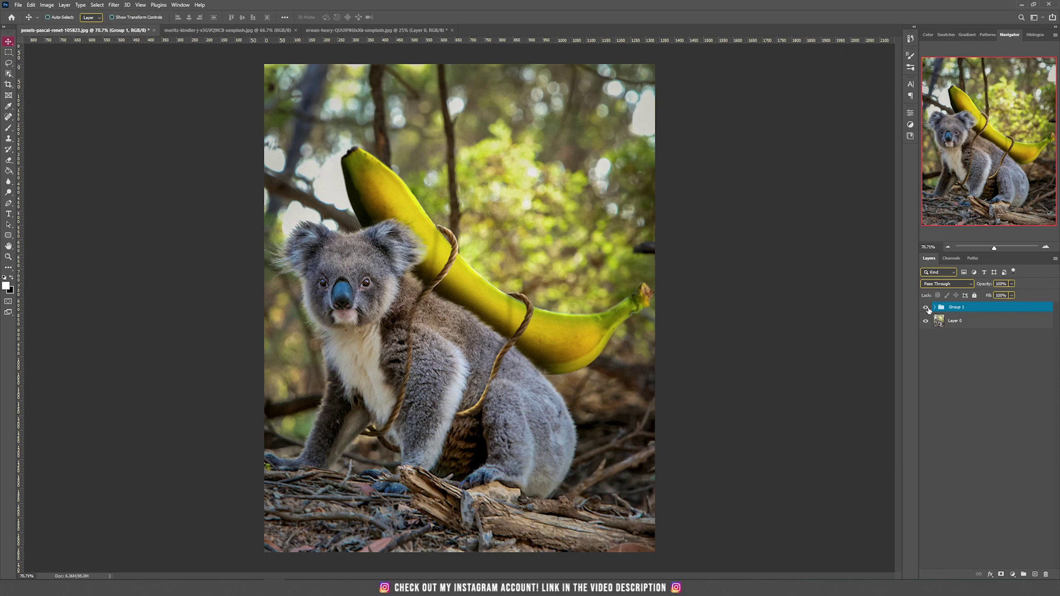
Step: Toggle the visibility of Group 1 to compare the finished composite with the original koala photo
click(926, 308)
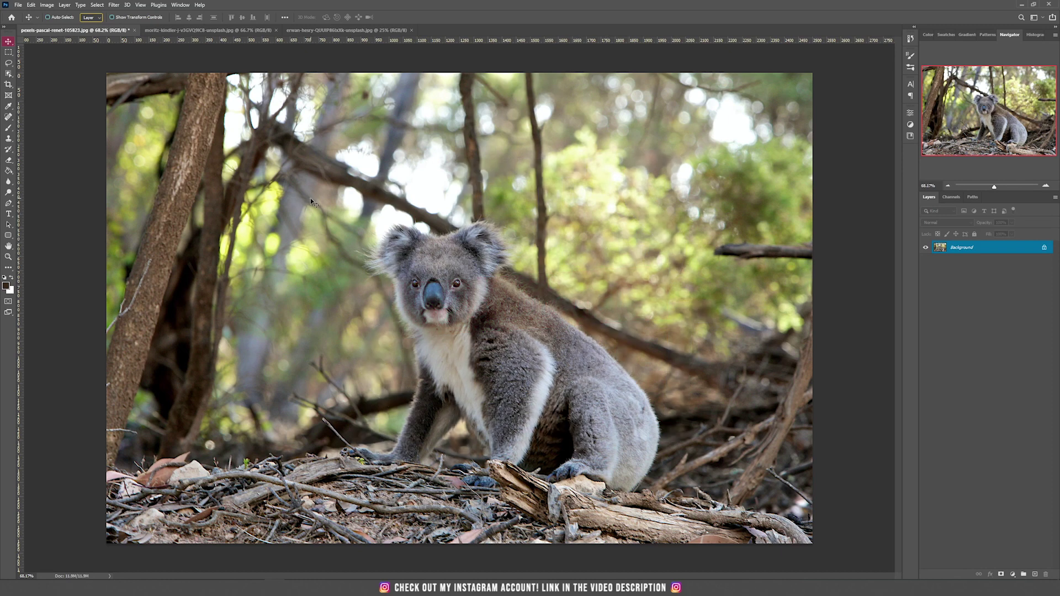
Step: Bring the banana photo into the koala document as a new layer above the background
click(227, 30)
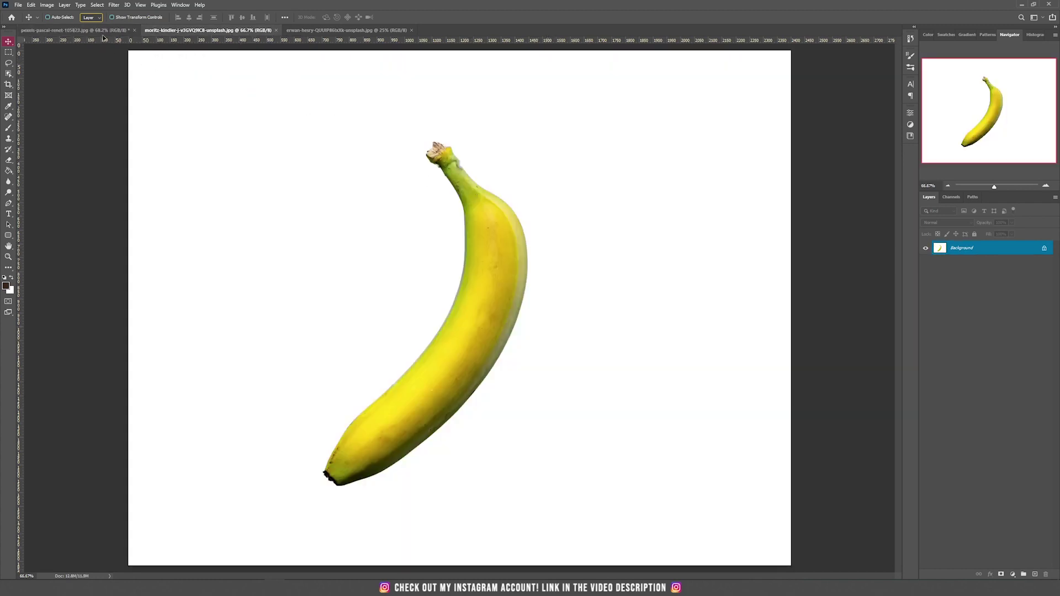
drag(103, 35, 469, 272)
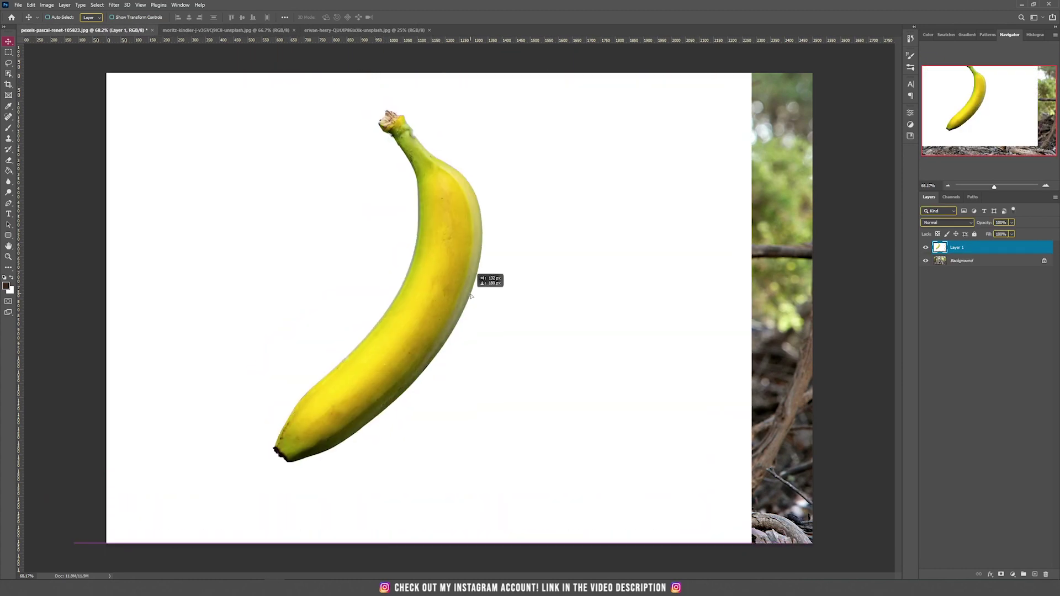
Step: Select the banana with Select Subject and mask out its white background
key(w)
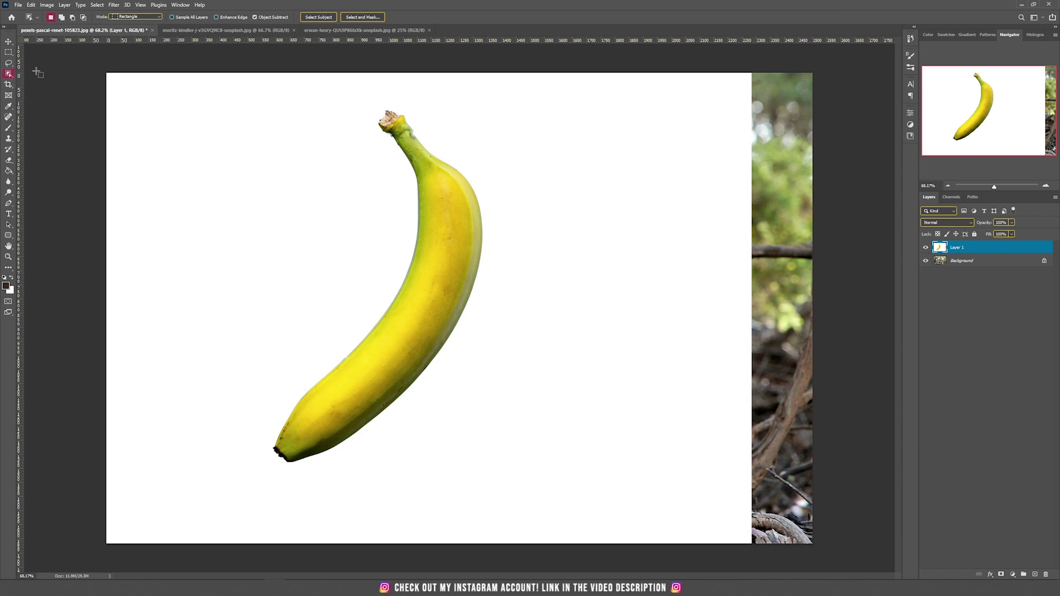
click(320, 15)
click(1001, 574)
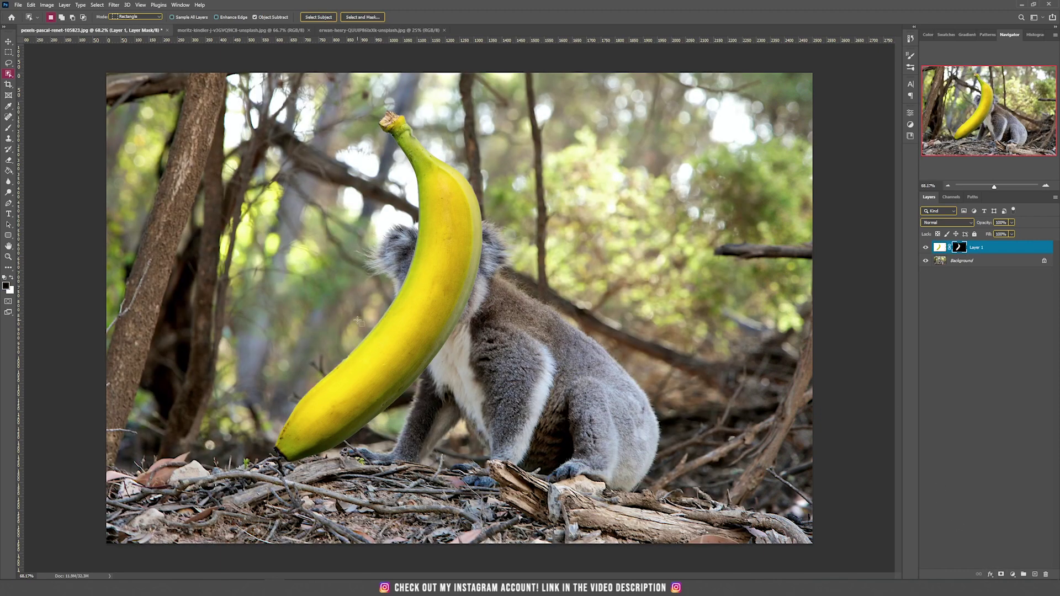
Step: Refine the banana's mask in Select and Mask by shifting its edge inward
scroll(412, 351, up, 3)
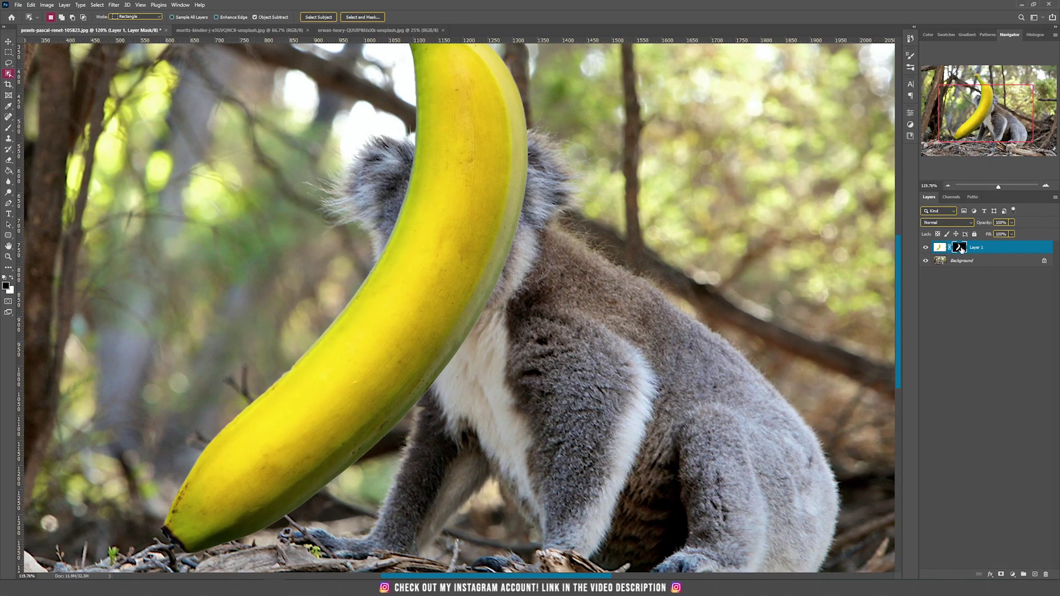
double_click(961, 249)
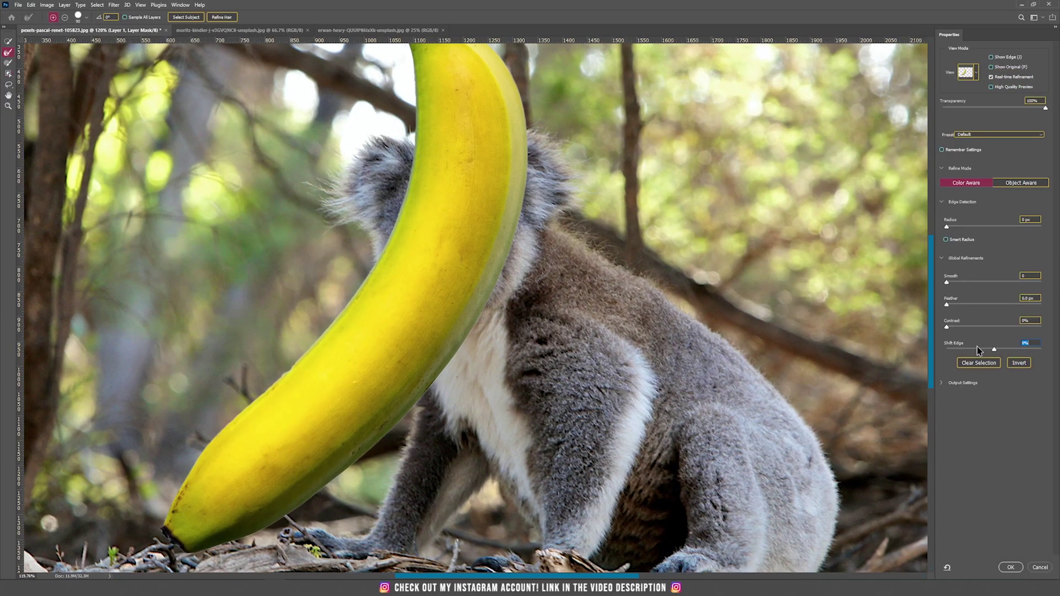
click(981, 349)
key(Return)
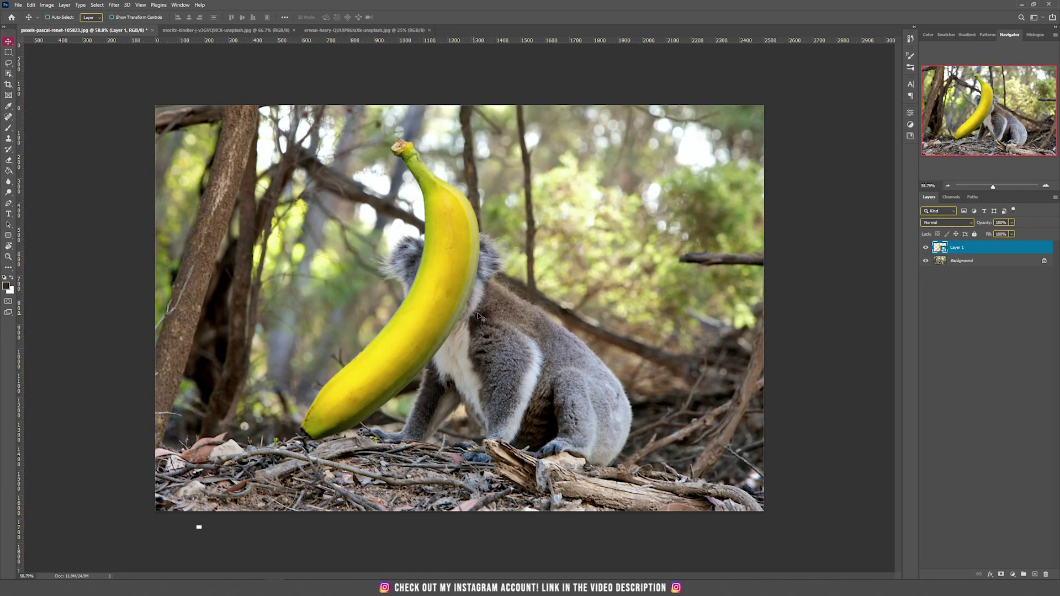
Step: Rotate the banana about 96 degrees and position it diagonally over the koala's back
key(ctrl+t)
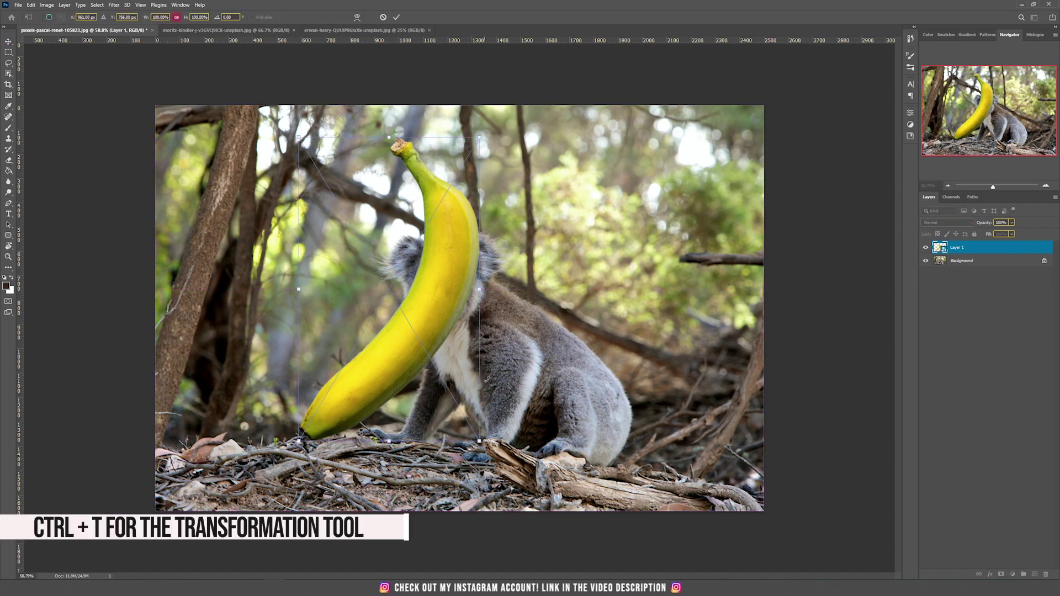
drag(495, 442, 268, 350)
drag(375, 336, 579, 337)
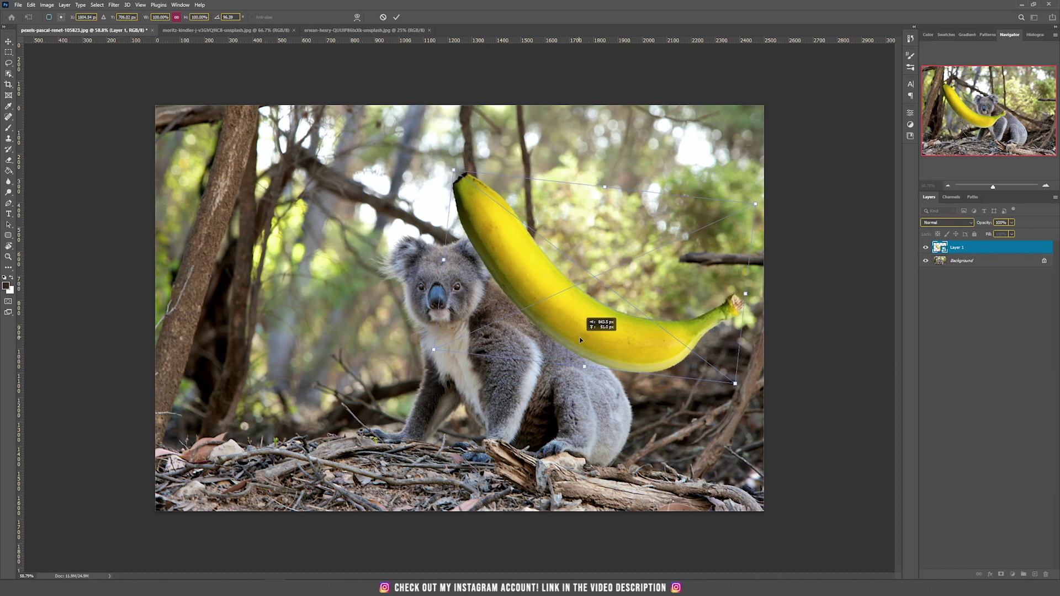
key(Return)
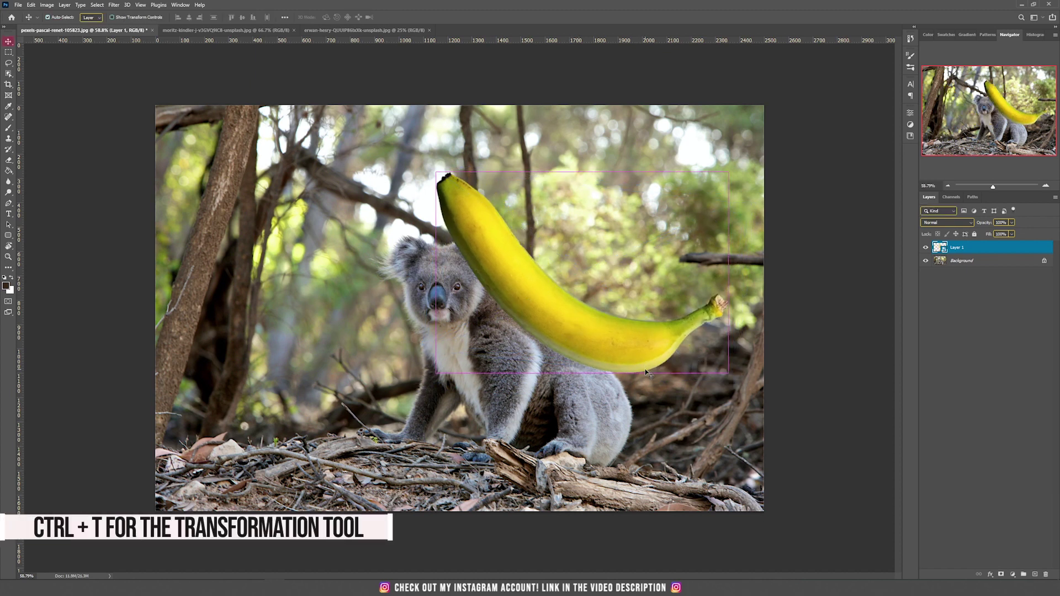
Step: Distort the banana with Free Transform, pulling its stem-end corners inward to shorten it
key(ctrl+t)
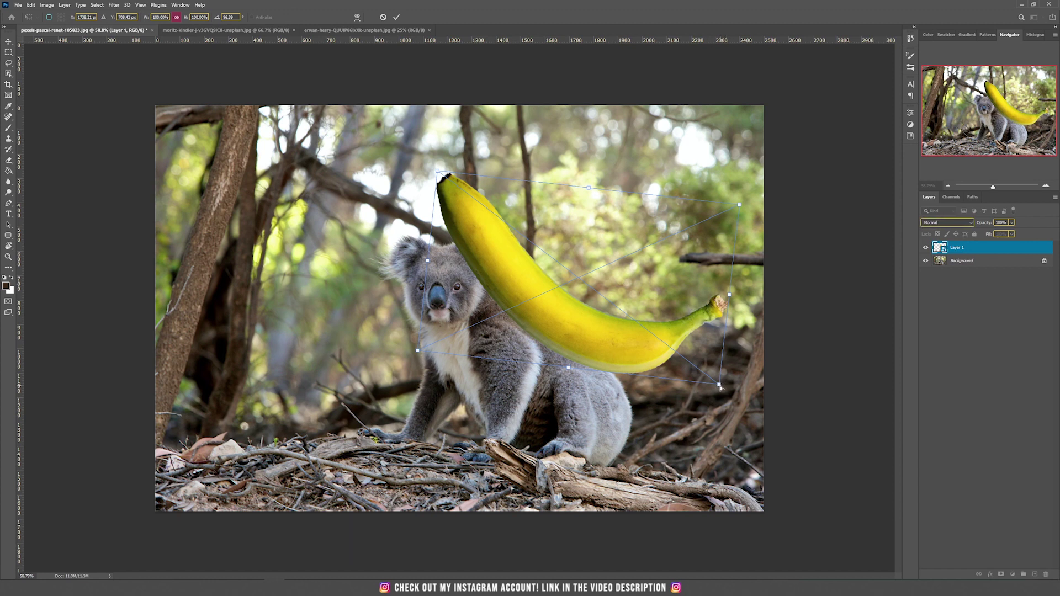
drag(719, 385, 703, 378)
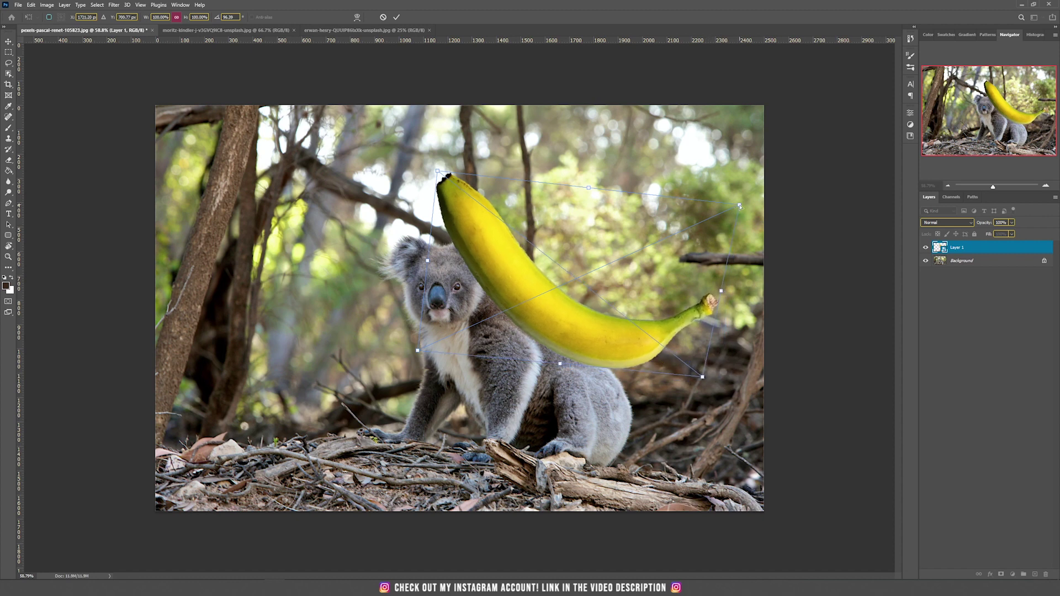
drag(740, 206, 699, 206)
drag(702, 378, 692, 370)
key(Return)
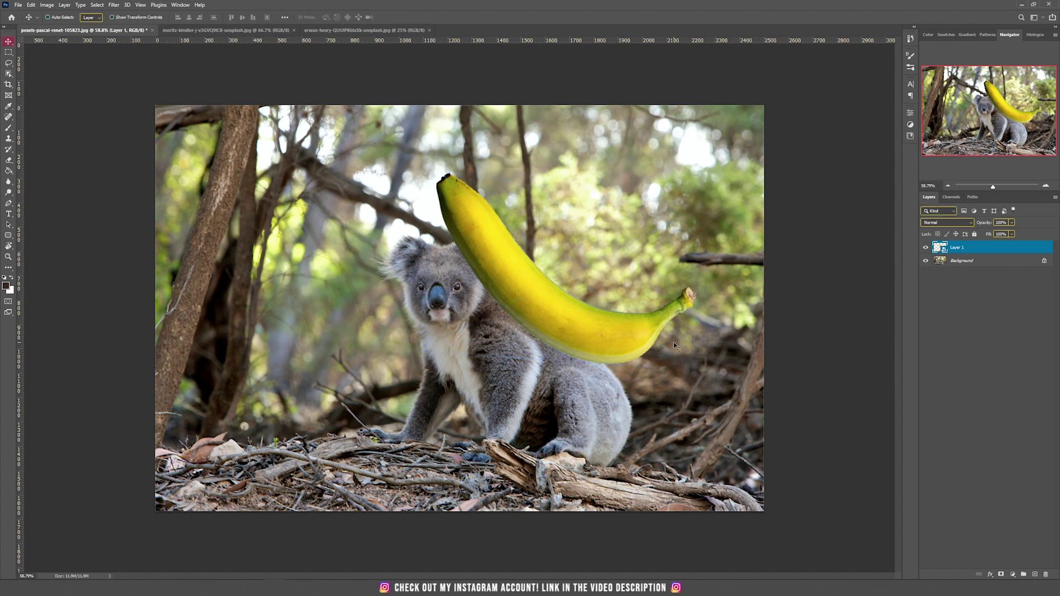
Step: Add a white layer mask to the banana layer and place the layer in a new group named banana
click(1000, 574)
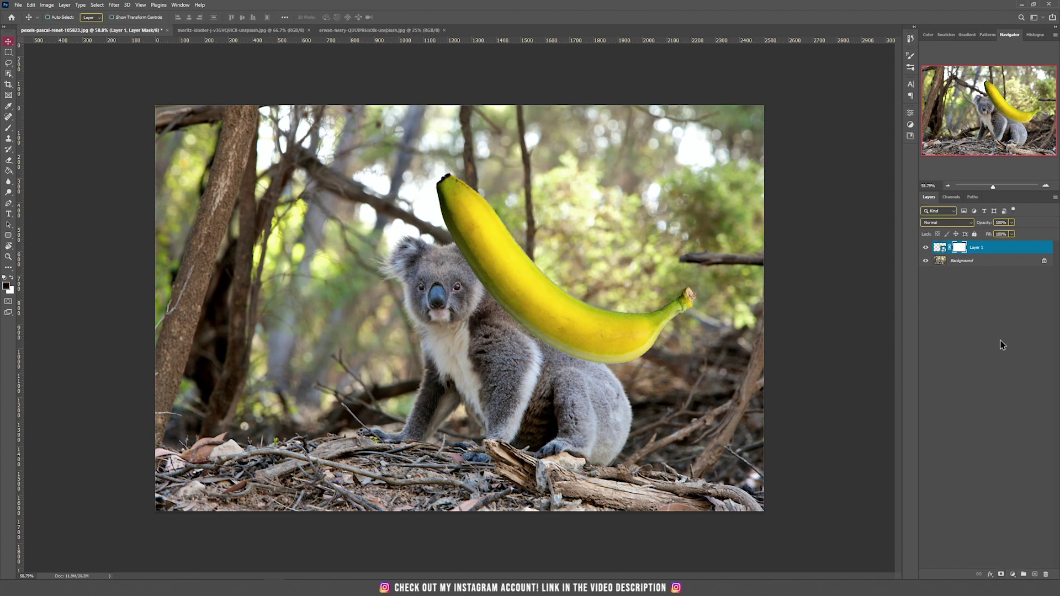
click(1024, 574)
double_click(959, 247)
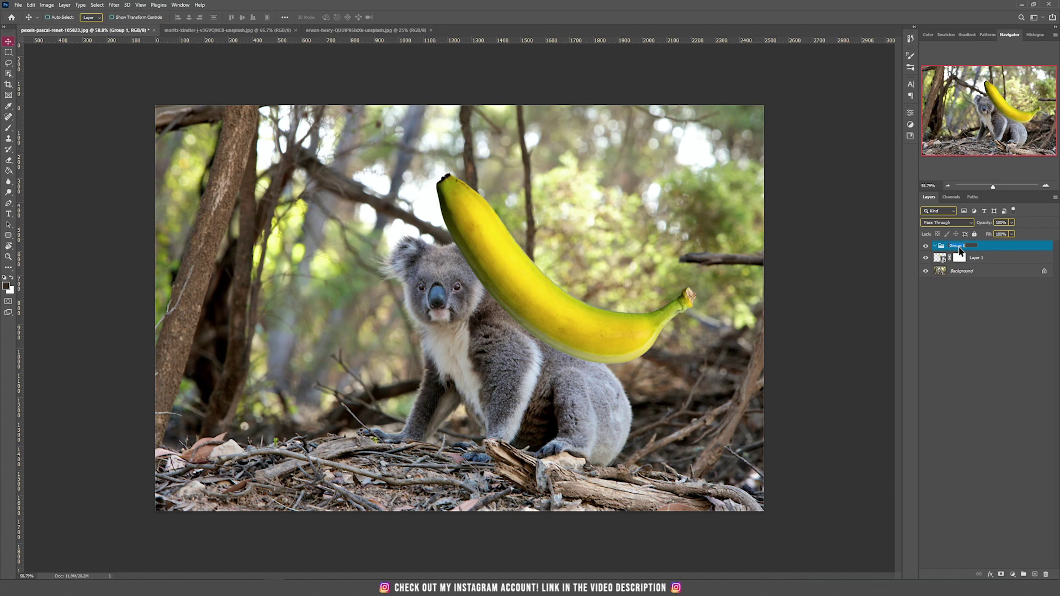
text(banana)
key(Return)
drag(998, 261, 997, 249)
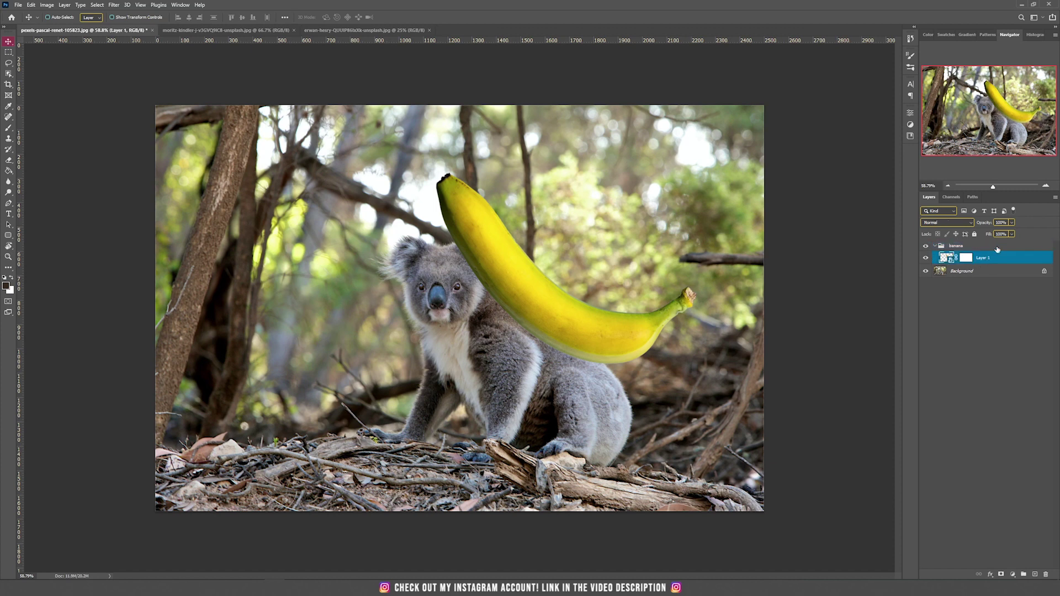
Step: Target the banana's layer mask and set up a smaller fur-like brush from General Brushes with 49% flow
click(971, 259)
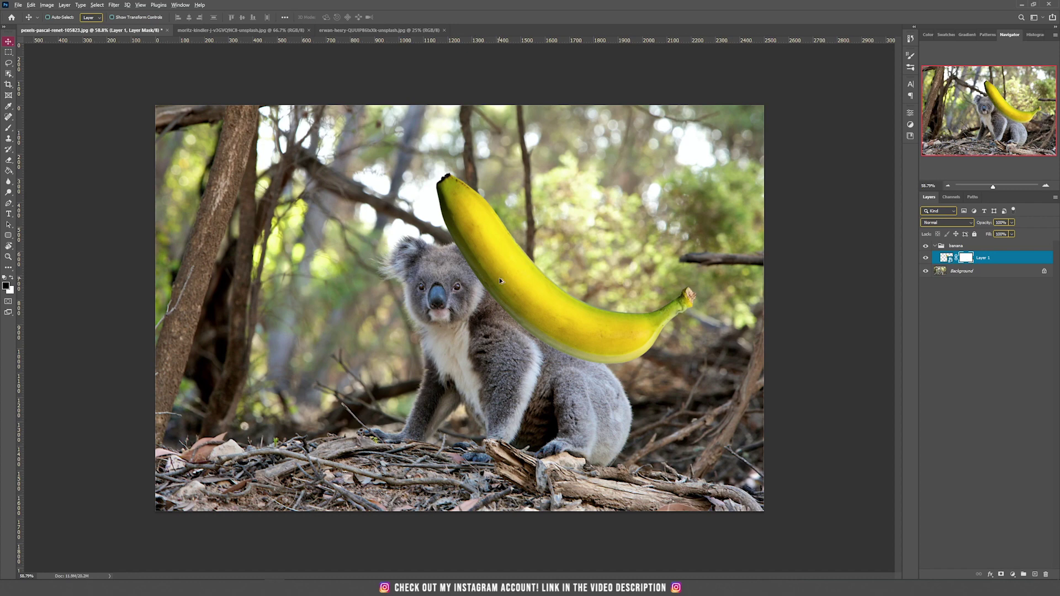
scroll(499, 277, up, 5)
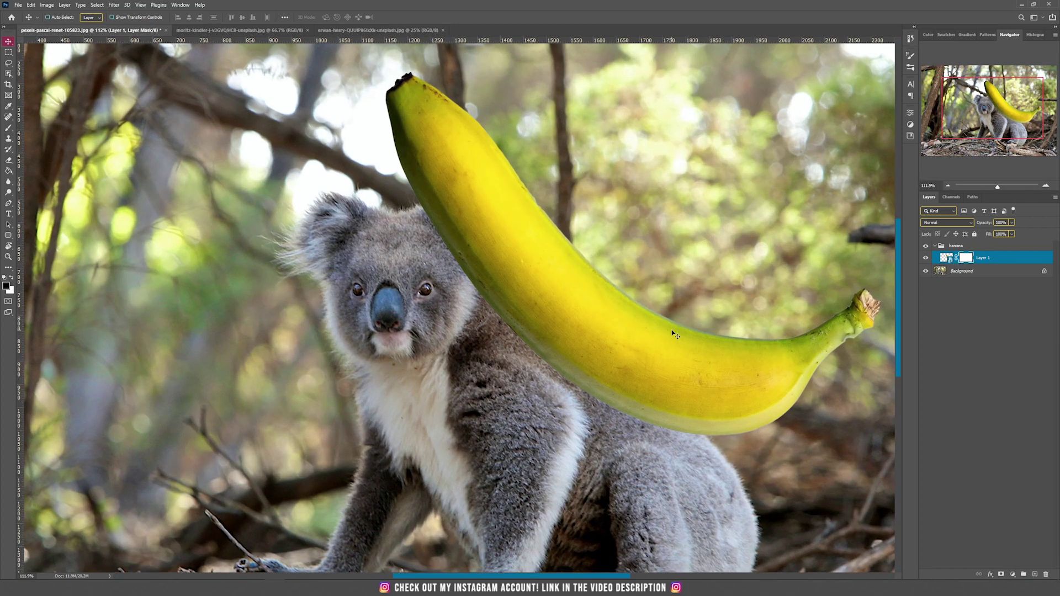
key(b)
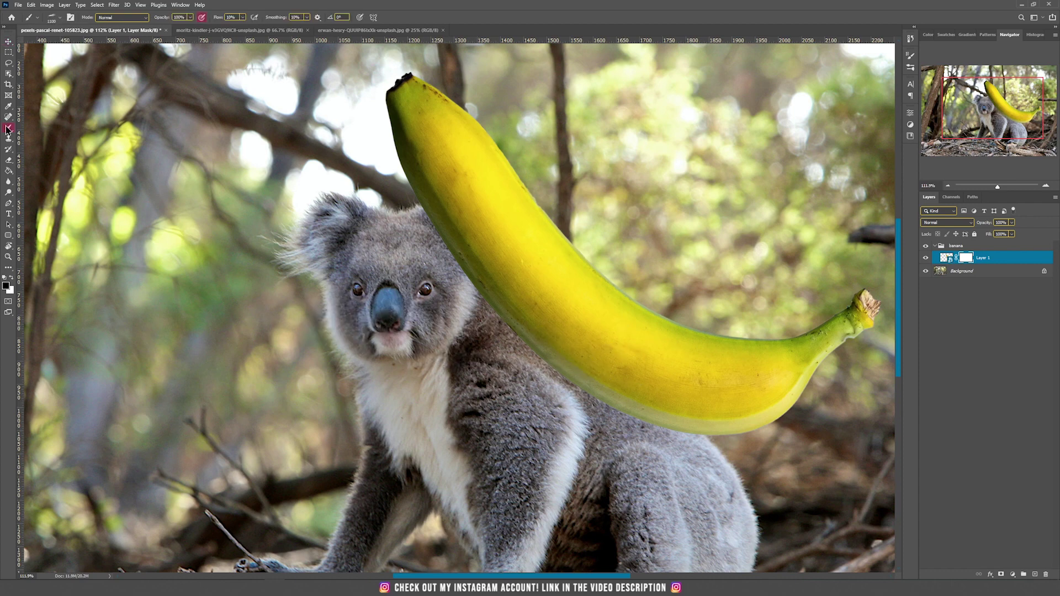
right_click(347, 264)
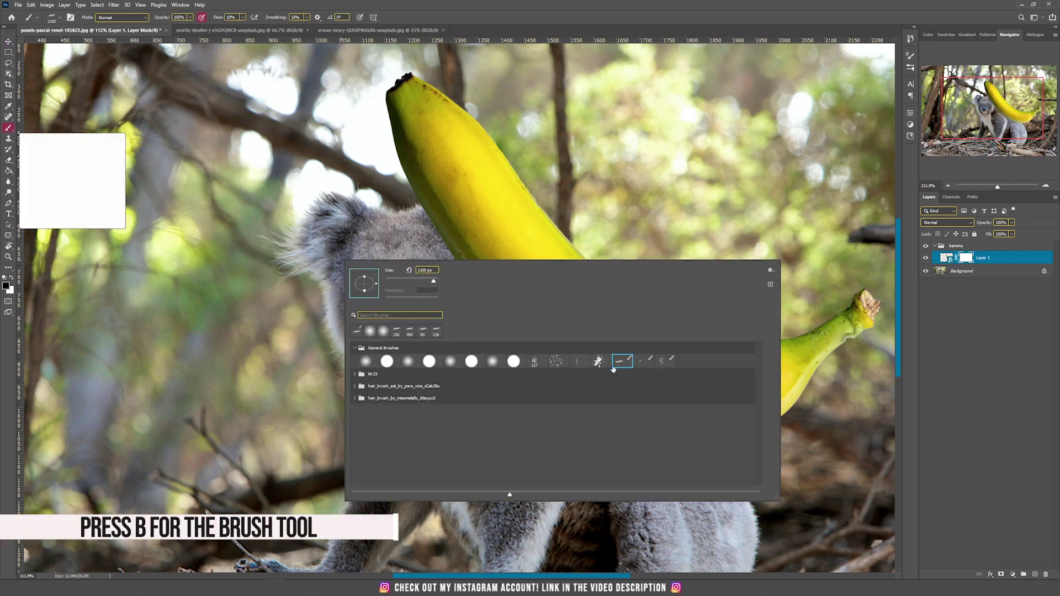
double_click(629, 370)
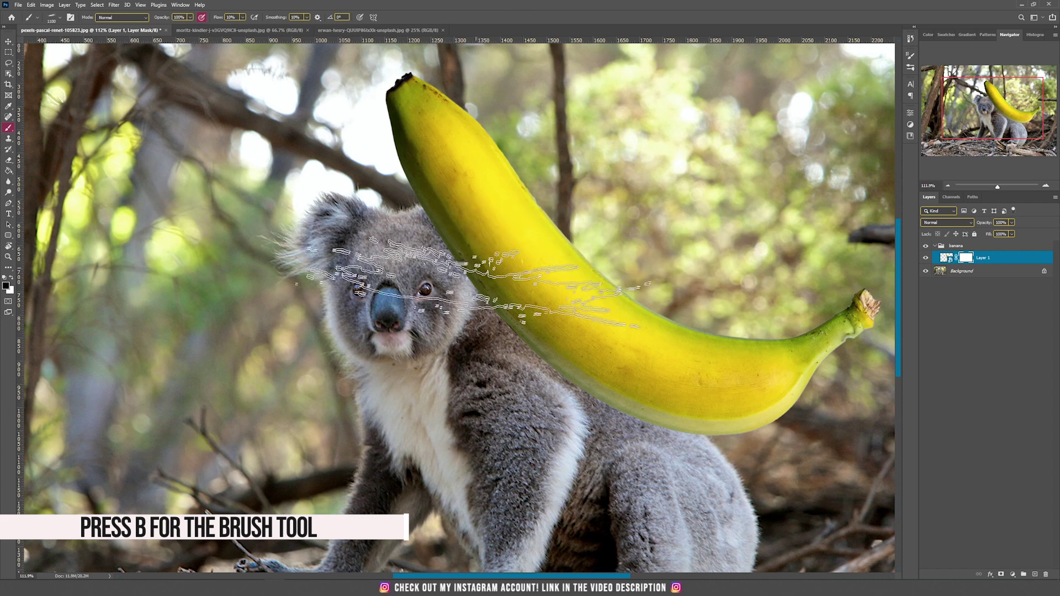
key(bracketleft)
key(bracketleft)
key(bracketleft)
key(bracketleft)
key(bracketleft)
key(bracketleft)
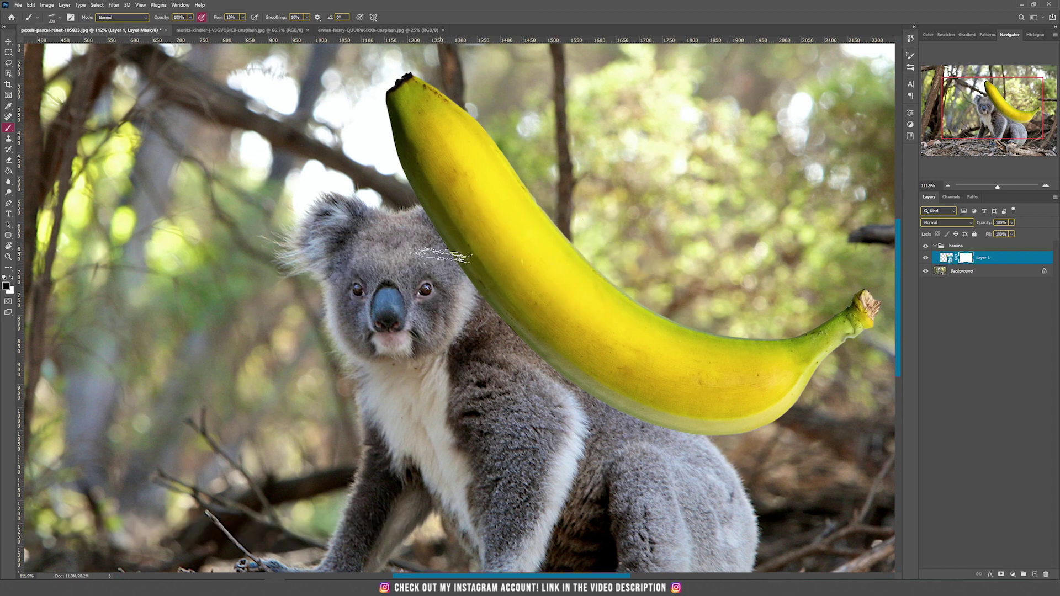
key(bracketright)
key(bracketright)
drag(256, 29, 257, 28)
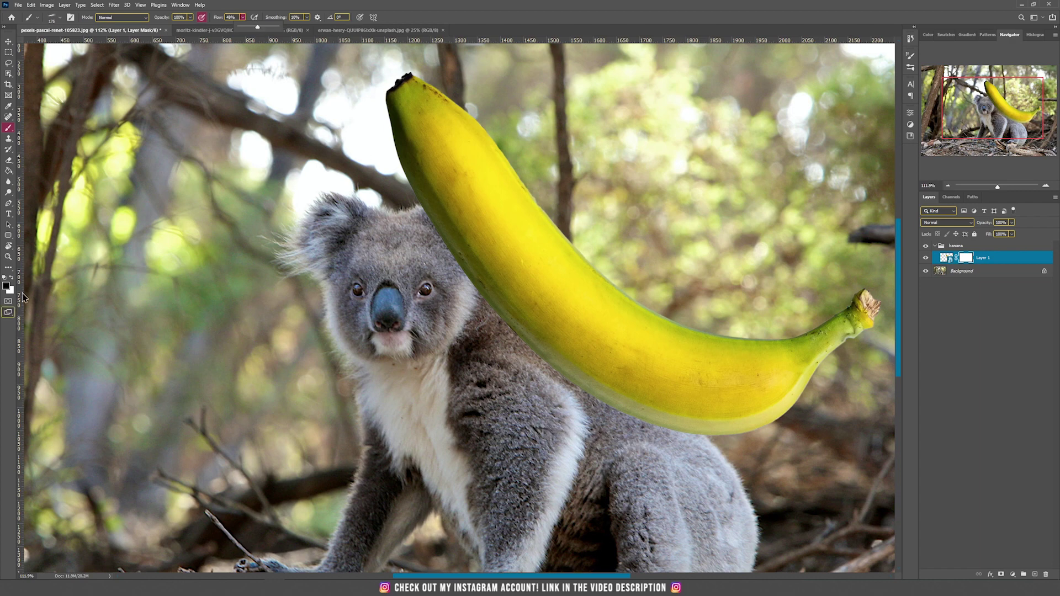
Step: Paint on the banana's mask along the koala's ear and back so the fur overlaps the banana, refining the edge with white
key(bracketleft)
key(bracketleft)
key(bracketleft)
mouse_move(640, 411)
mouse_down()
mouse_move(598, 388)
mouse_move(547, 370)
mouse_move(658, 411)
mouse_move(624, 395)
mouse_up()
key(bracketright)
key(bracketright)
mouse_move(665, 404)
mouse_down()
mouse_move(614, 388)
mouse_move(586, 348)
mouse_move(669, 414)
mouse_move(605, 355)
mouse_move(484, 293)
mouse_move(619, 372)
mouse_move(443, 226)
mouse_move(469, 220)
mouse_move(469, 209)
mouse_move(488, 225)
mouse_move(491, 279)
mouse_move(497, 210)
mouse_move(536, 303)
mouse_move(637, 381)
mouse_move(516, 271)
mouse_move(508, 241)
mouse_move(546, 293)
mouse_up()
click(11, 278)
key(bracketleft)
key(bracketleft)
key(bracketleft)
key(bracketleft)
key(bracketleft)
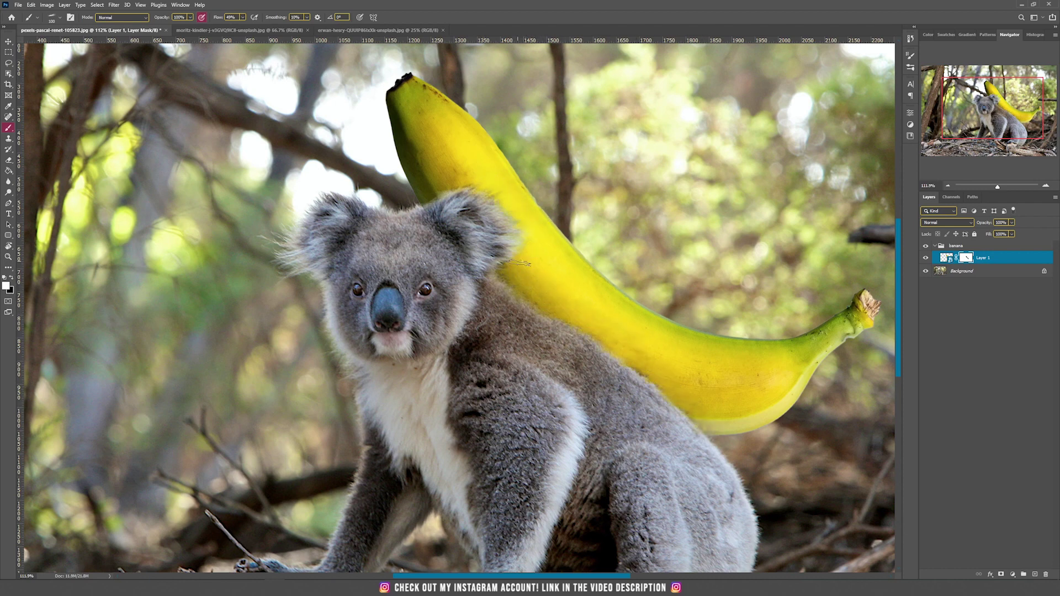
key(ctrl+0)
key(v)
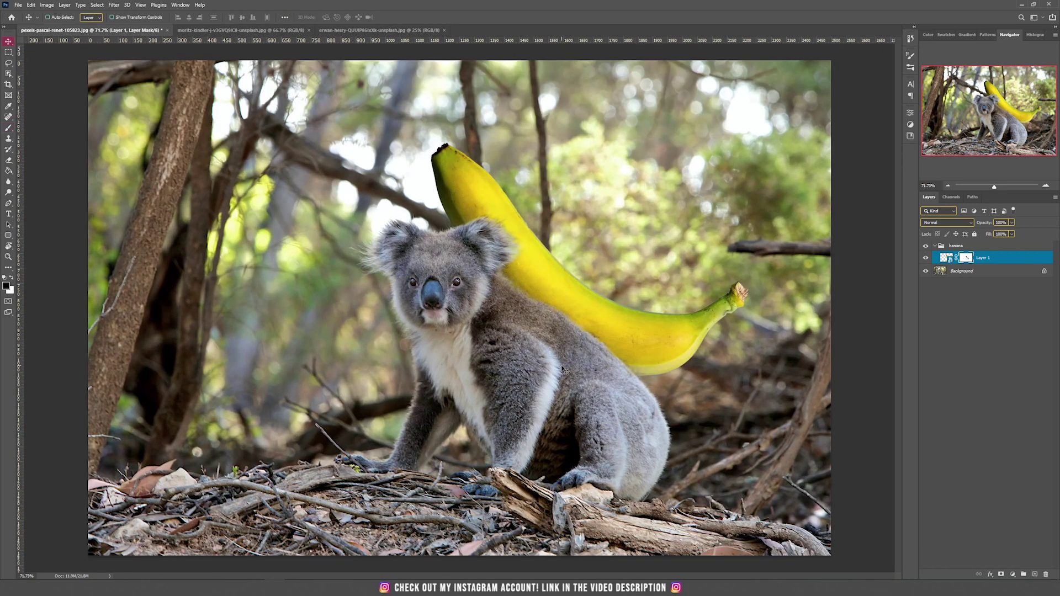
Step: Clip a Levels adjustment with output white at 91 to the banana layer and invert its mask to black
scroll(530, 333, up, 3)
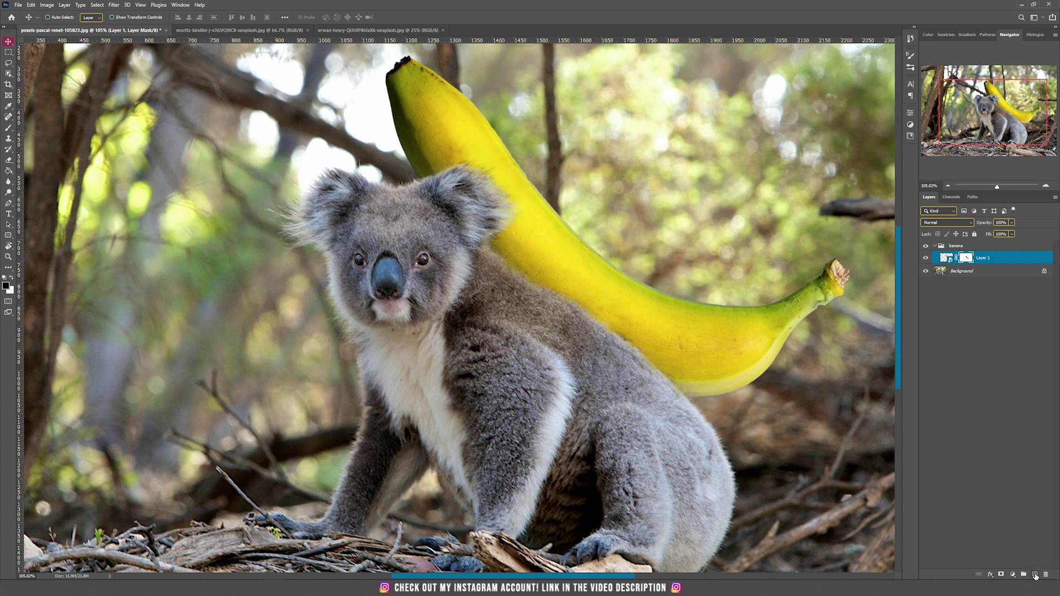
click(1013, 575)
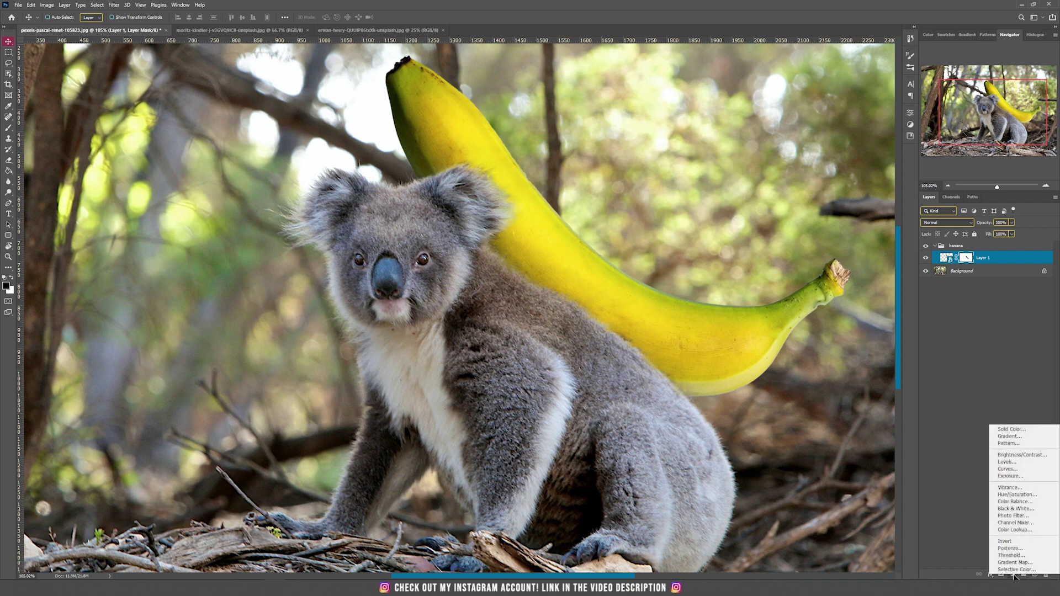
click(1014, 464)
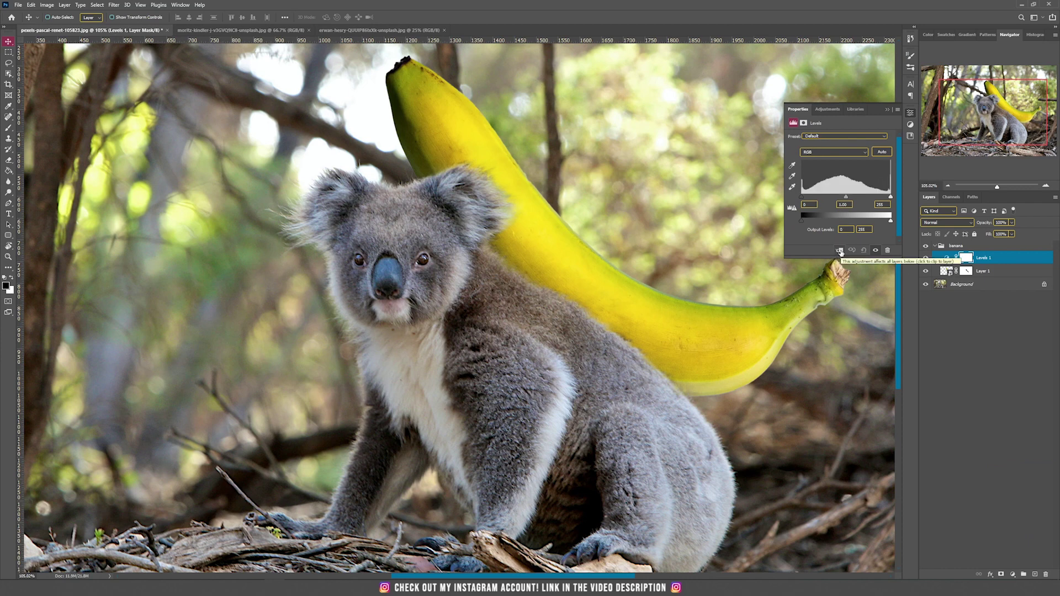
click(838, 251)
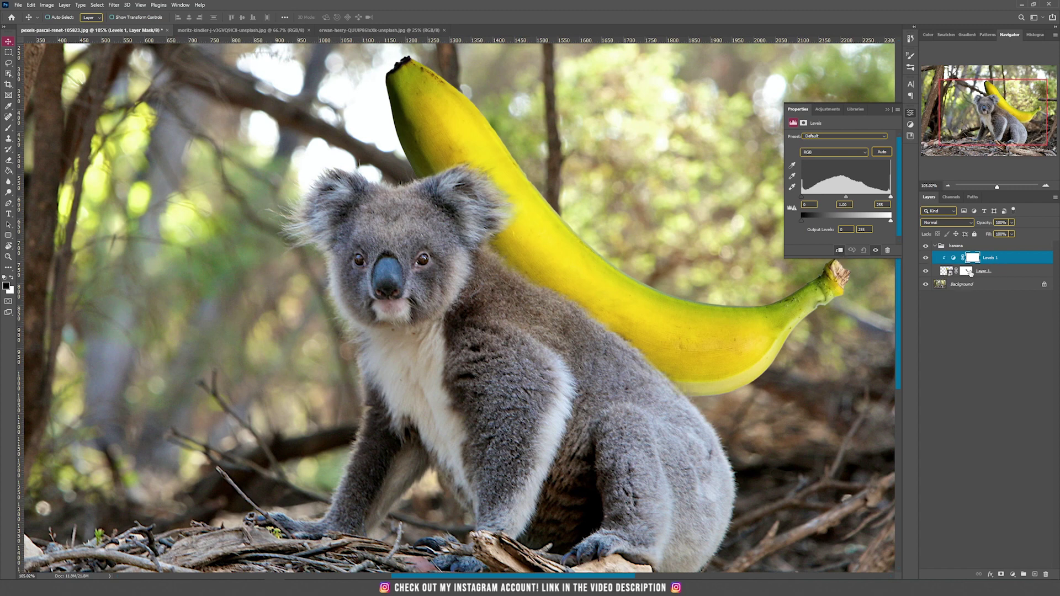
drag(891, 221, 833, 222)
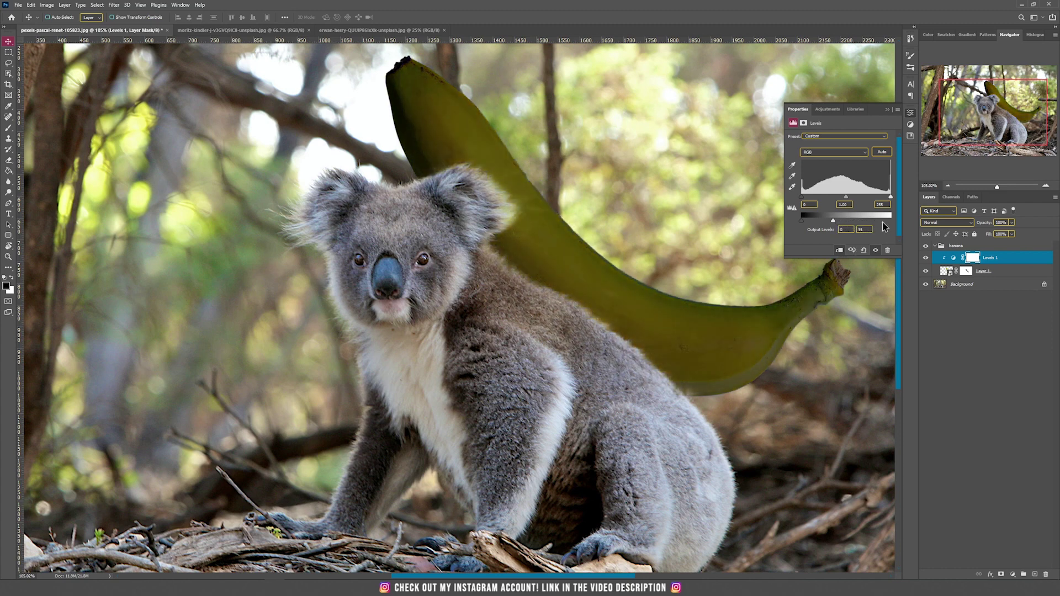
click(975, 257)
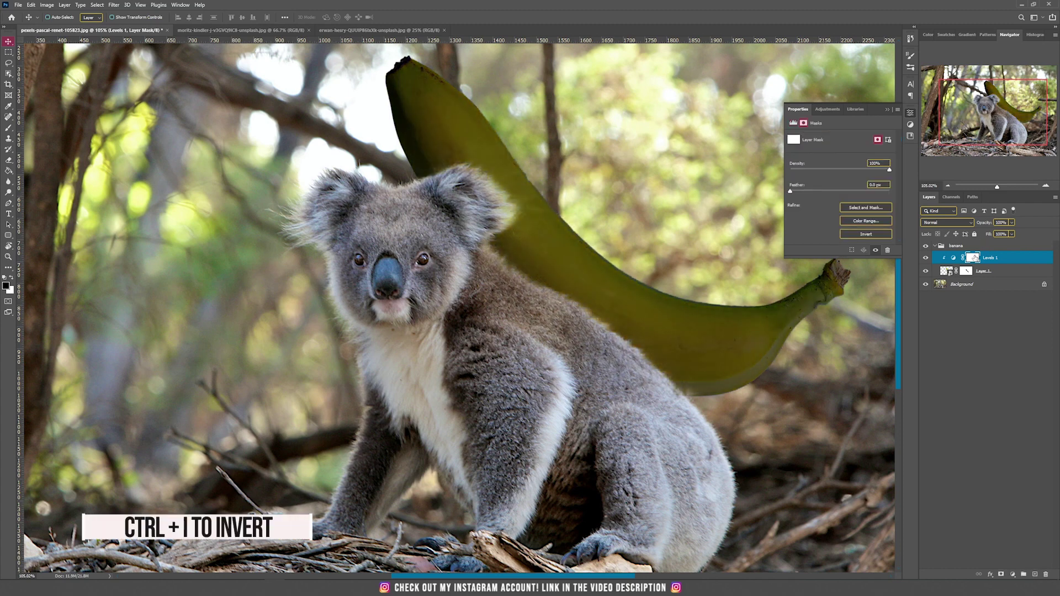
key(ctrl+i)
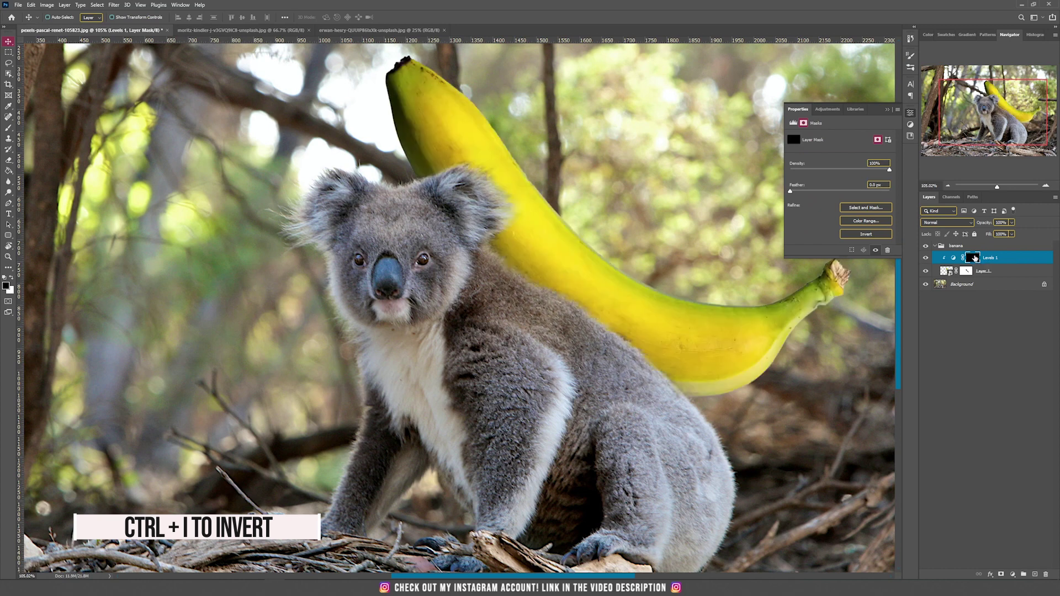
Step: Paint white on the Levels mask with a soft brush at 10% flow to shade the banana along the koala's back
key(b)
key(x)
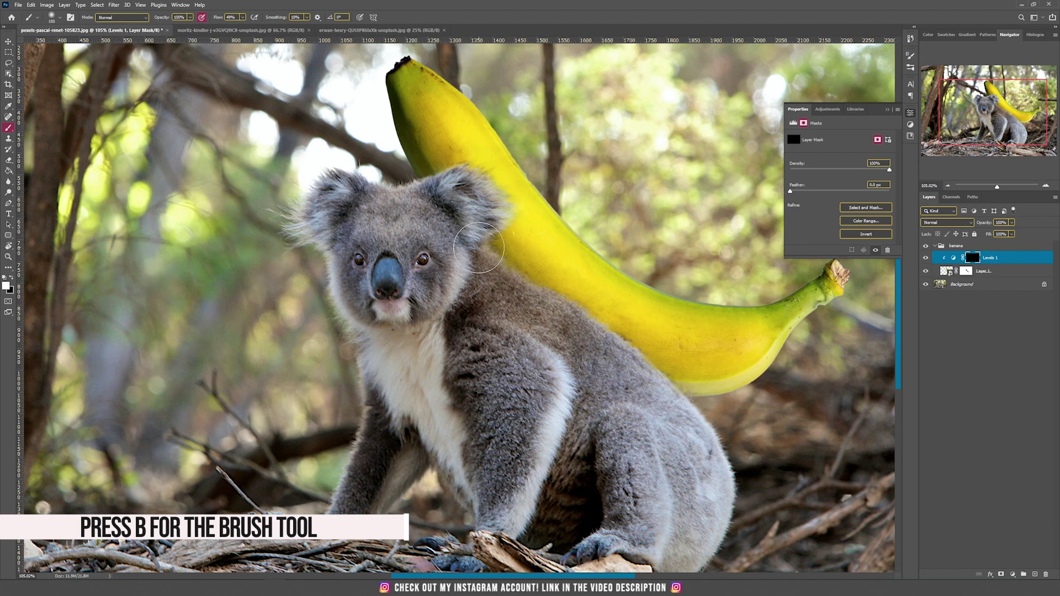
click(242, 17)
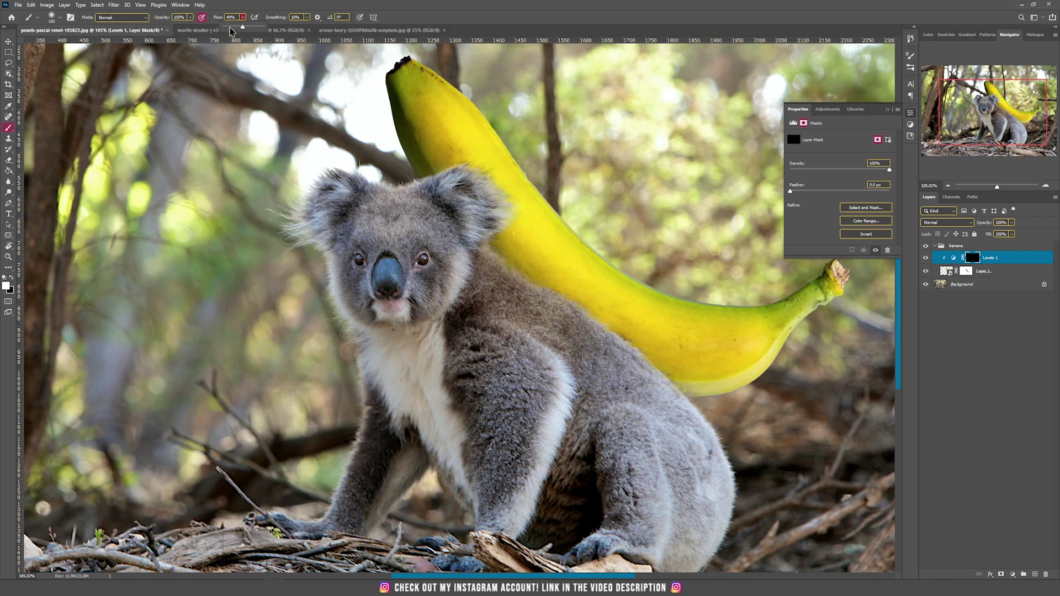
click(283, 3)
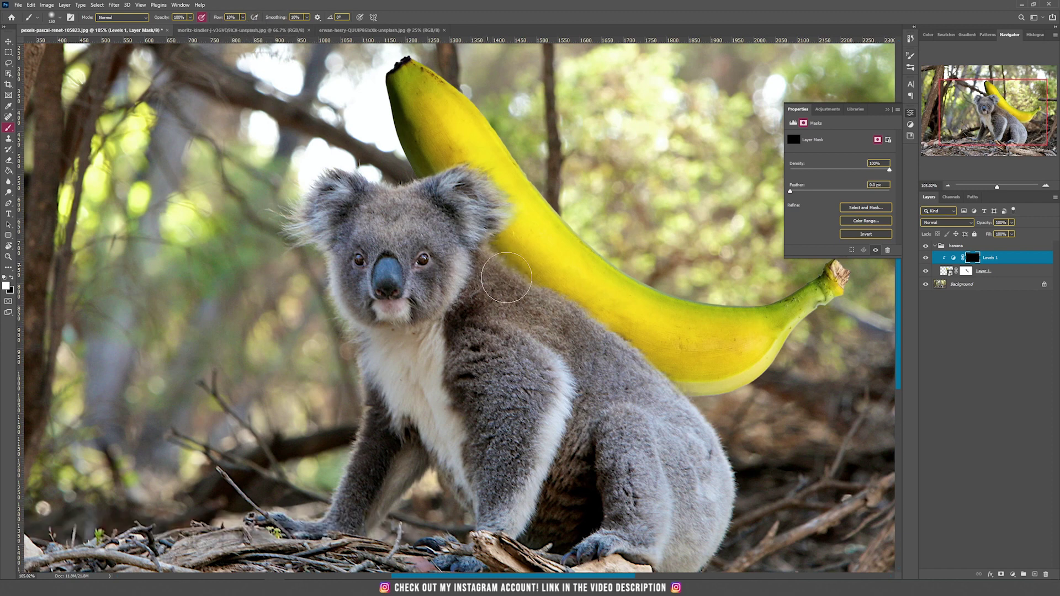
mouse_move(532, 301)
mouse_down()
mouse_move(599, 353)
mouse_move(646, 370)
mouse_move(666, 398)
mouse_move(609, 342)
mouse_move(497, 268)
mouse_up()
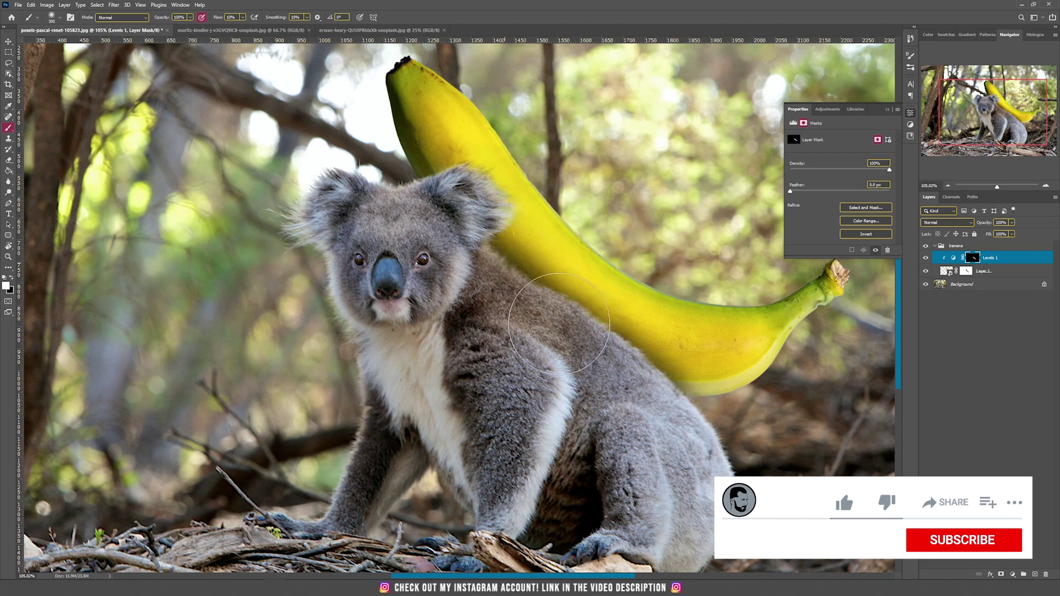
mouse_move(559, 324)
mouse_down()
mouse_move(431, 215)
mouse_move(651, 378)
mouse_move(566, 351)
mouse_up()
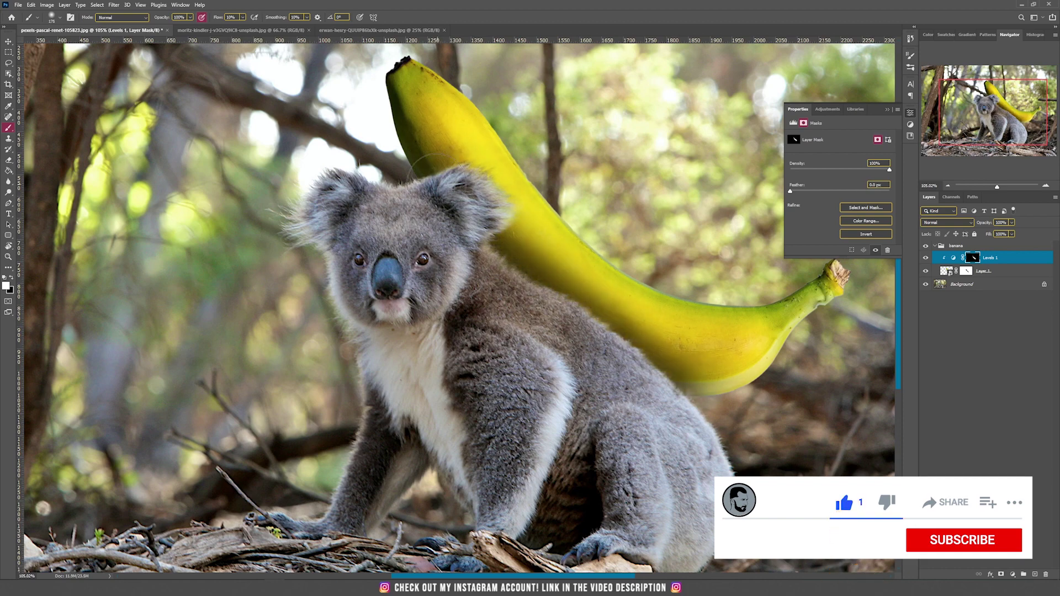
Step: Refine the fur edge along the koala's back on the banana's layer mask, using a much smaller fur brush in black
scroll(612, 468, up, 6)
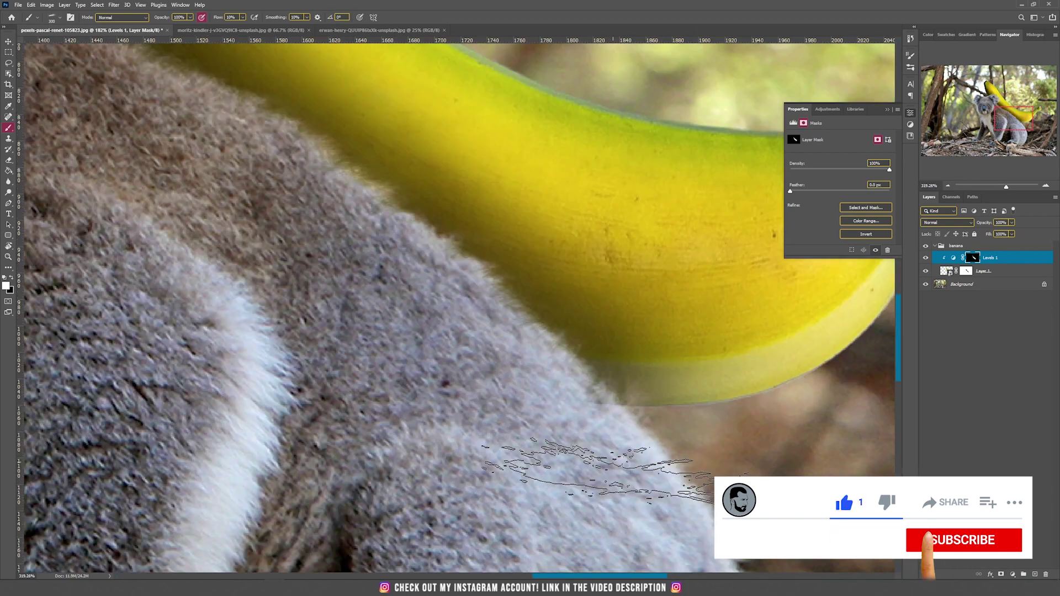
key(bracketleft)
key(bracketleft)
key(bracketleft)
key(bracketleft)
key(bracketleft)
key(bracketleft)
key(bracketleft)
key(bracketleft)
key(bracketleft)
key(bracketleft)
click(965, 271)
key(x)
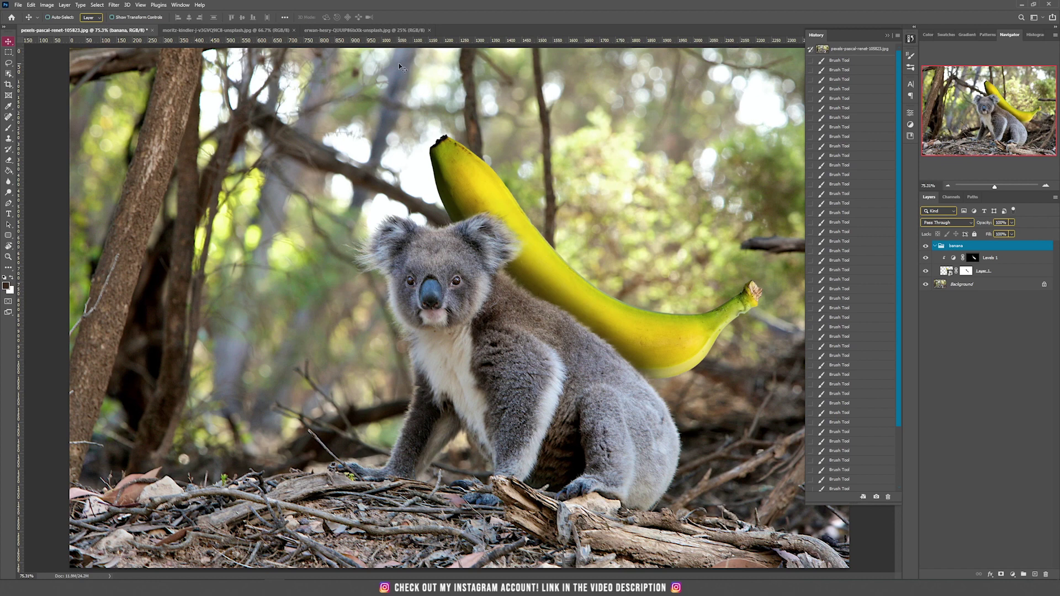
Step: In the rope photo, isolate the rope with Select Subject and a layer mask, and convert the layer to a Smart Object
click(364, 30)
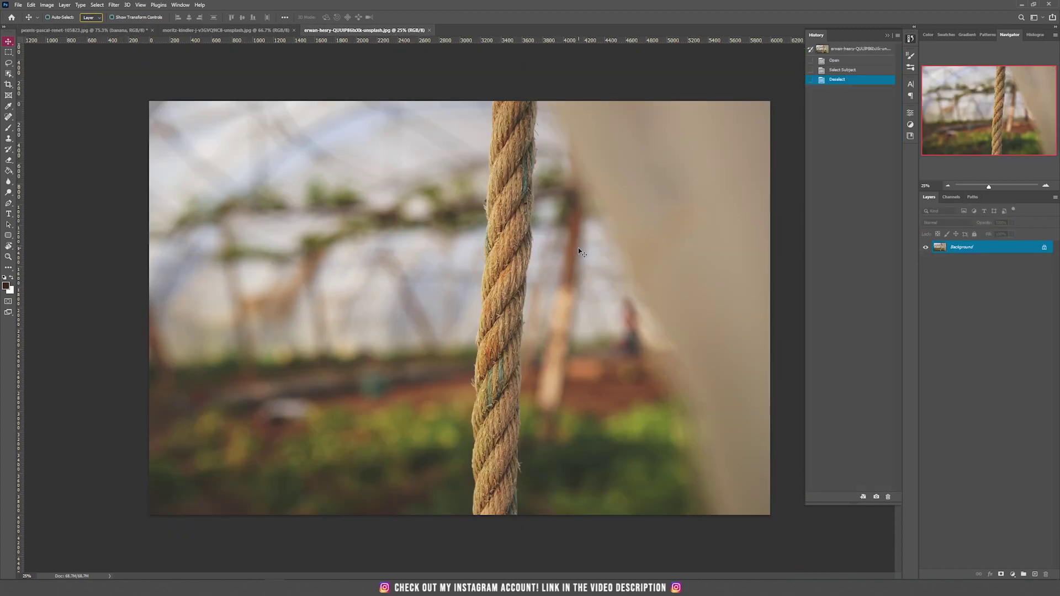
key(w)
click(326, 19)
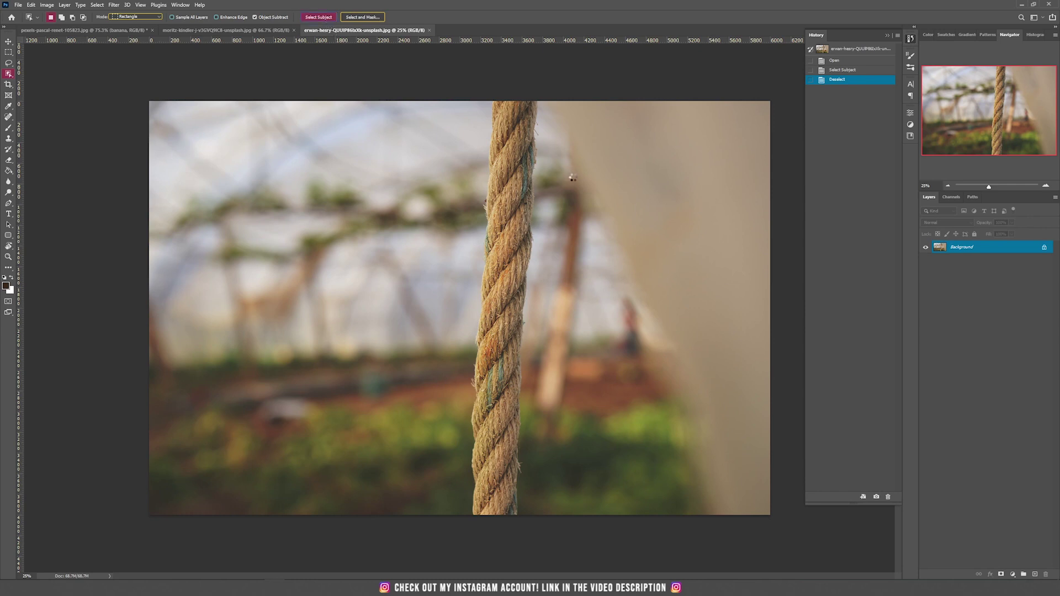
click(1000, 575)
right_click(999, 251)
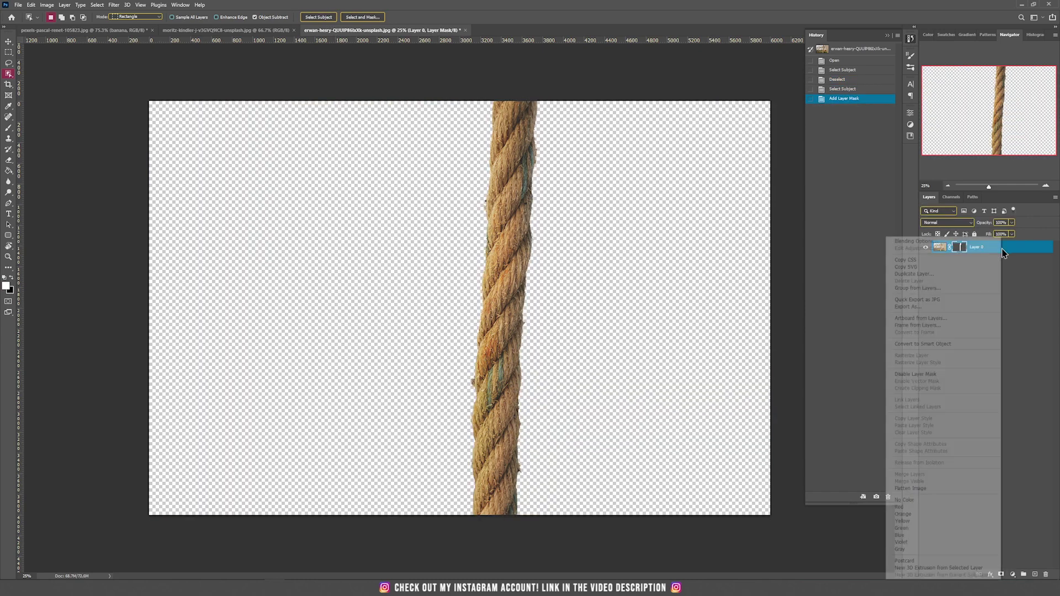
click(950, 344)
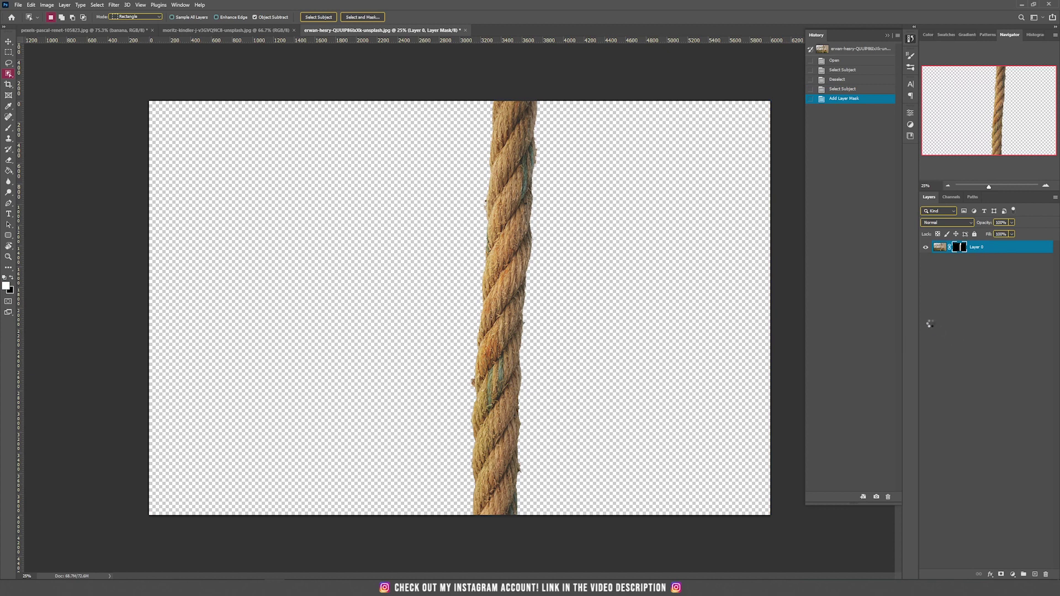
Step: Bring the rope into the koala composite, scale it to 10.74%, and place it on the ground beside the koala's front paw
key(v)
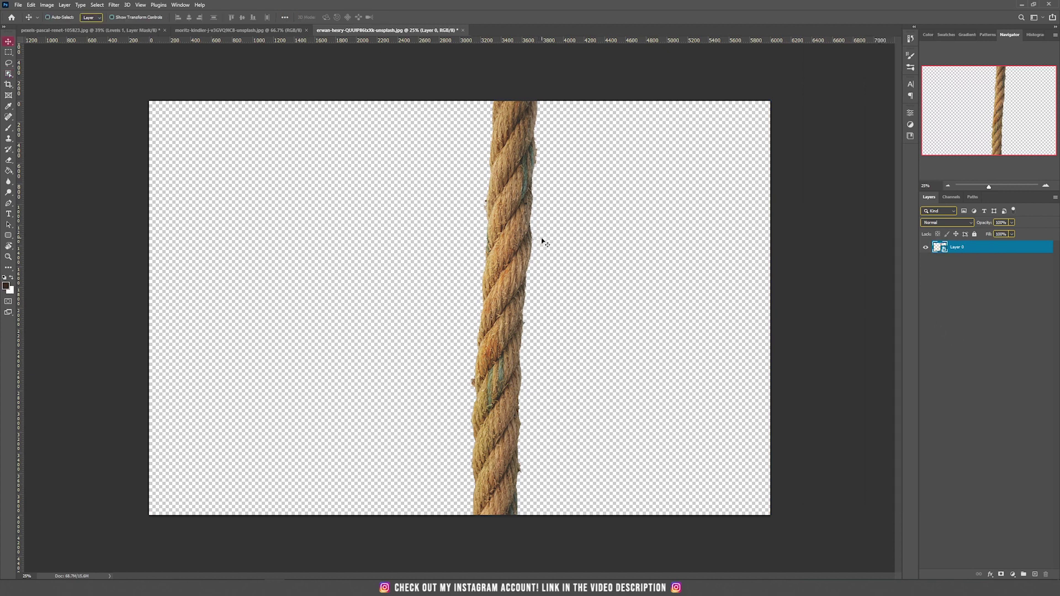
drag(543, 243, 443, 268)
key(ctrl+t)
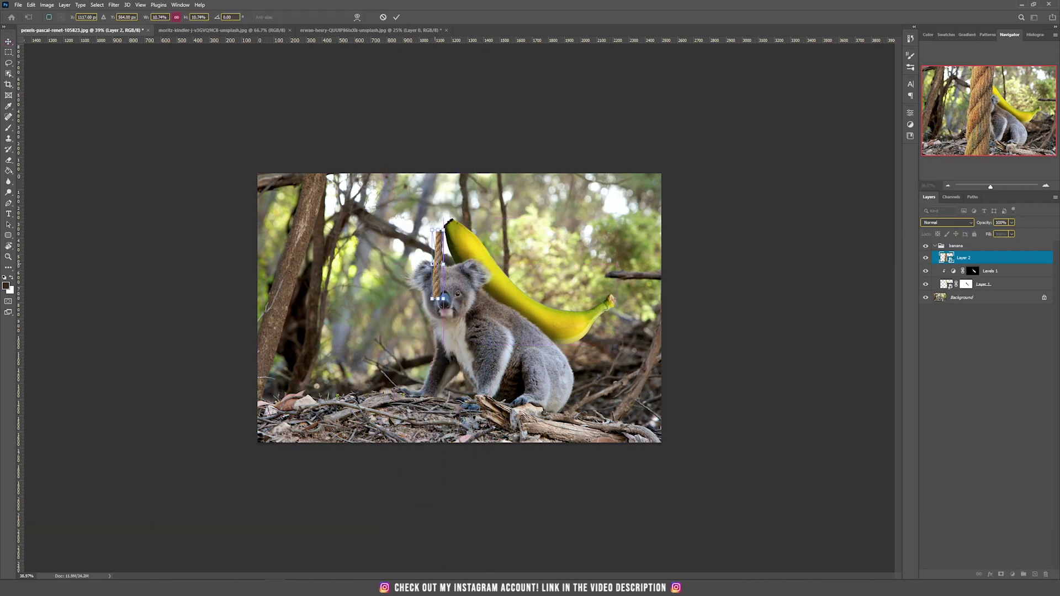
key(Return)
key(ctrl+0)
drag(440, 219, 386, 432)
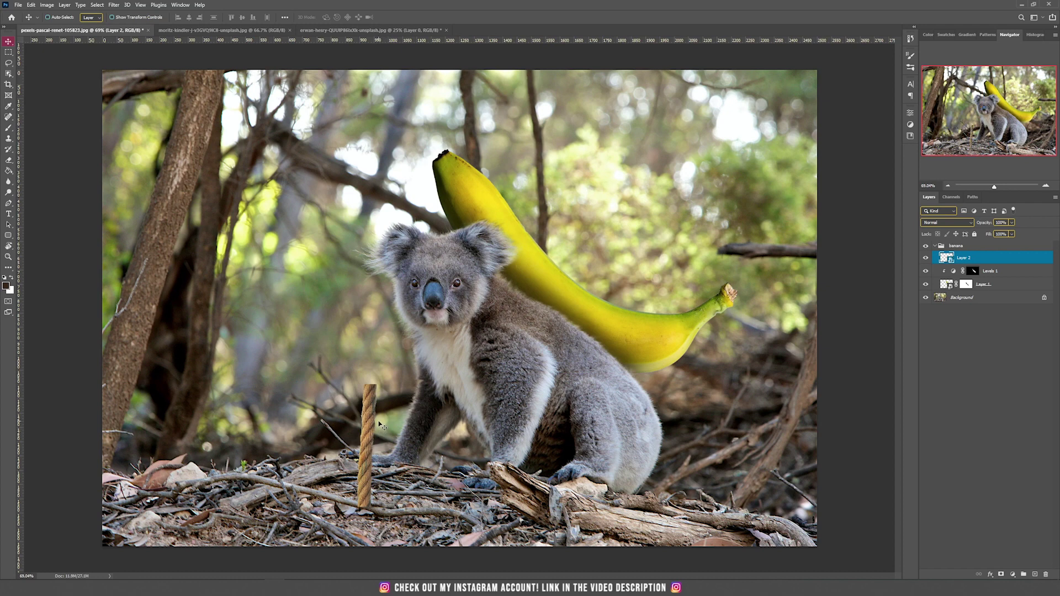
Step: Duplicate the rope piece and align the copy directly above the original so the strands continue
scroll(379, 425, up, 5)
drag(380, 486, 389, 286)
scroll(349, 465, up, 3)
mouse_move(367, 336)
mouse_down()
mouse_move(382, 338)
mouse_move(365, 329)
mouse_up()
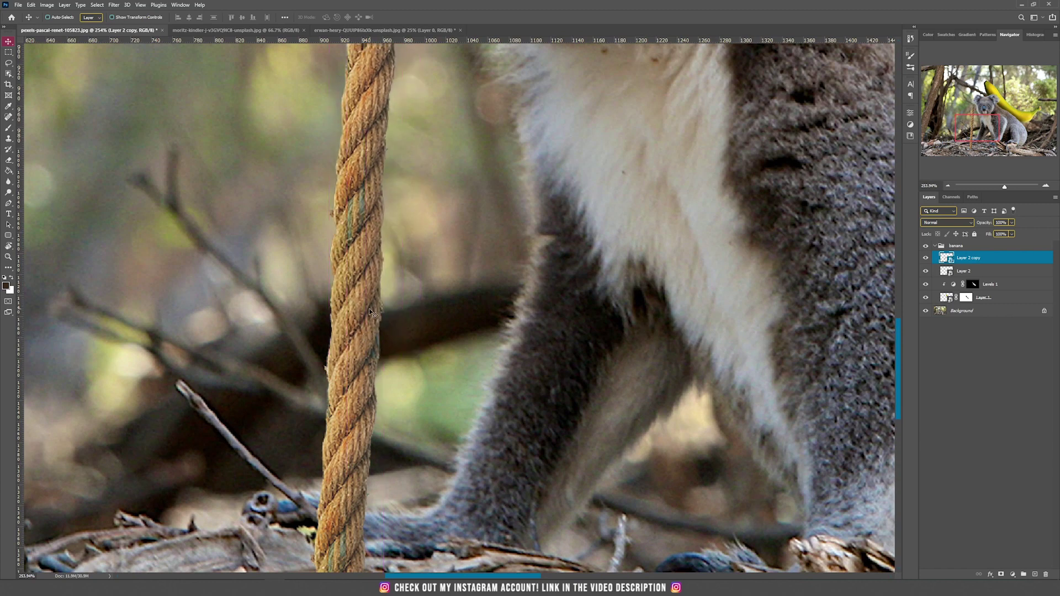
Step: Add a layer mask to the upper rope copy and blend its joint using a soft black brush
click(1001, 575)
key(b)
key(bracketright)
key(bracketright)
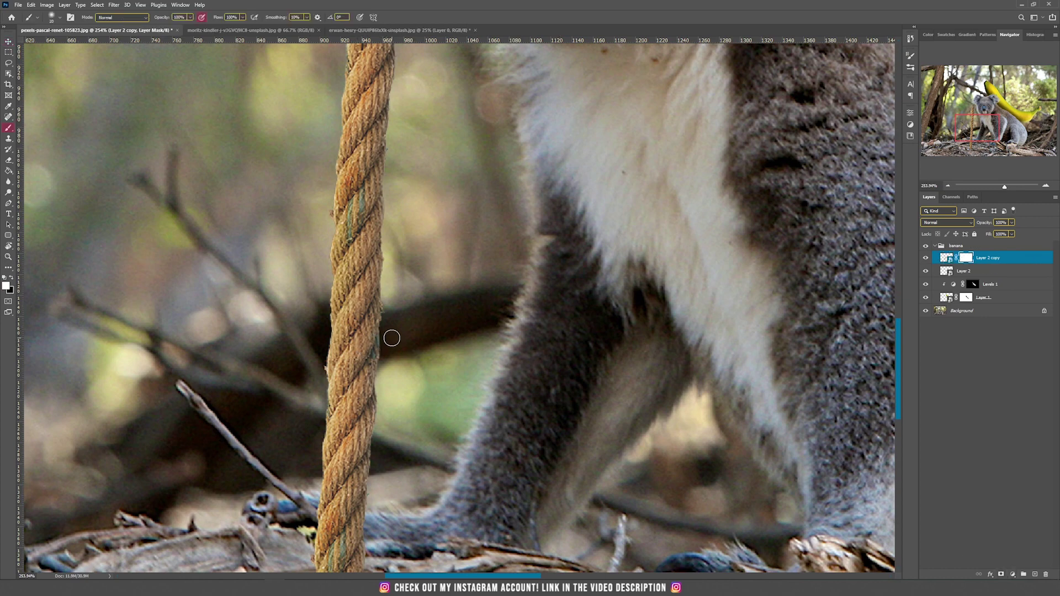
key(x)
scroll(377, 379, down, 10)
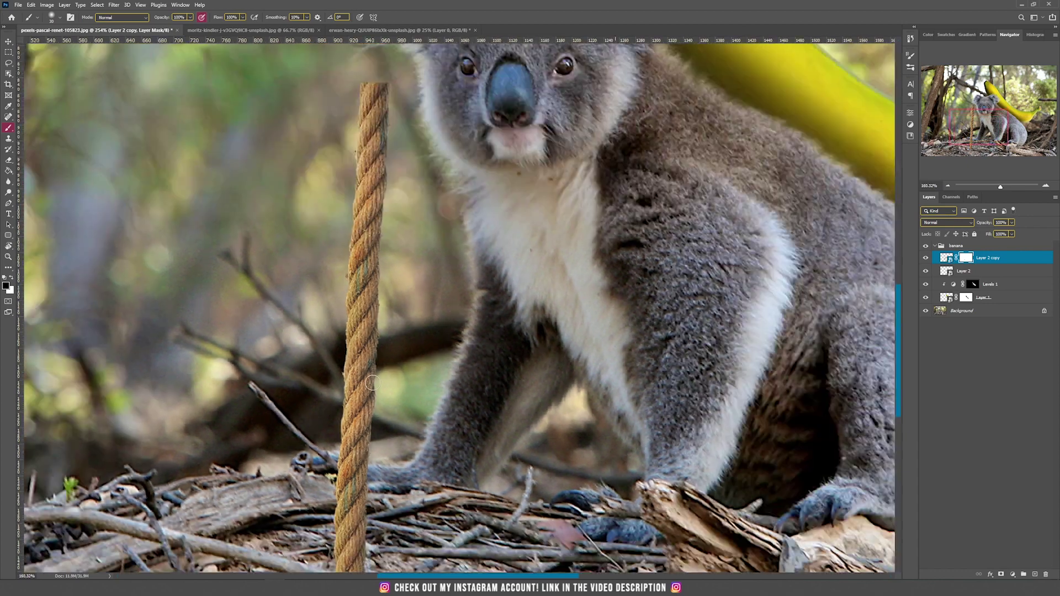
scroll(376, 379, up, 1)
Step: Duplicate both rope pieces together and stack the copies above them to lengthen the rope
key(v)
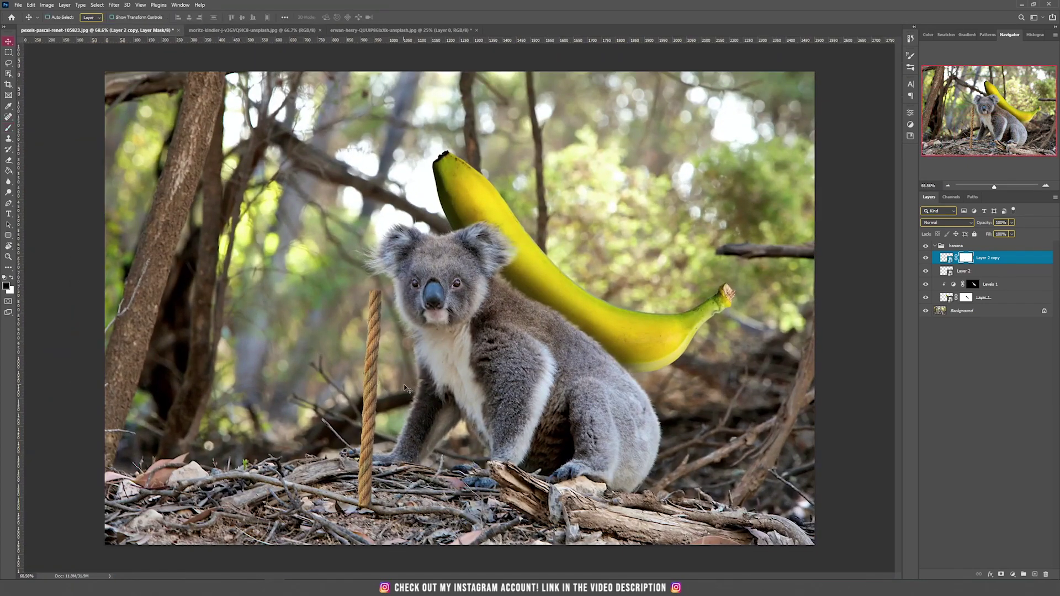
shift+click(997, 272)
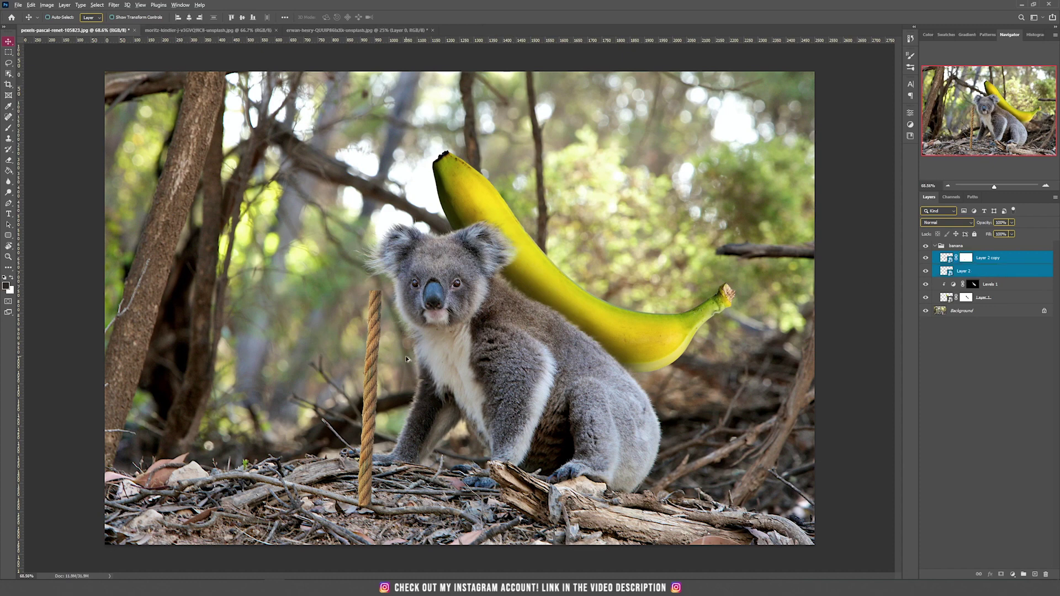
drag(379, 458, 387, 273)
scroll(373, 346, up, 8)
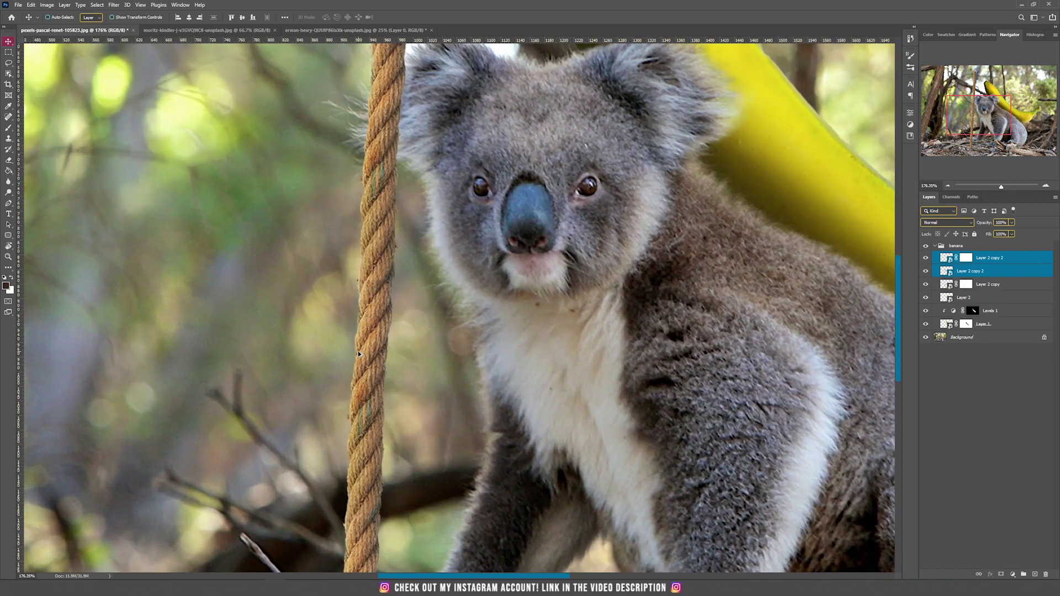
scroll(373, 273, up, 4)
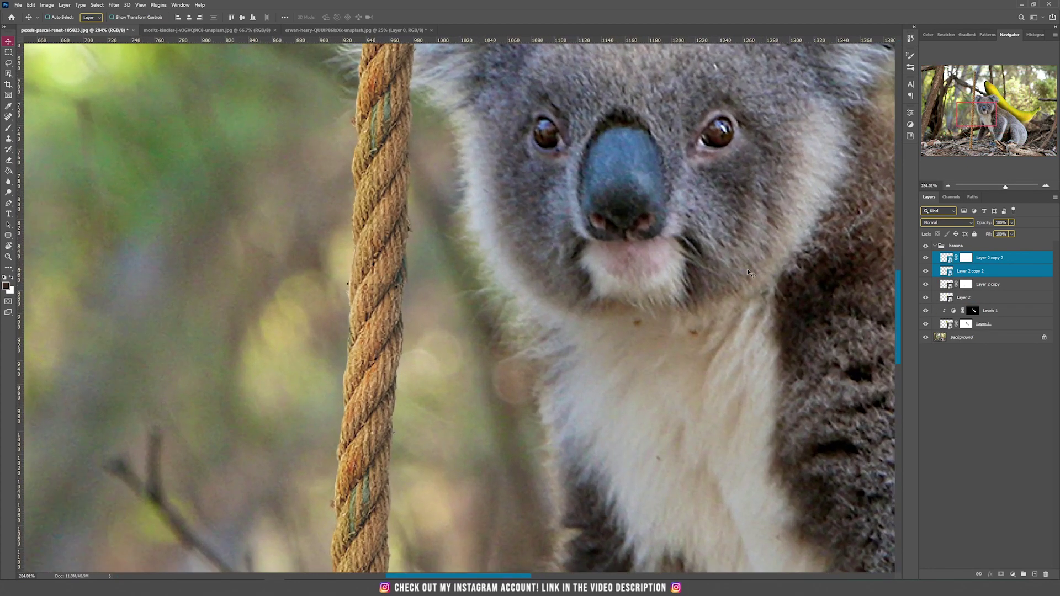
Step: Mask the lower piece of the new rope copies and blend the joint using a black brush
click(989, 271)
click(1001, 575)
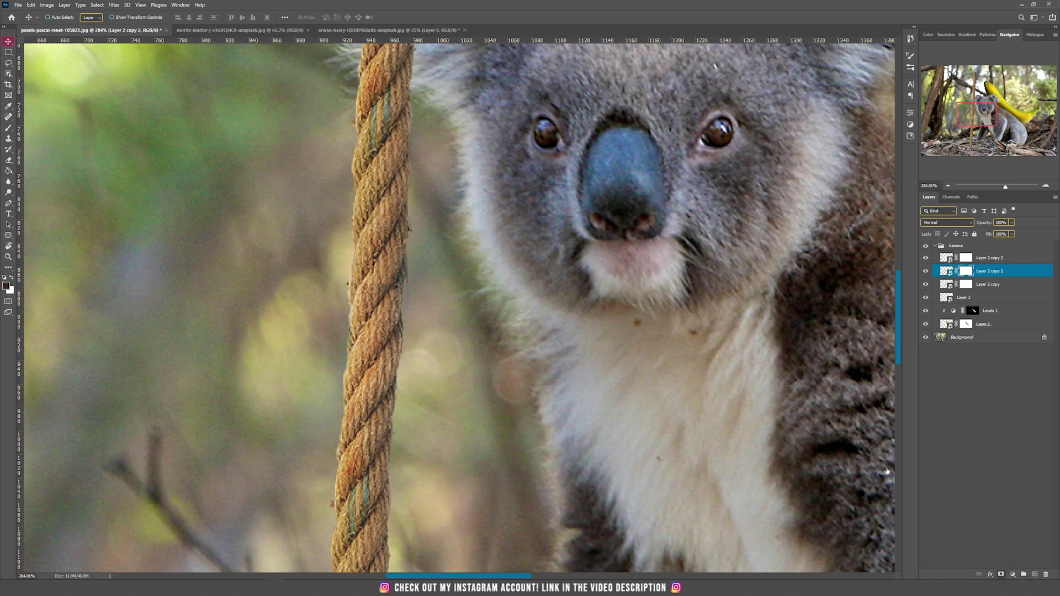
key(b)
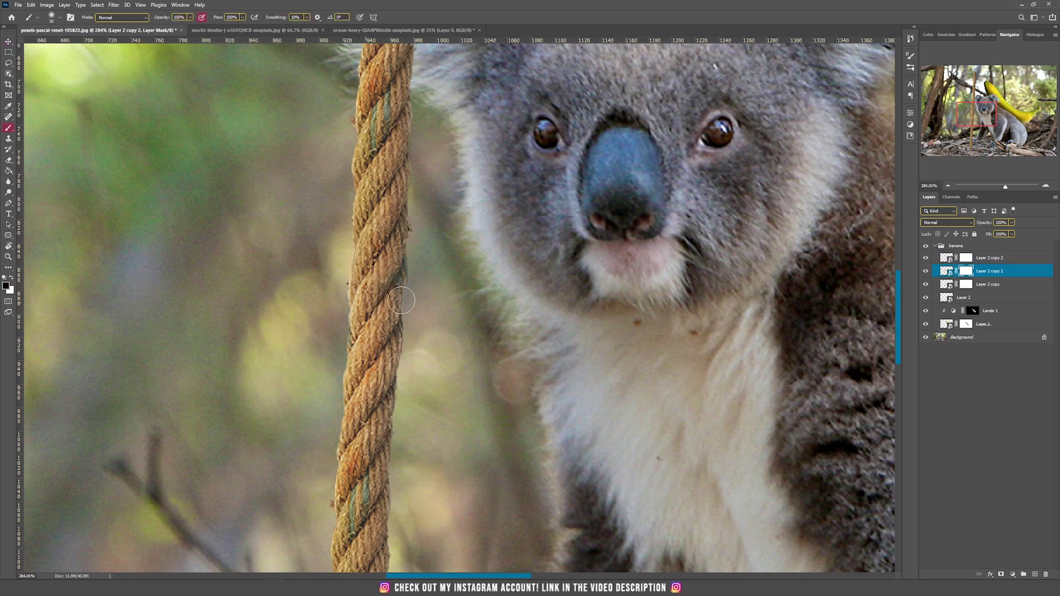
scroll(420, 297, down, 10)
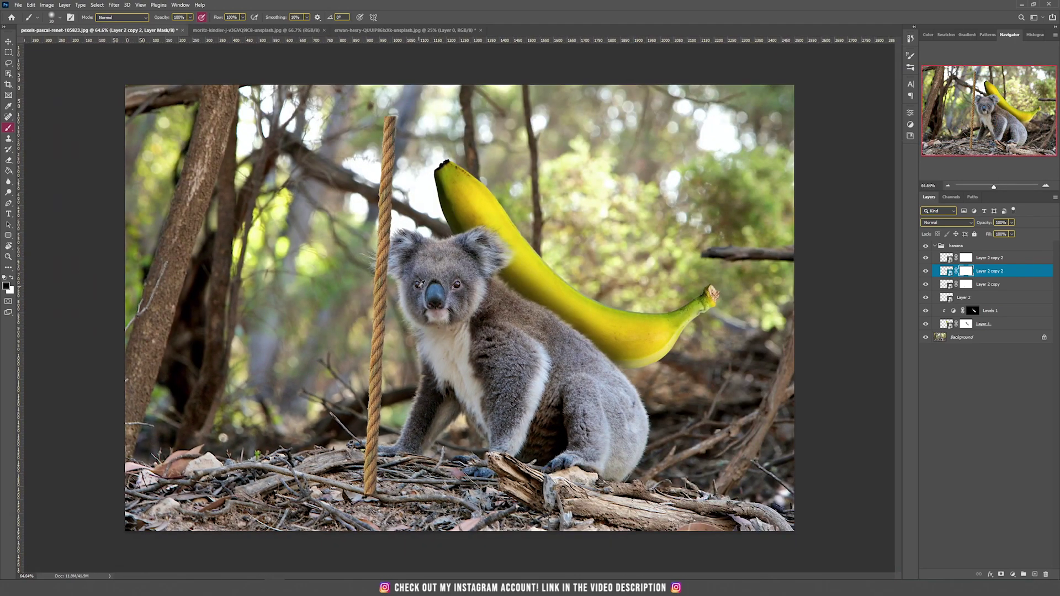
Step: Duplicate all four rope layers and align the copies higher so the rope extends to the photo's upper edge
click(978, 297)
shift+click(986, 258)
key(v)
drag(390, 269, 399, 168)
scroll(379, 354, up, 7)
drag(390, 396, 399, 406)
Step: Add a layer mask to the lowest piece of the latest rope copies and blend its joint using the brush
click(985, 297)
click(1001, 574)
key(b)
scroll(387, 402, down, 7)
Step: Select all the rope layers and convert them into a single Smart Object
click(1000, 258)
key(v)
shift+click(1011, 351)
right_click(1035, 261)
click(982, 302)
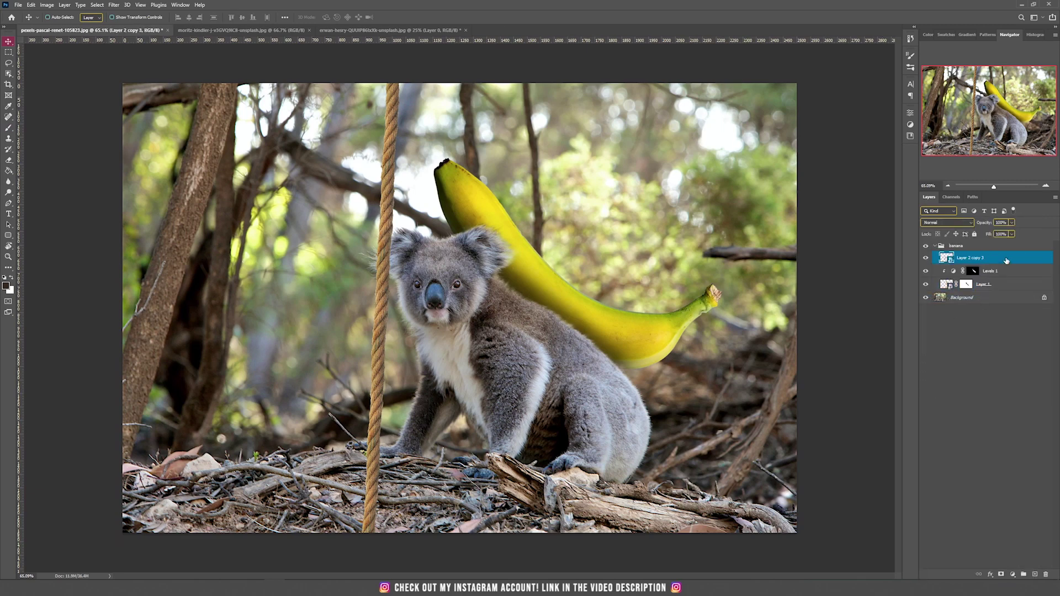
Step: Move the rope layer out of the banana group and place it in a new group named ropes
drag(1006, 264, 1006, 243)
click(1024, 574)
text(ropes)
drag(959, 254, 955, 248)
Step: Scale the ropes group to 48.17%, rotate it about 23.7°, and position it diagonally across the koala's chest and the banana
click(958, 248)
drag(461, 229, 516, 223)
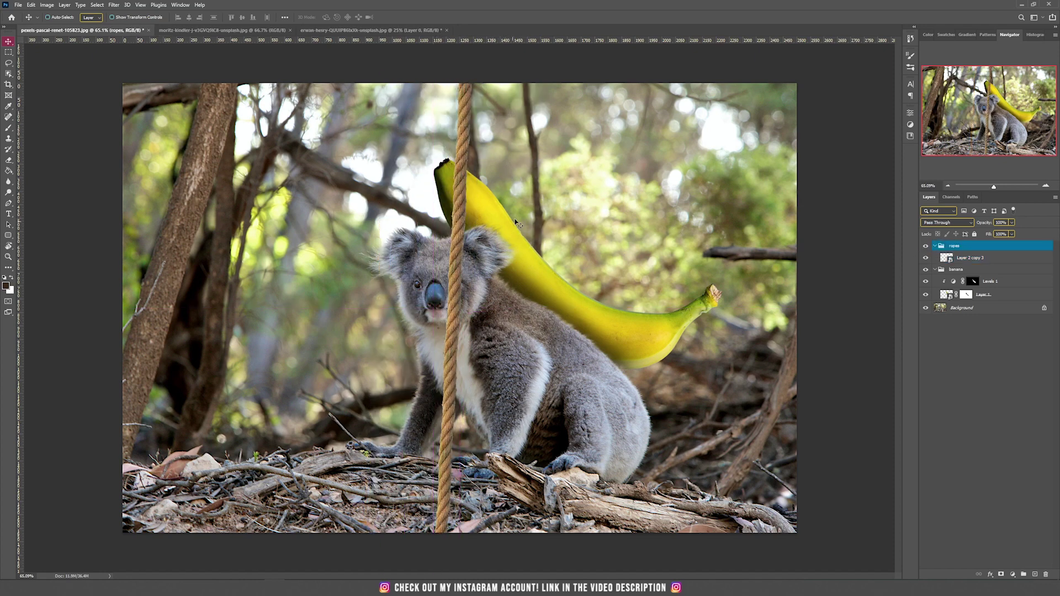
key(ctrl+t)
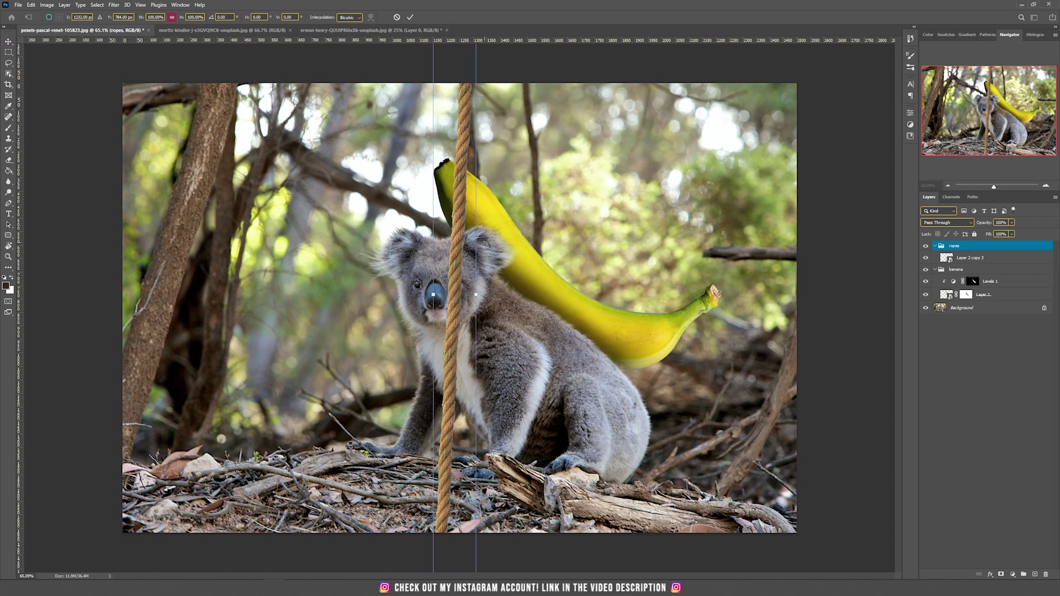
drag(476, 295, 455, 301)
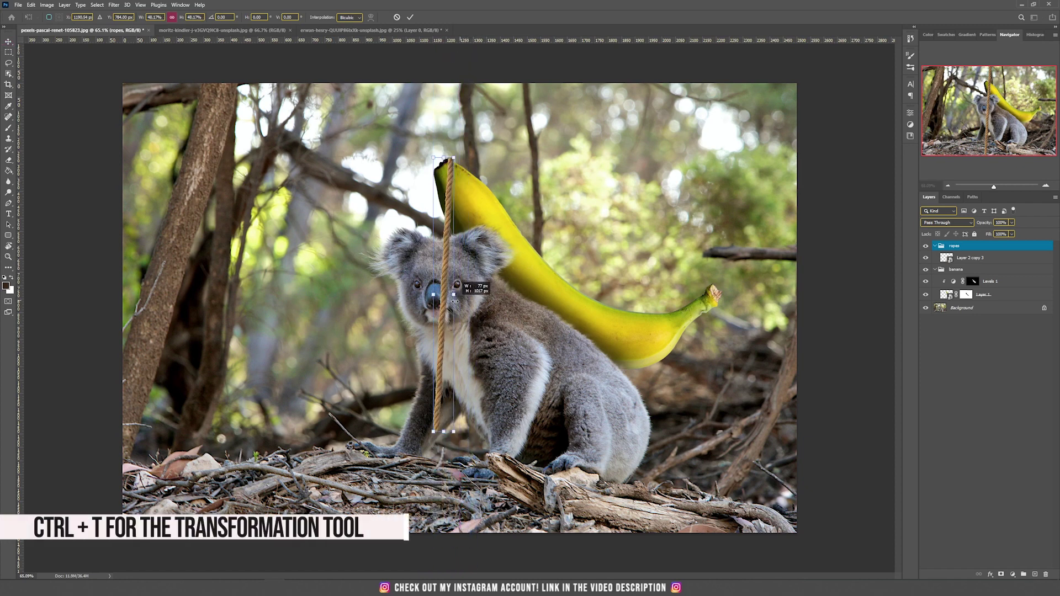
drag(447, 255, 490, 281)
drag(565, 363, 552, 411)
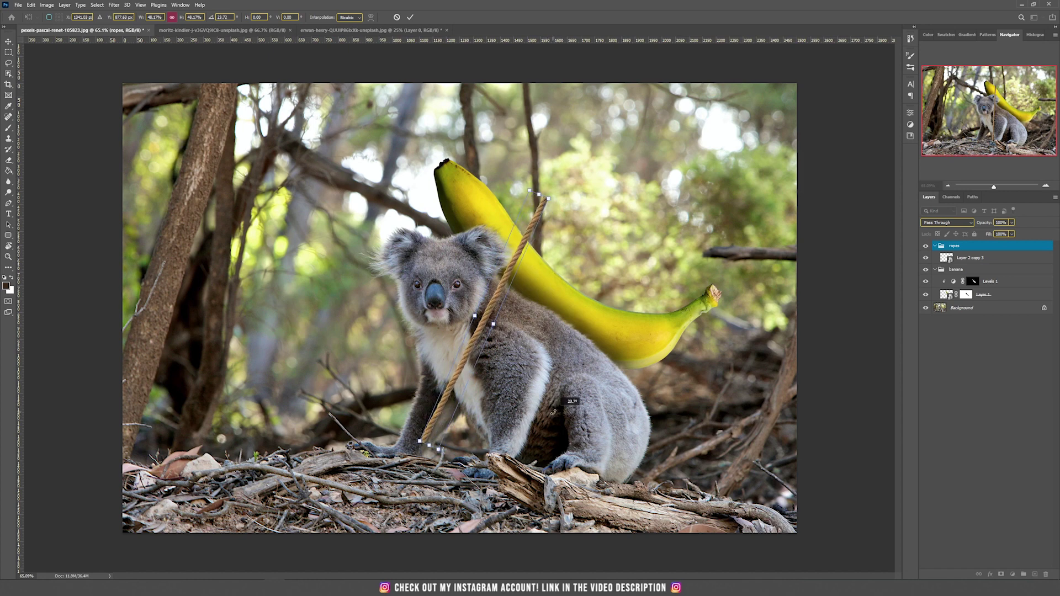
drag(500, 288, 506, 310)
key(Return)
Step: Rename the layer inside the ropes group as rope
click(1035, 262)
double_click(969, 259)
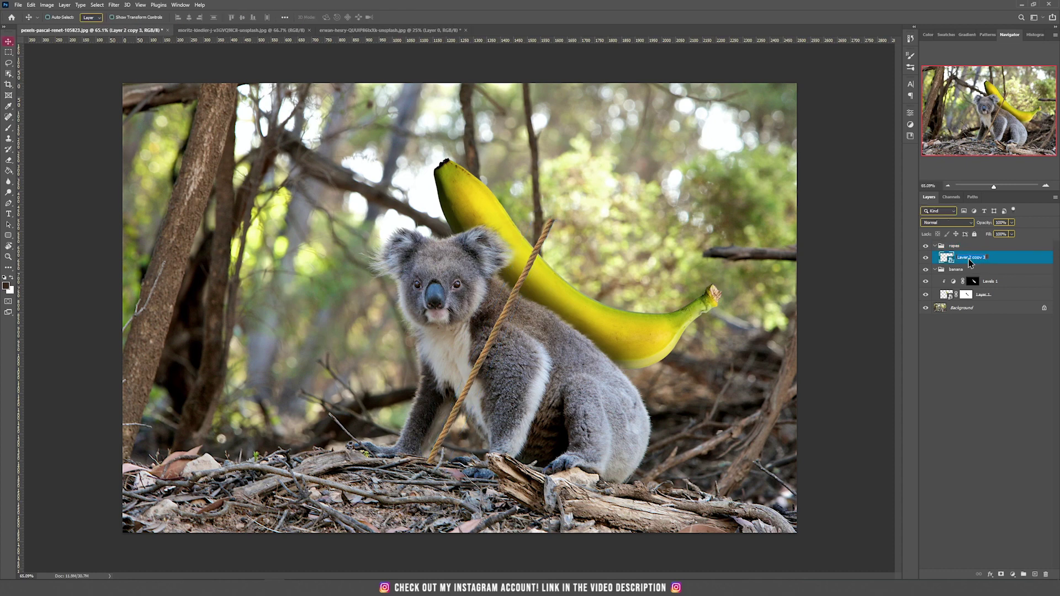
key(Return)
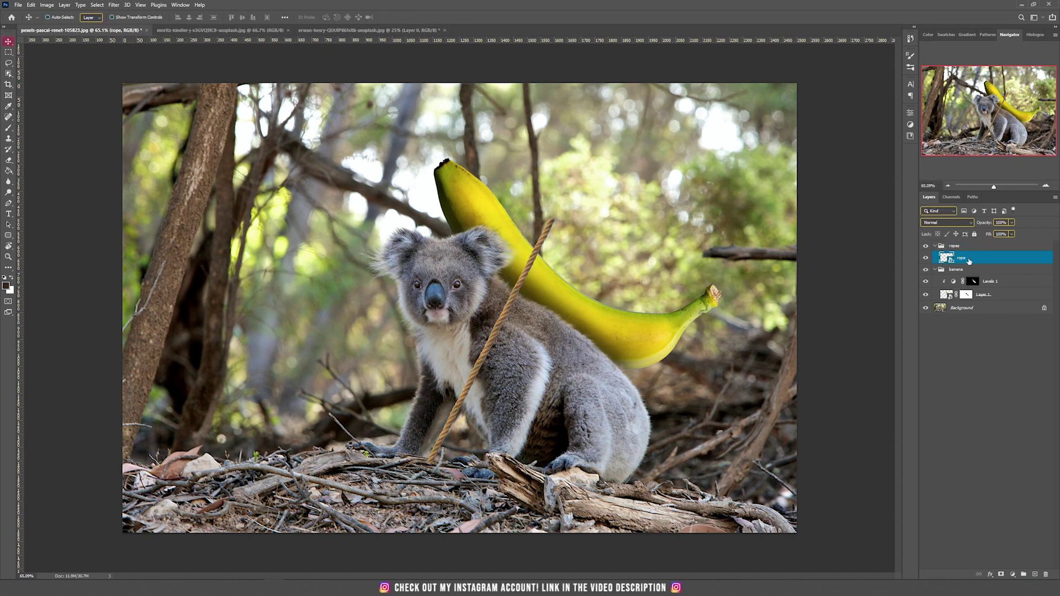
Step: Duplicate the rope across the koala's rear and the banana's lower half, and order the copy beneath the original rope layer
drag(537, 285, 638, 300)
click(996, 271)
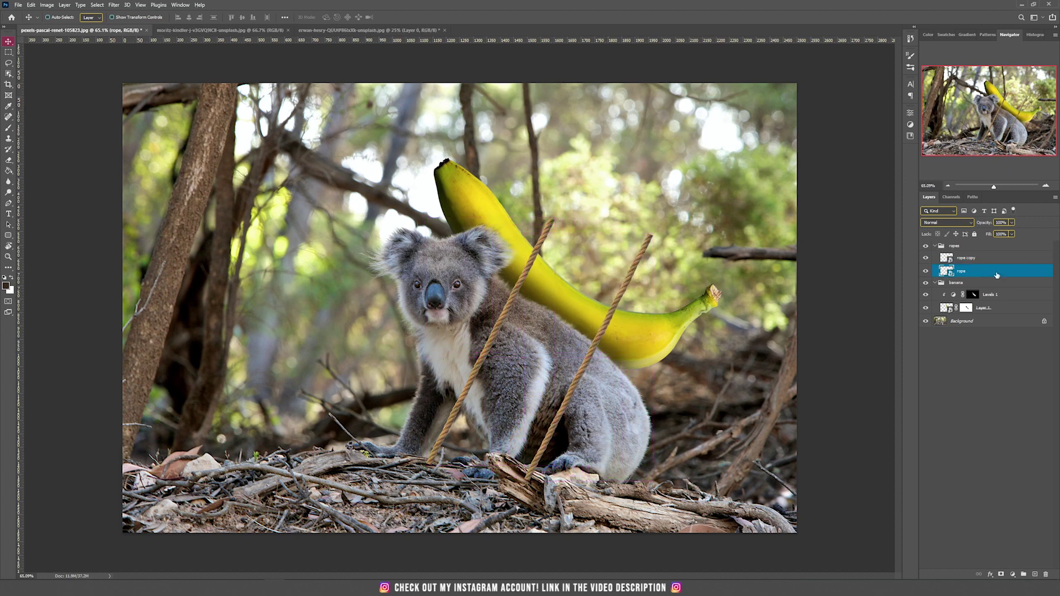
drag(963, 258, 946, 287)
click(964, 263)
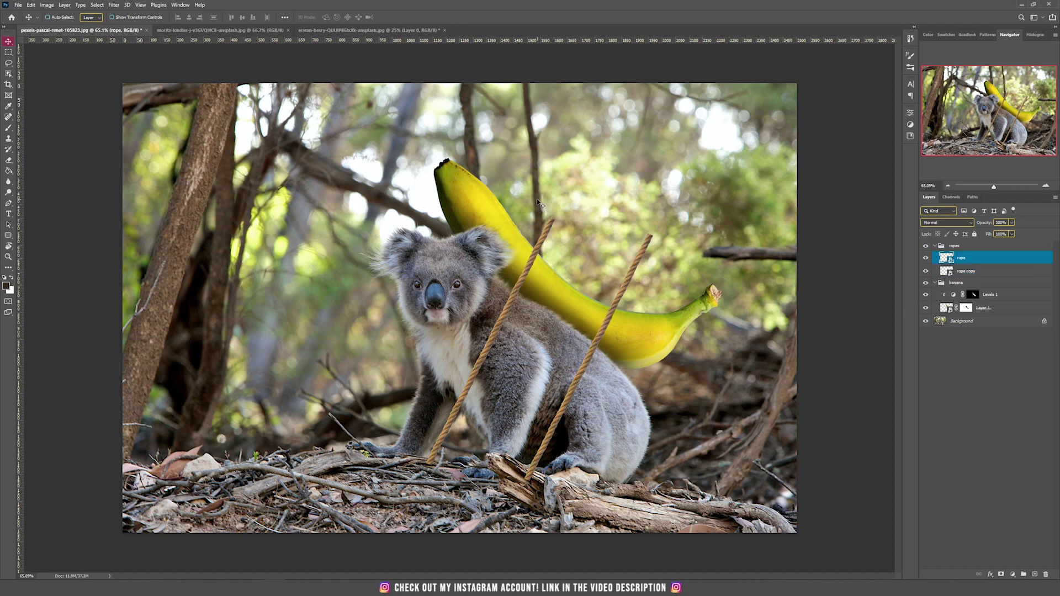
Step: Start a Puppet Warp on the rope layer, pin its upper half, and curl its upper end over the banana's edge
click(32, 6)
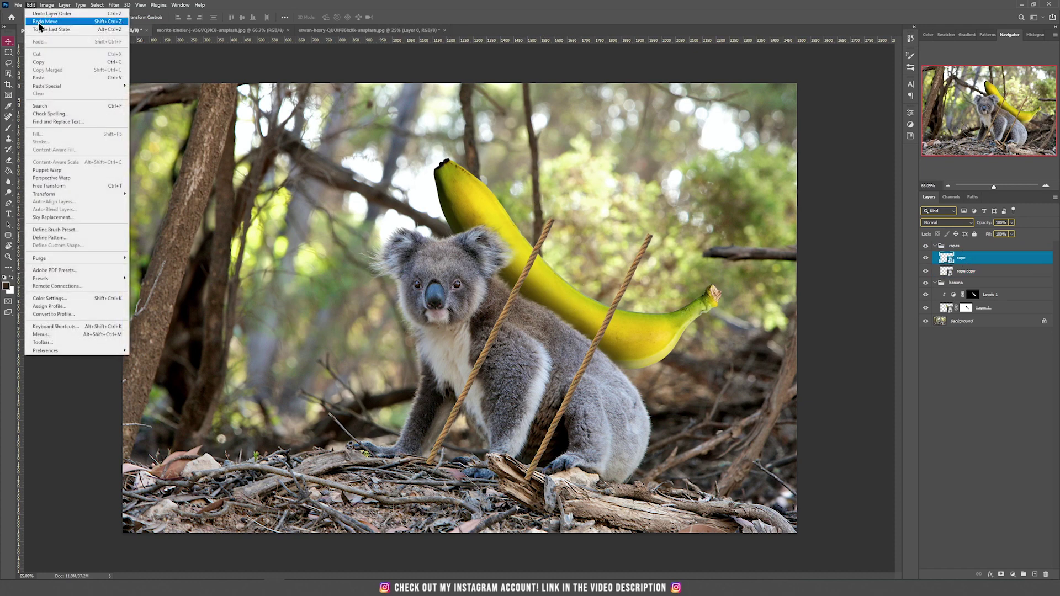
click(59, 171)
scroll(530, 246, up, 5)
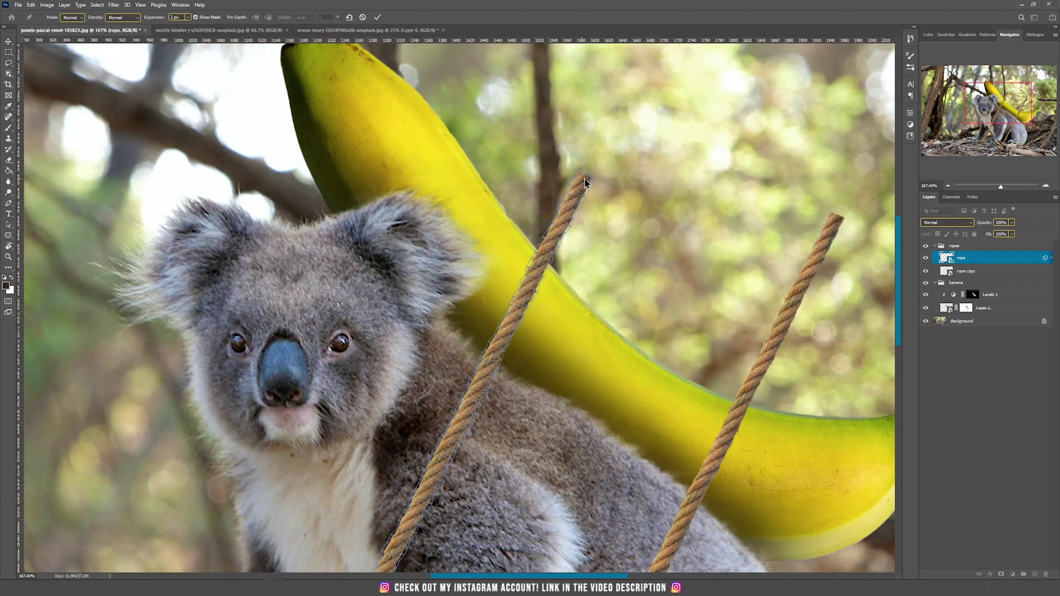
click(583, 178)
drag(486, 408, 568, 236)
click(542, 264)
click(491, 367)
drag(596, 393, 544, 523)
drag(622, 155, 522, 217)
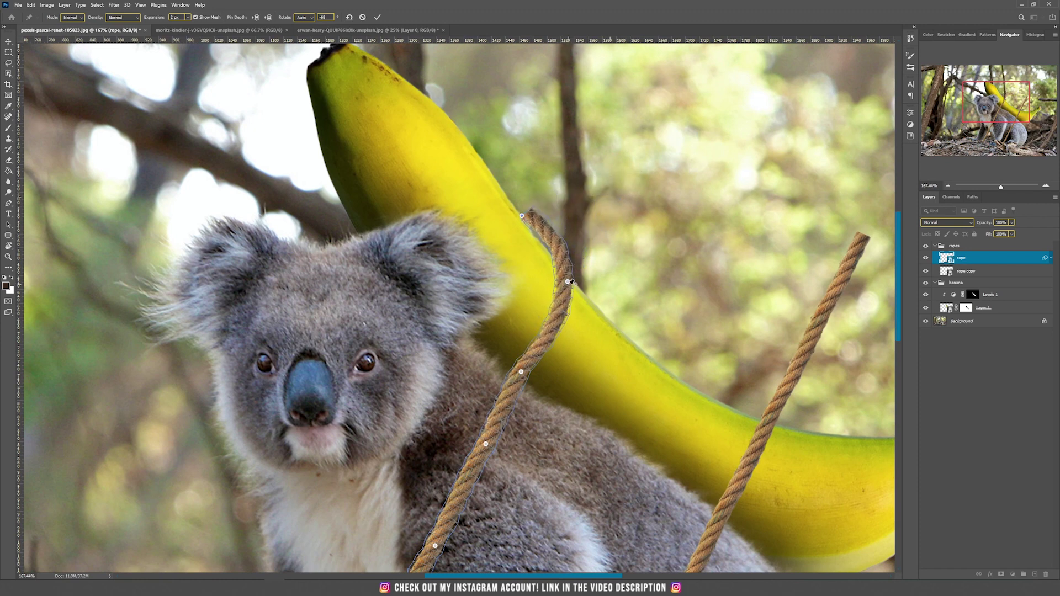
drag(569, 283, 579, 272)
drag(522, 217, 515, 238)
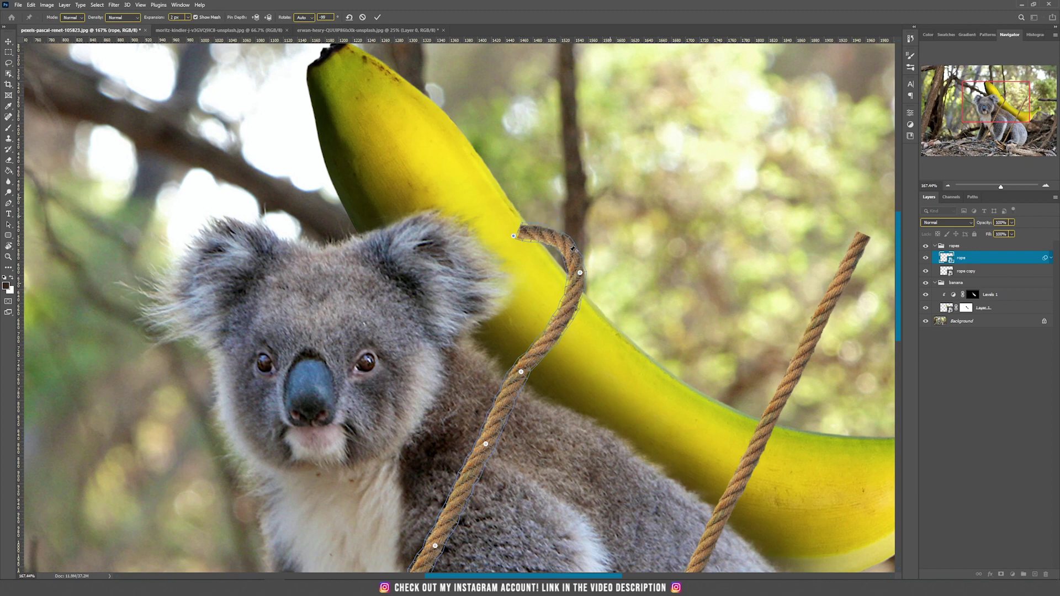
Step: Pin the rope's lower half and start curving it down the koala's shoulder and beneath the chest
drag(549, 417, 654, 175)
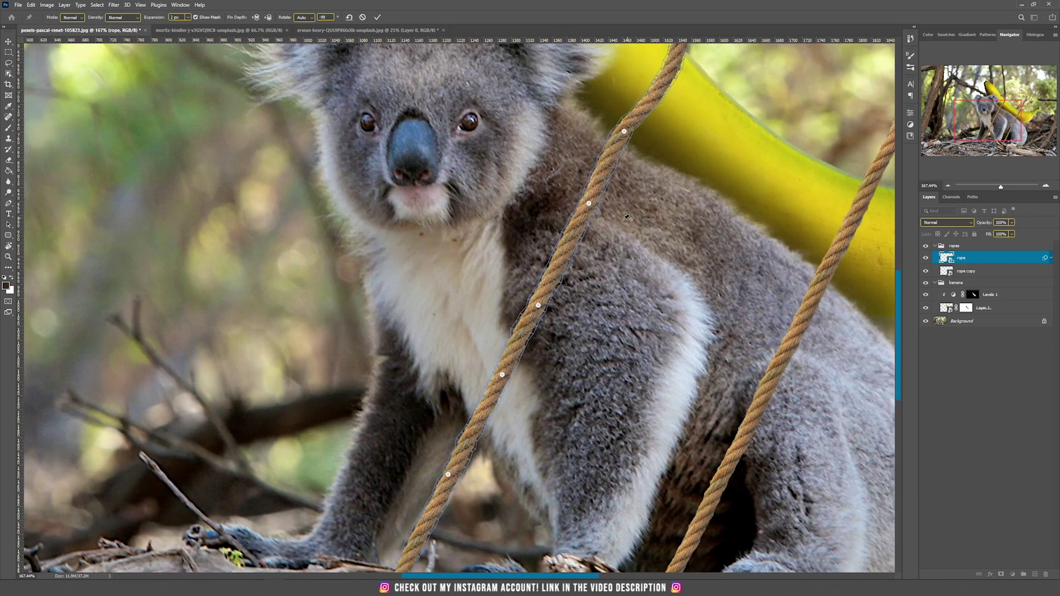
mouse_move(540, 306)
mouse_down()
mouse_move(567, 291)
mouse_move(547, 312)
mouse_up()
mouse_move(506, 377)
mouse_down()
mouse_move(535, 359)
mouse_move(495, 375)
mouse_move(523, 389)
mouse_move(508, 378)
mouse_up()
mouse_move(547, 313)
mouse_down()
mouse_move(568, 296)
mouse_move(554, 315)
mouse_up()
mouse_move(508, 378)
mouse_down()
mouse_move(530, 367)
mouse_move(515, 383)
mouse_up()
click(480, 438)
scroll(466, 495, down, 1)
drag(425, 529, 395, 473)
click(336, 407)
drag(479, 443, 494, 448)
drag(511, 393, 527, 406)
Step: Refine the rope's curve so it hugs the near foreleg, dips below the chest and rises across the far foreleg, and apply the warp
drag(494, 448, 511, 470)
drag(453, 477, 457, 476)
drag(481, 476, 482, 481)
drag(335, 407, 332, 355)
drag(394, 473, 401, 446)
drag(493, 478, 516, 470)
drag(546, 332, 556, 313)
drag(501, 475, 499, 476)
drag(401, 445, 399, 438)
drag(457, 477, 478, 481)
drag(499, 476, 501, 477)
drag(332, 355, 333, 357)
drag(578, 230, 568, 225)
drag(556, 313, 564, 314)
drag(526, 406, 543, 407)
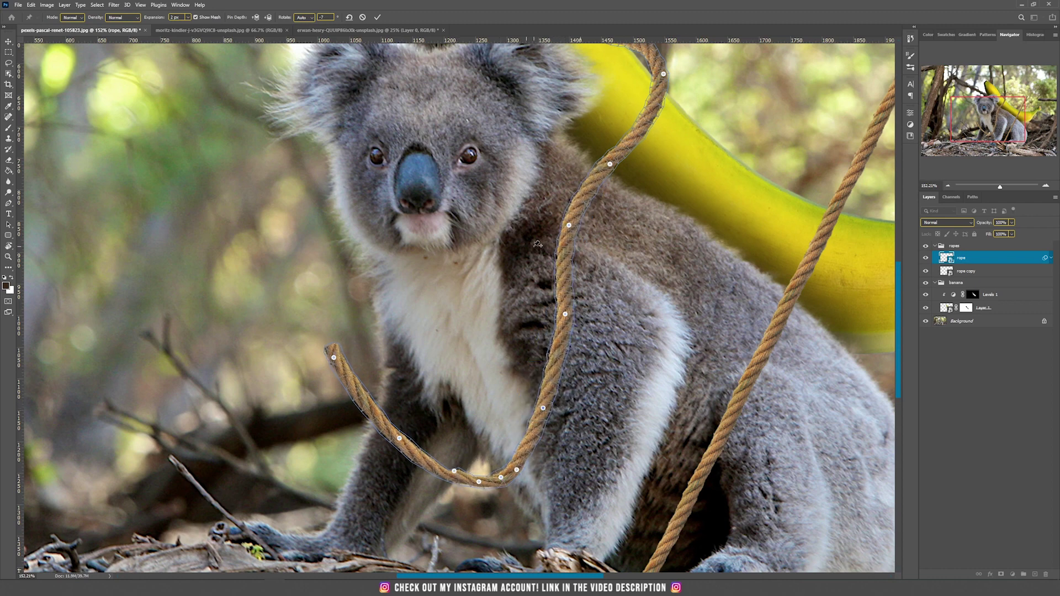
key(Return)
Step: Add a layer mask to the rope layer and paint out its upper end where it lies over the banana
scroll(538, 248, down, 3)
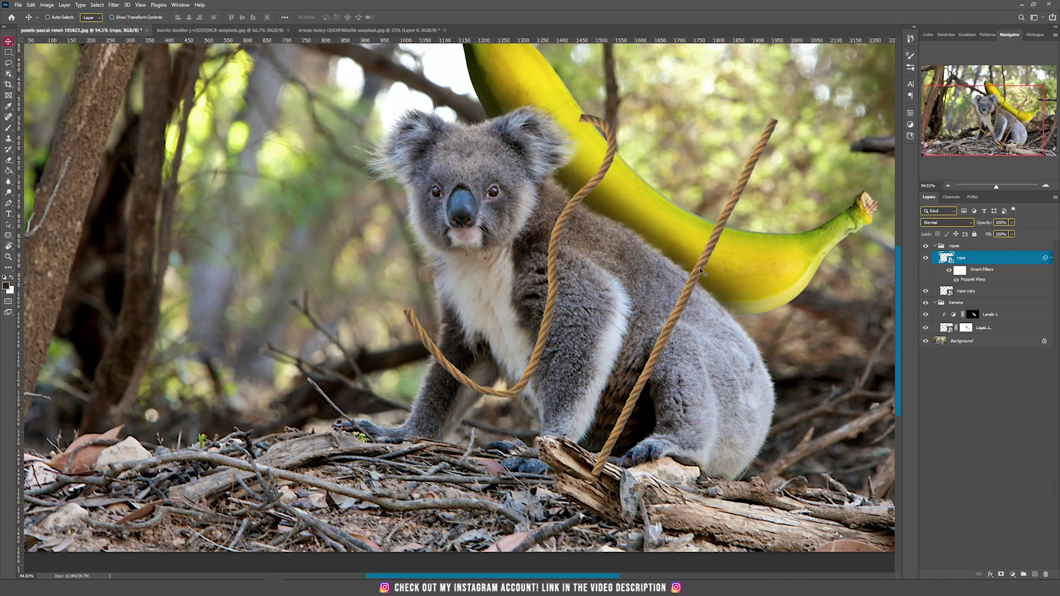
click(1001, 574)
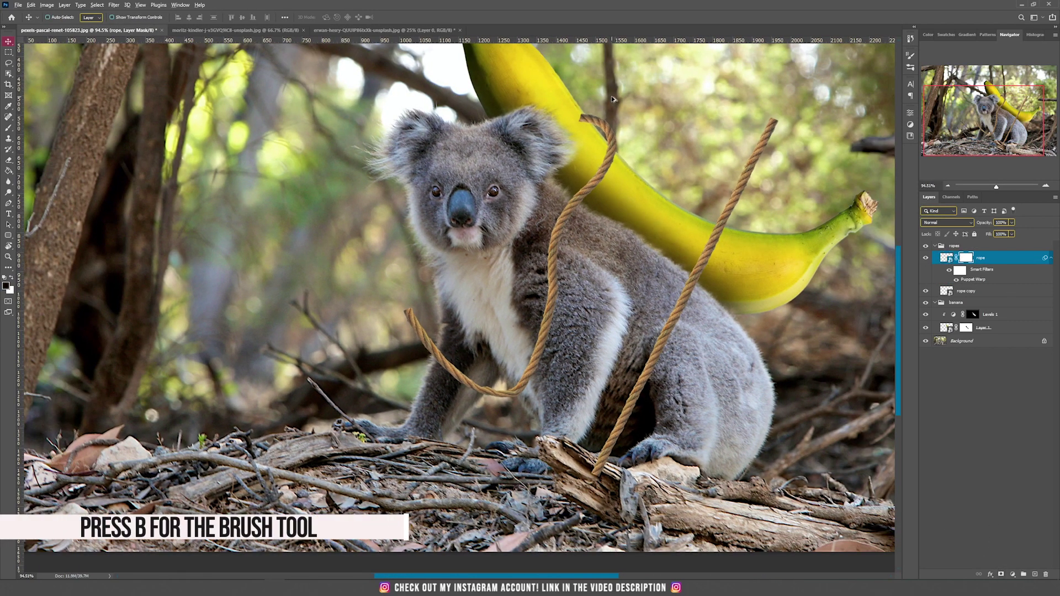
scroll(577, 114, up, 5)
scroll(577, 114, up, 1)
key(b)
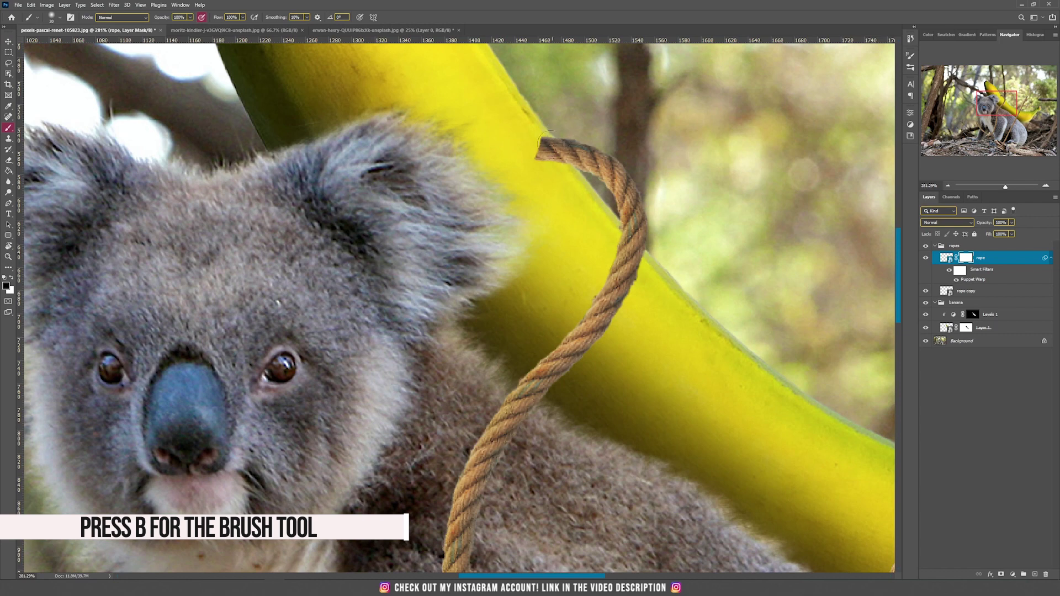
mouse_move(524, 144)
mouse_down()
mouse_move(559, 176)
mouse_move(550, 165)
mouse_up()
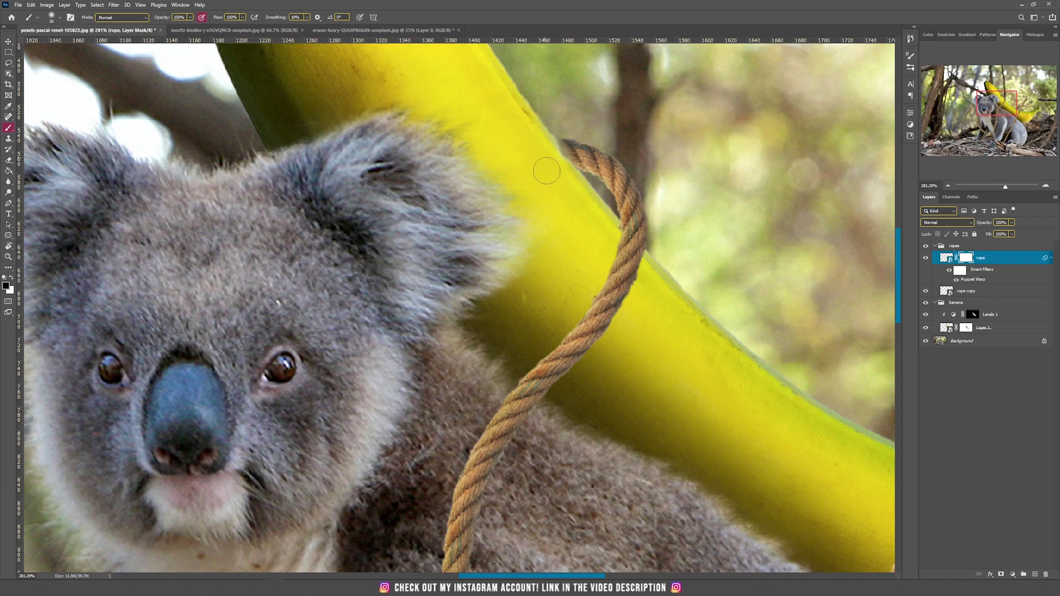
scroll(550, 172, down, 1)
scroll(550, 172, down, 8)
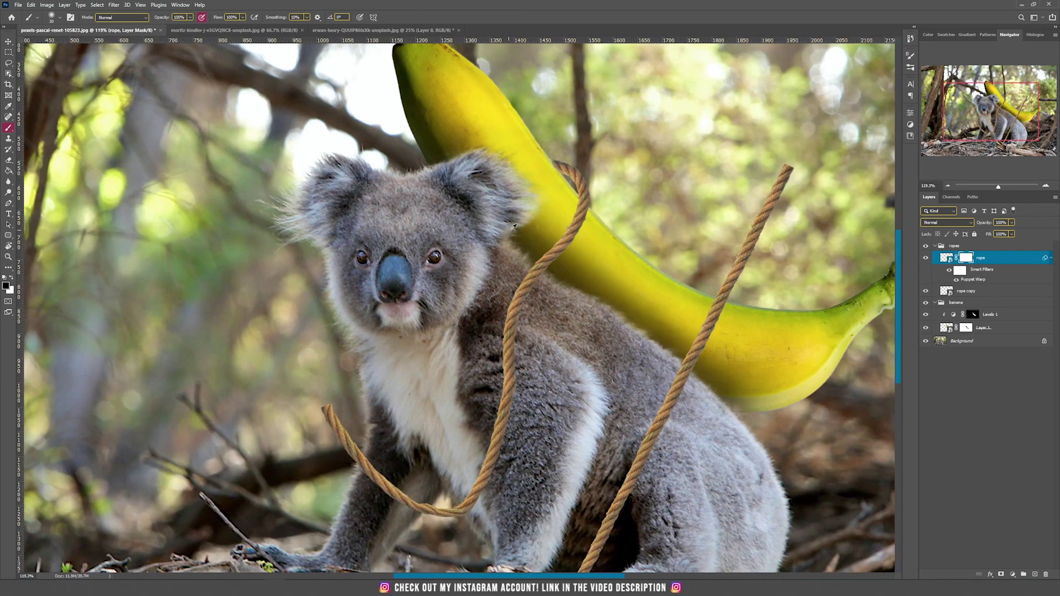
scroll(553, 165, up, 4)
key(x)
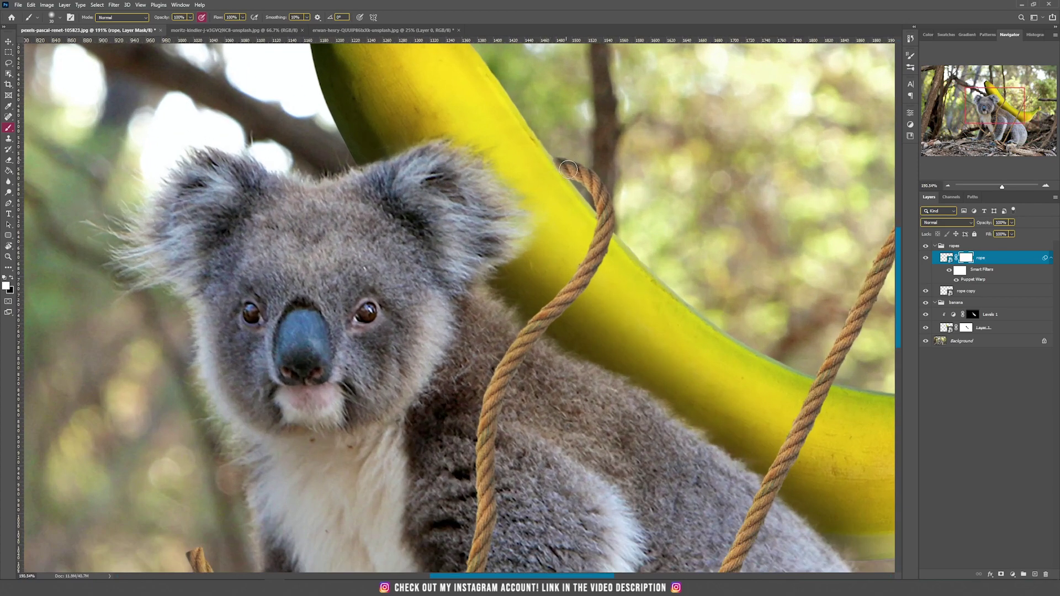
key(x)
Step: Mask out the rope's lower end across the far foreleg, leaving it ending at the leg's inner edge
scroll(552, 187, down, 5)
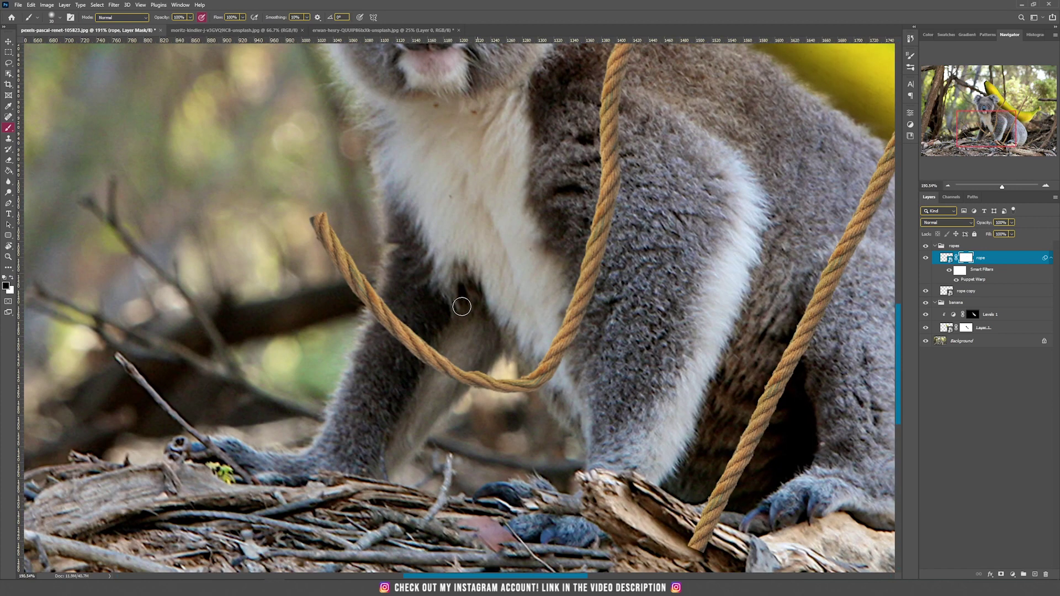
mouse_move(338, 261)
mouse_down()
mouse_move(380, 323)
mouse_move(468, 376)
mouse_move(473, 366)
mouse_up()
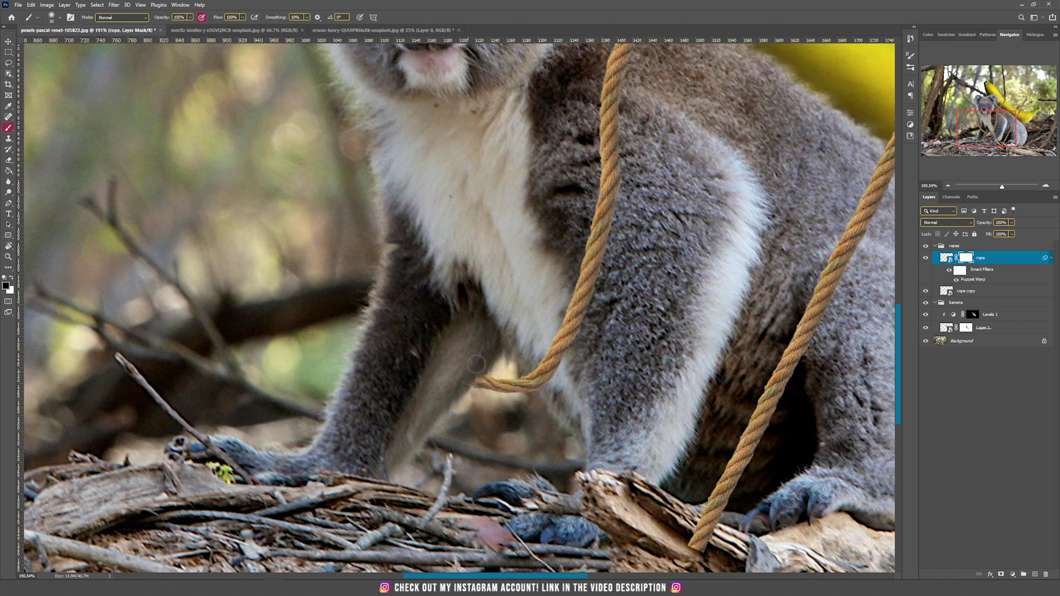
scroll(472, 382, up, 3)
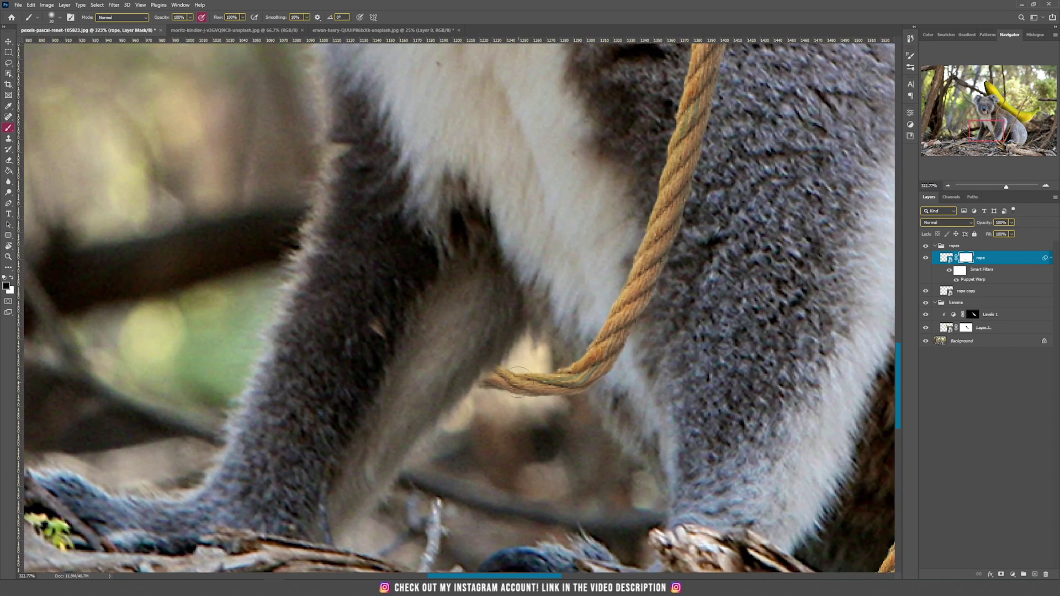
key(x)
key(x)
scroll(483, 379, down, 4)
scroll(480, 375, down, 1)
key(v)
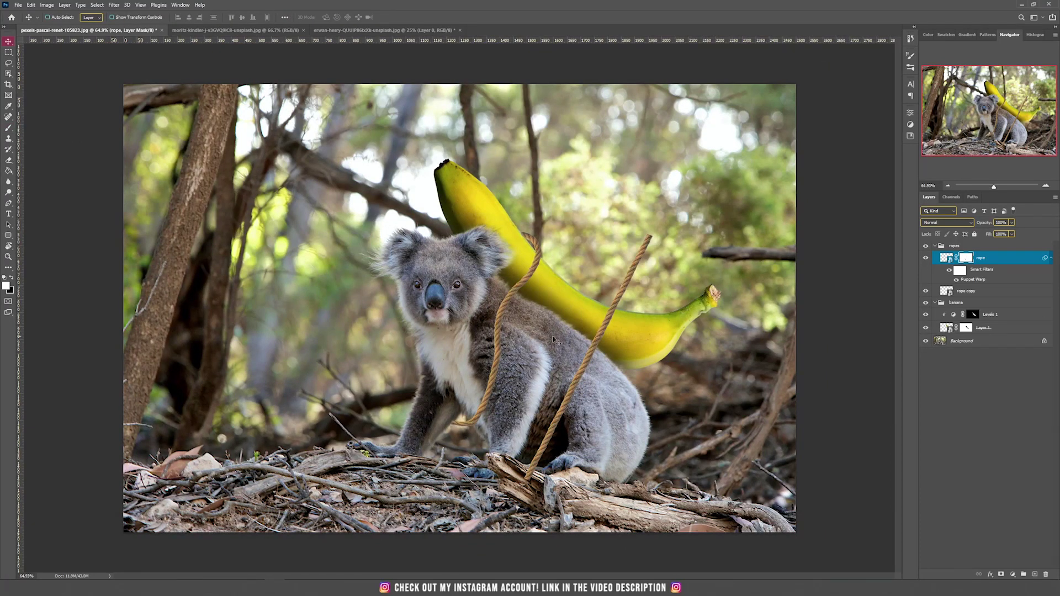
Step: Move the rope copy layer lower and closer to the front of the koala
click(948, 294)
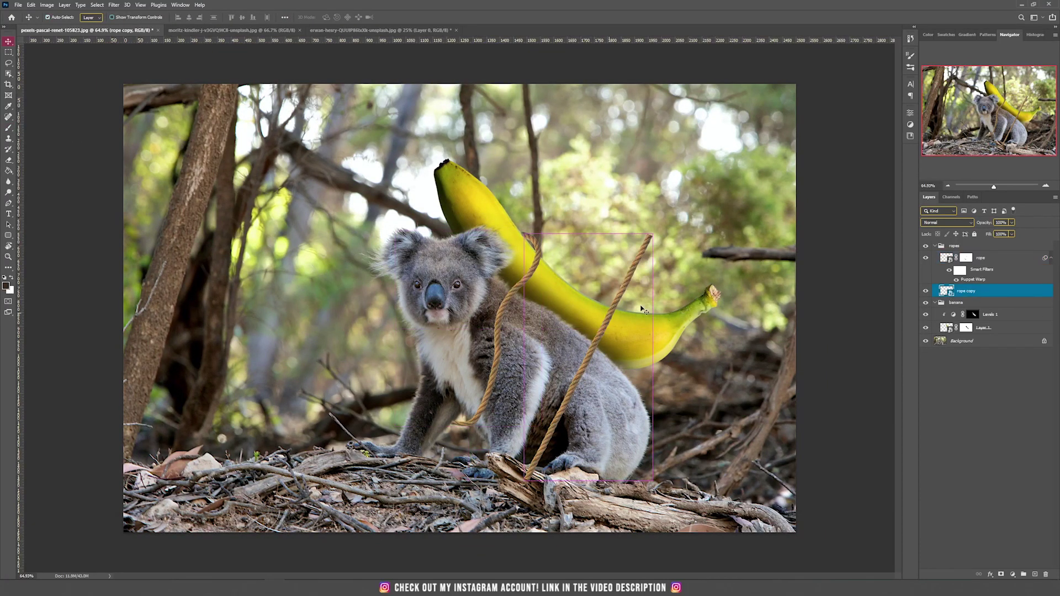
scroll(656, 356, up, 1)
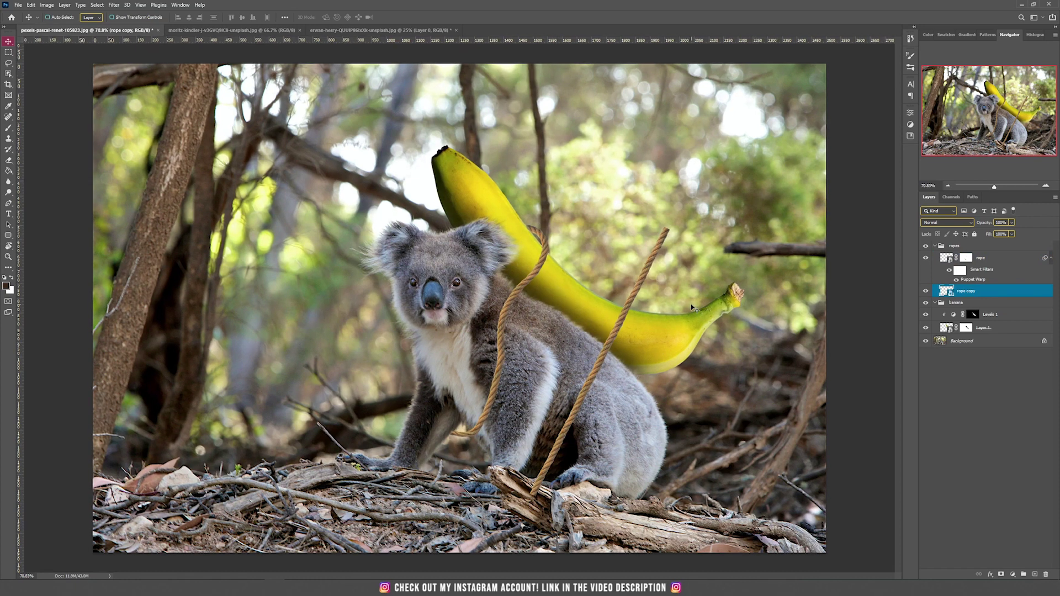
drag(690, 296, 640, 343)
Step: Start a Puppet Warp on the rope copy and place pins along its whole length down to the lower tip
click(31, 5)
click(55, 171)
scroll(640, 264, up, 1)
scroll(640, 264, up, 5)
click(612, 299)
click(594, 335)
click(570, 385)
click(552, 422)
click(532, 457)
drag(532, 461, 612, 215)
click(592, 253)
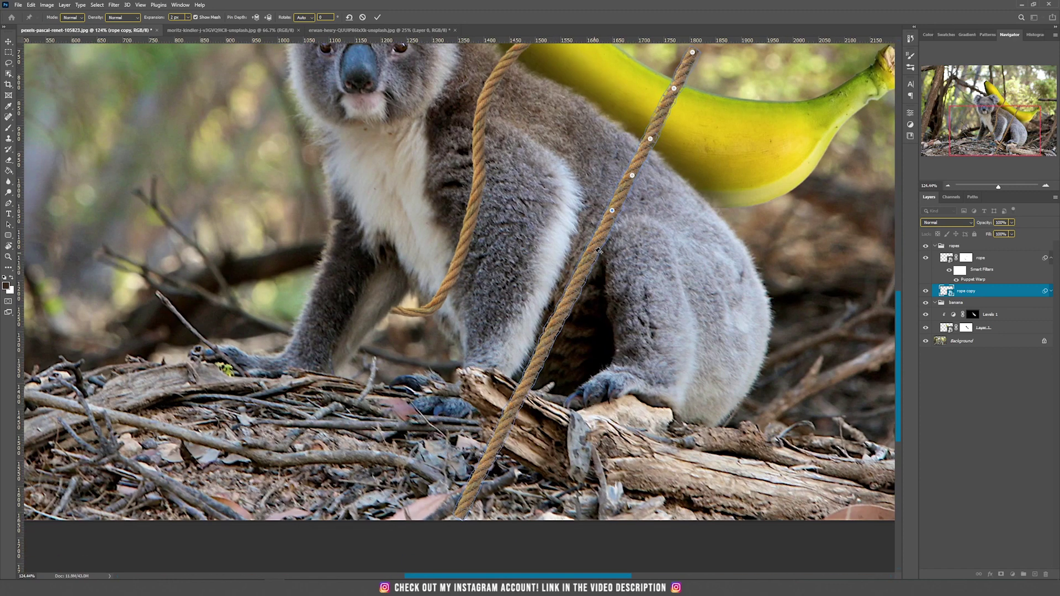
click(565, 308)
click(534, 364)
click(509, 421)
click(474, 487)
click(460, 516)
Step: Bend the rope copy's lower half forward beneath the koala's belly and across both forelegs
drag(460, 516, 415, 478)
drag(474, 488, 373, 331)
drag(437, 445, 421, 379)
drag(535, 364, 551, 293)
drag(373, 347, 339, 270)
drag(421, 375, 371, 317)
drag(470, 370, 440, 334)
drag(493, 314, 480, 300)
Step: Refine the rope copy's lower curve so it crosses the first rope and its end rests on the far foreleg
drag(440, 334, 431, 310)
drag(480, 300, 483, 332)
drag(551, 292, 548, 305)
drag(339, 270, 347, 247)
drag(372, 317, 358, 284)
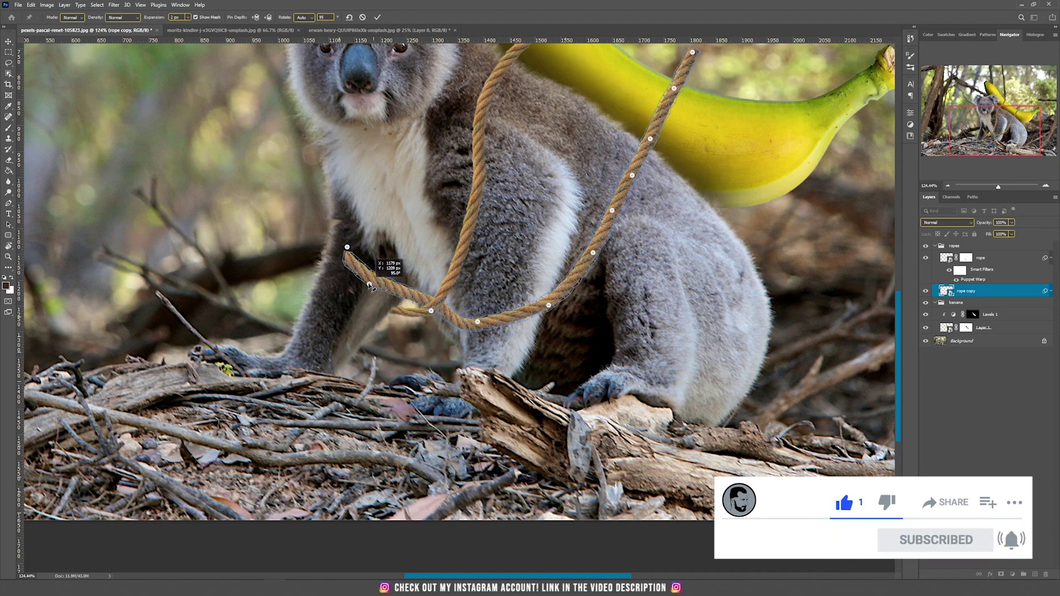
click(419, 297)
click(364, 282)
drag(447, 316, 428, 321)
drag(419, 297, 402, 293)
drag(431, 310, 394, 290)
scroll(429, 306, up, 3)
click(406, 310)
key(Return)
drag(404, 325, 405, 321)
drag(410, 307, 431, 331)
drag(508, 345, 505, 349)
Step: Curl the rope copy's upper end over the banana's edge and smooth its curve down the koala's back
drag(630, 182, 517, 396)
drag(699, 153, 617, 191)
drag(672, 205, 680, 194)
click(695, 205)
drag(635, 309, 655, 219)
drag(632, 241, 639, 244)
drag(658, 187, 678, 194)
drag(716, 113, 723, 113)
drag(603, 291, 615, 297)
Step: Adjust the rope copy's bend between the near foreleg and the belly, and apply the warp
drag(511, 429, 480, 404)
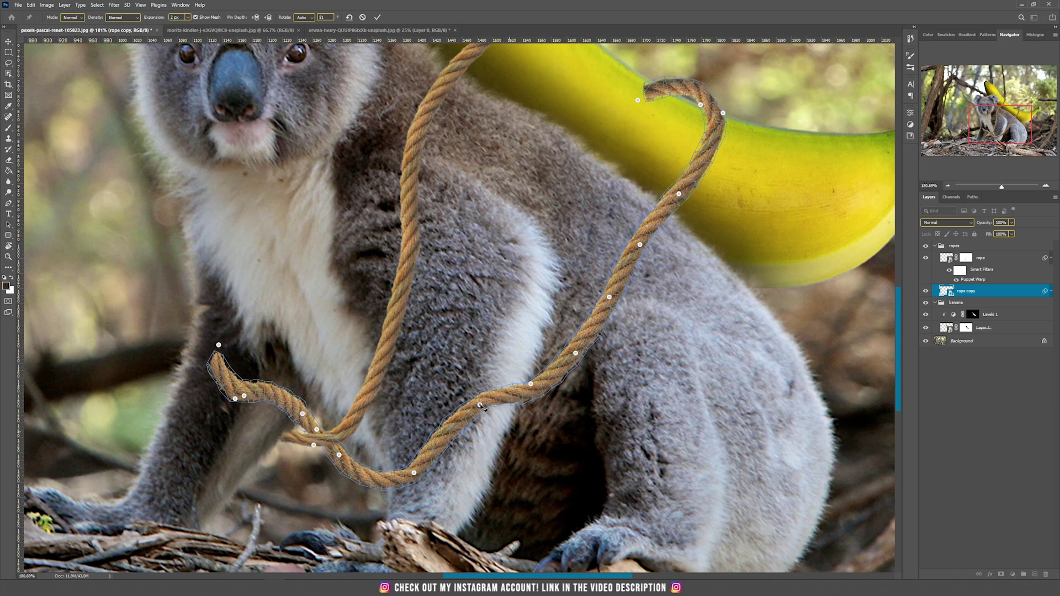
click(531, 384)
drag(575, 353, 581, 380)
scroll(580, 372, down, 5)
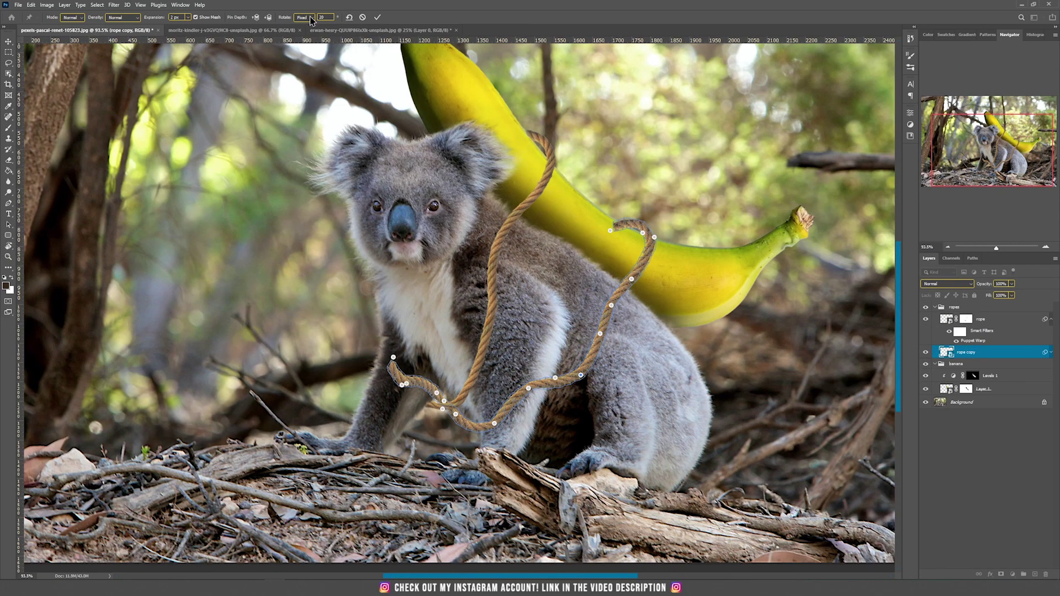
click(377, 17)
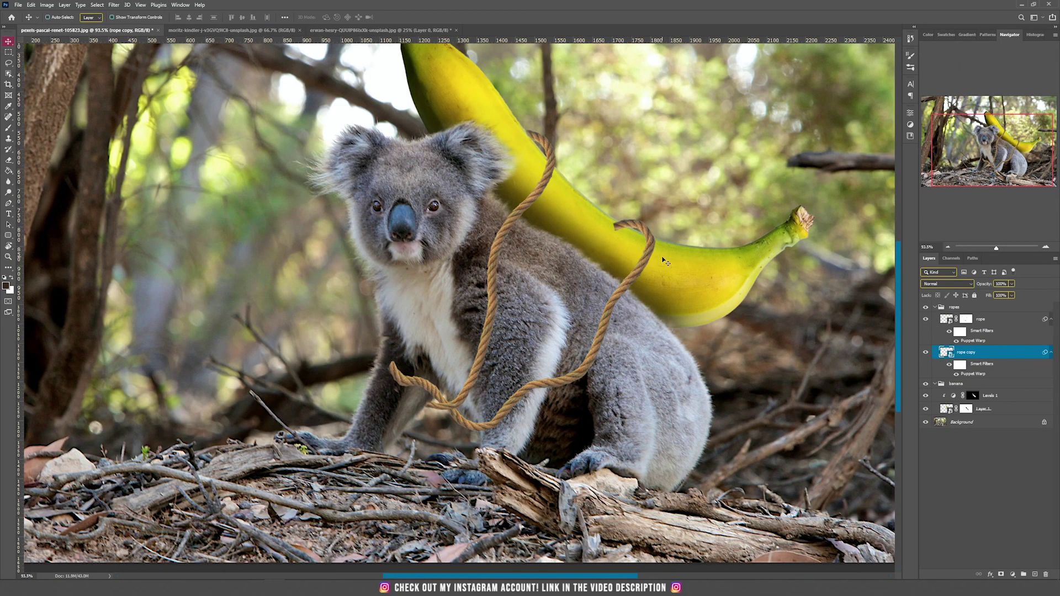
Step: Add a layer mask to the rope copy and paint out its loose ends with an enlarged brush
click(1000, 575)
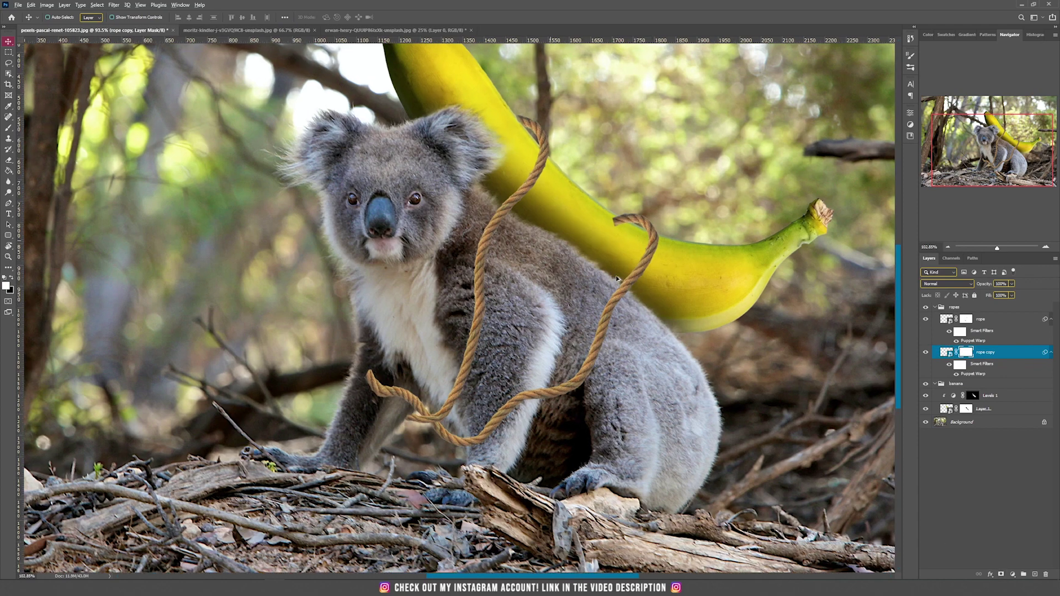
scroll(614, 276, up, 5)
key(b)
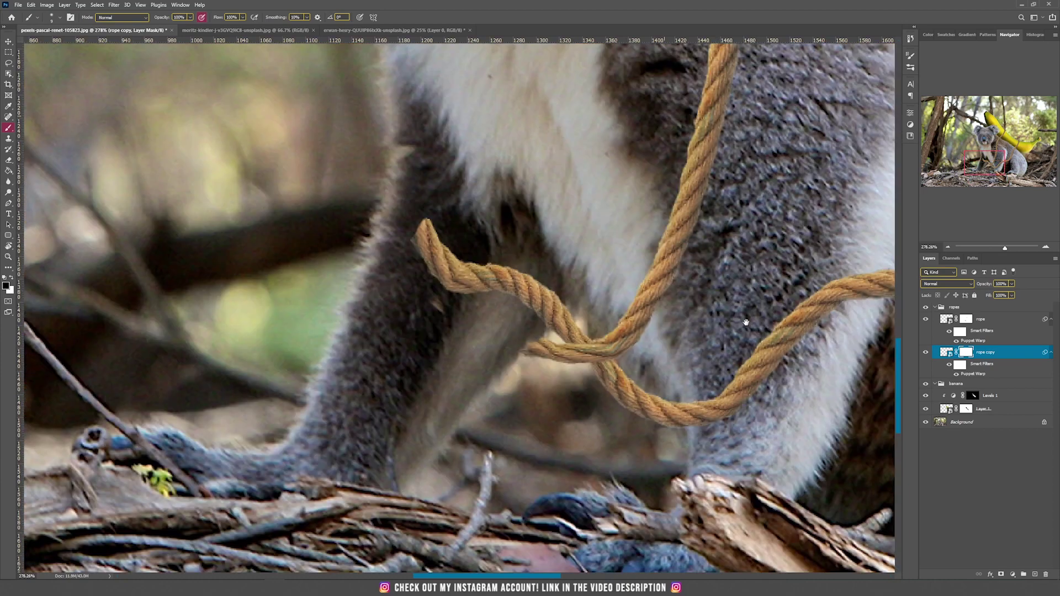
key(bracketright)
key(bracketright)
key(bracketright)
key(bracketright)
key(bracketright)
key(bracketright)
mouse_move(545, 306)
mouse_down()
mouse_move(445, 300)
mouse_move(522, 326)
mouse_up()
Step: Mask out the section of the rope copy that crosses the near foreleg so it appears to pass behind it
scroll(348, 274, down, 6)
scroll(643, 306, up, 4)
drag(612, 276, 461, 364)
key(ctrl+0)
key(v)
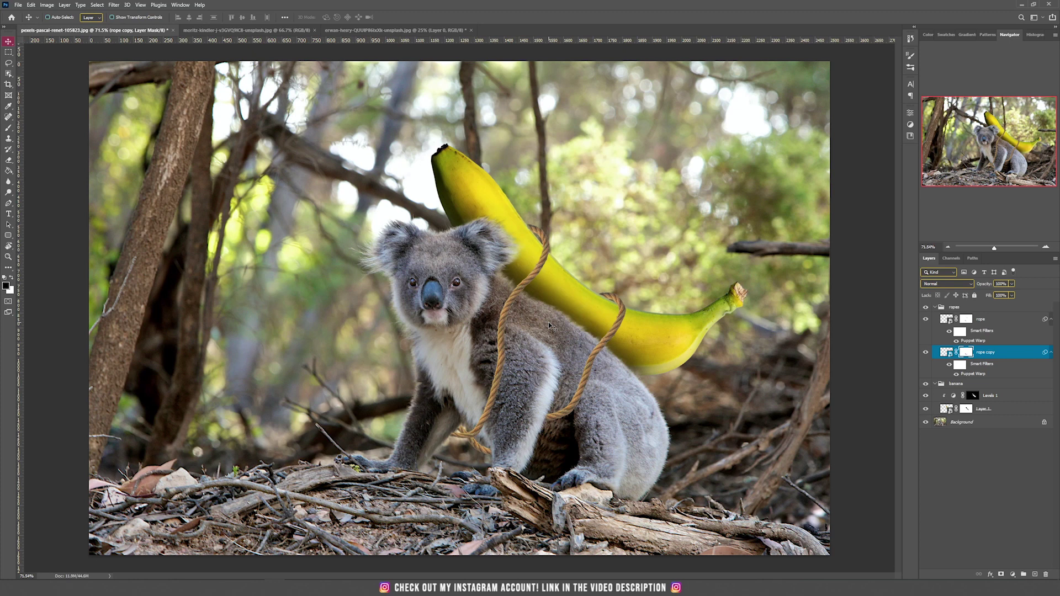
Step: Create a new layer named shadow beneath the rope copy and set its blend mode to Multiply
click(978, 308)
click(1011, 356)
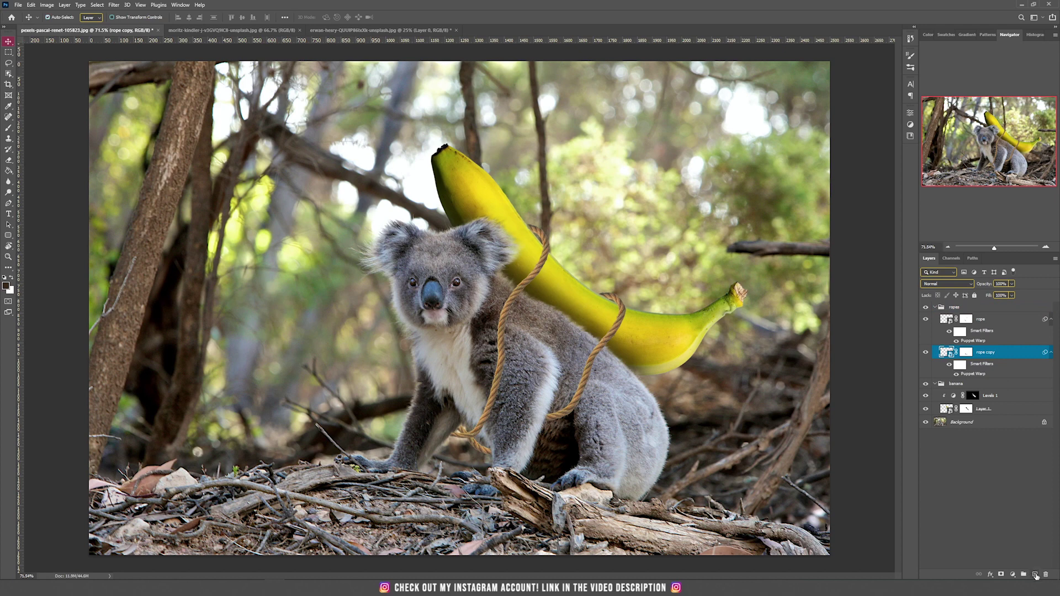
ctrl+click(1035, 575)
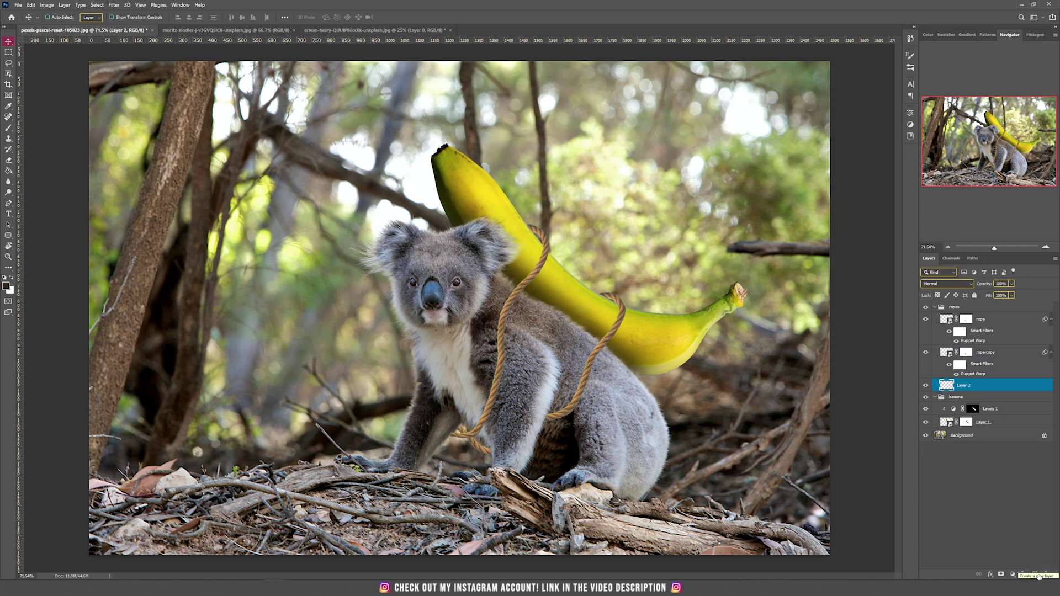
double_click(965, 385)
text(shadow)
click(946, 283)
click(933, 314)
Step: Set the brush flow to 22% and paint dark shadows on the banana alongside both ropes
key(b)
scroll(487, 330, up, 3)
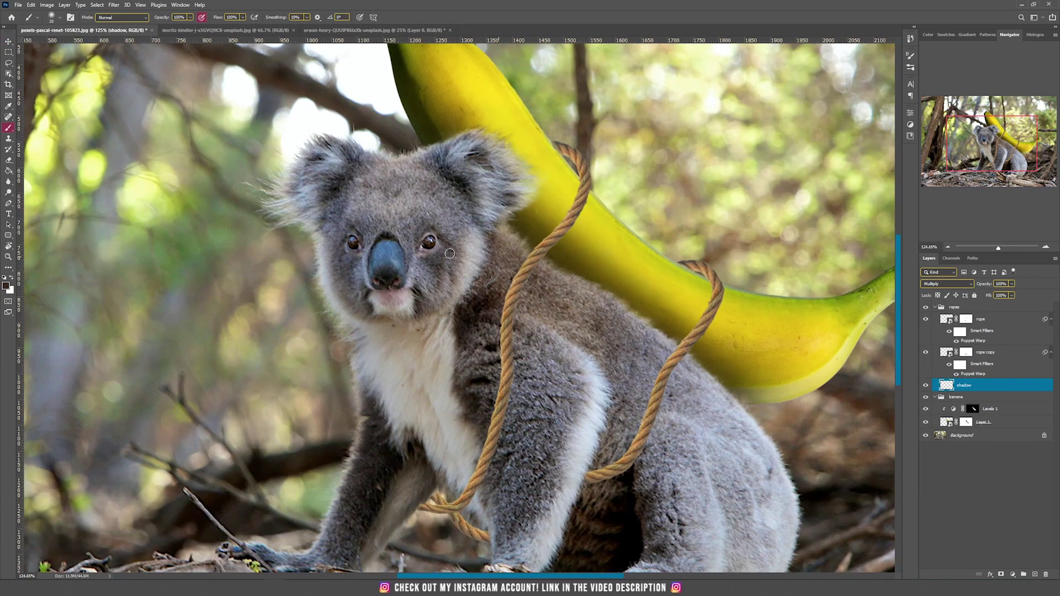
click(242, 17)
drag(202, 32, 213, 29)
drag(682, 269, 673, 341)
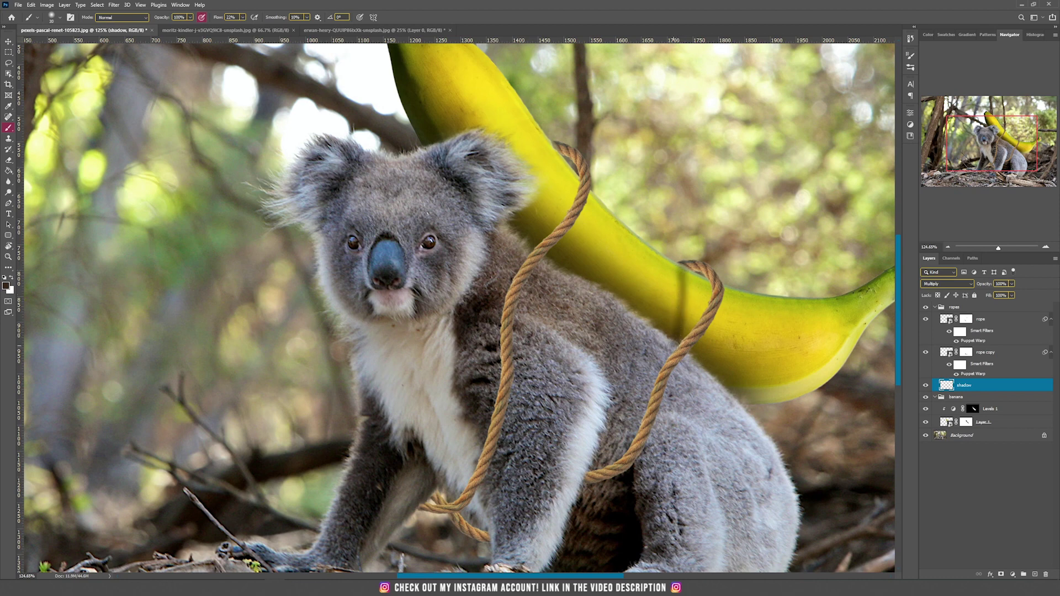
drag(552, 150, 532, 248)
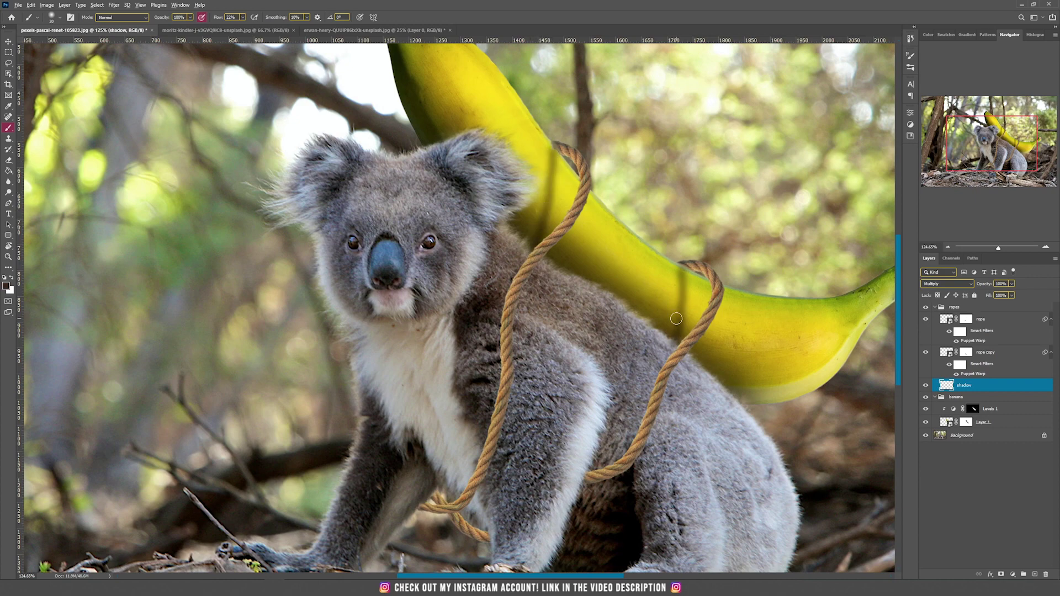
Step: Lower the shadow layer's opacity to 40%
scroll(676, 319, down, 5)
scroll(697, 352, up, 5)
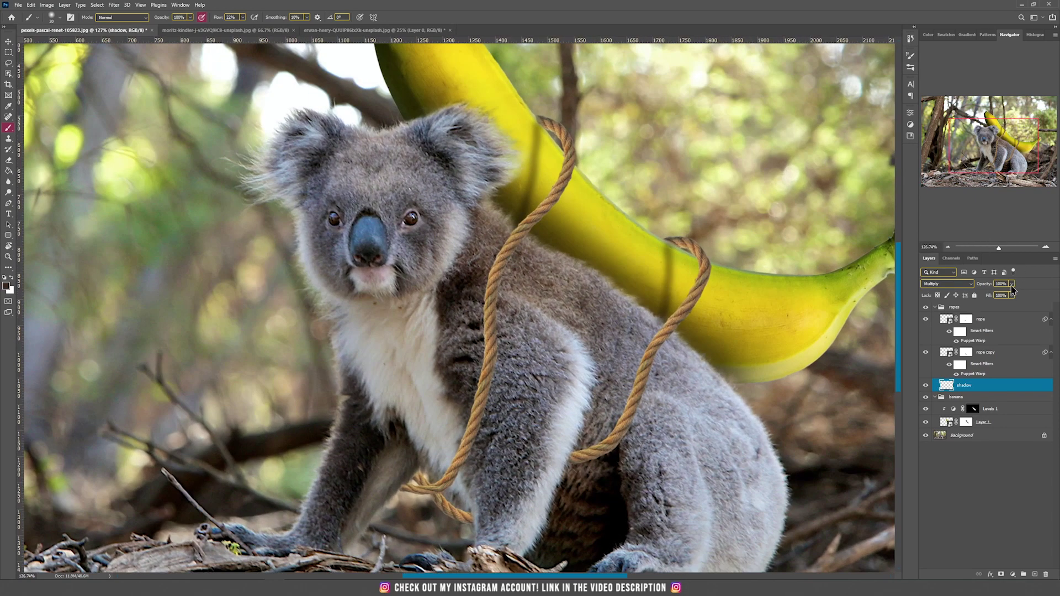
click(1011, 283)
drag(989, 296, 989, 296)
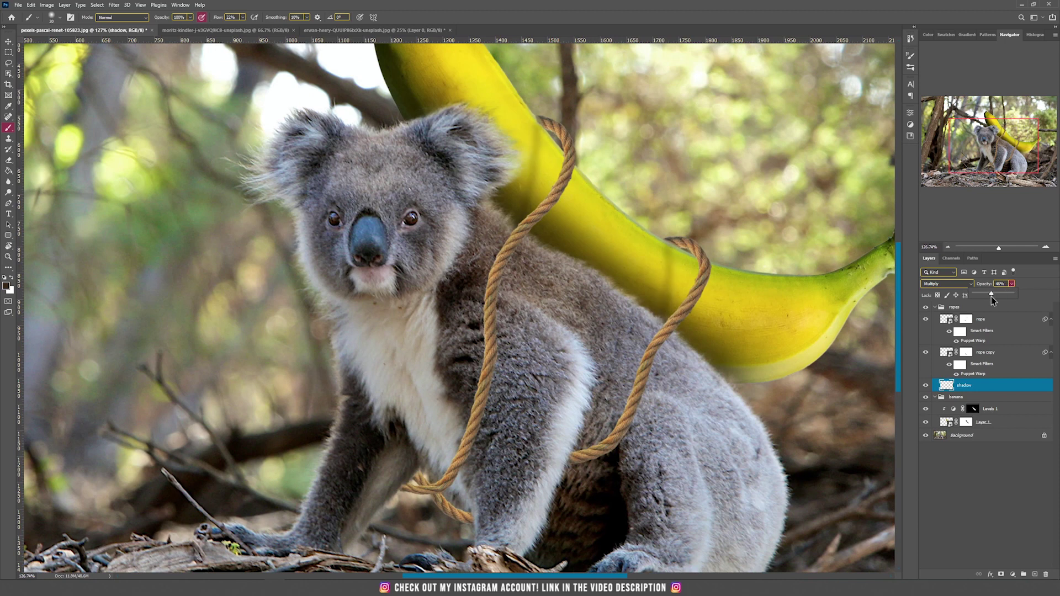
click(654, 323)
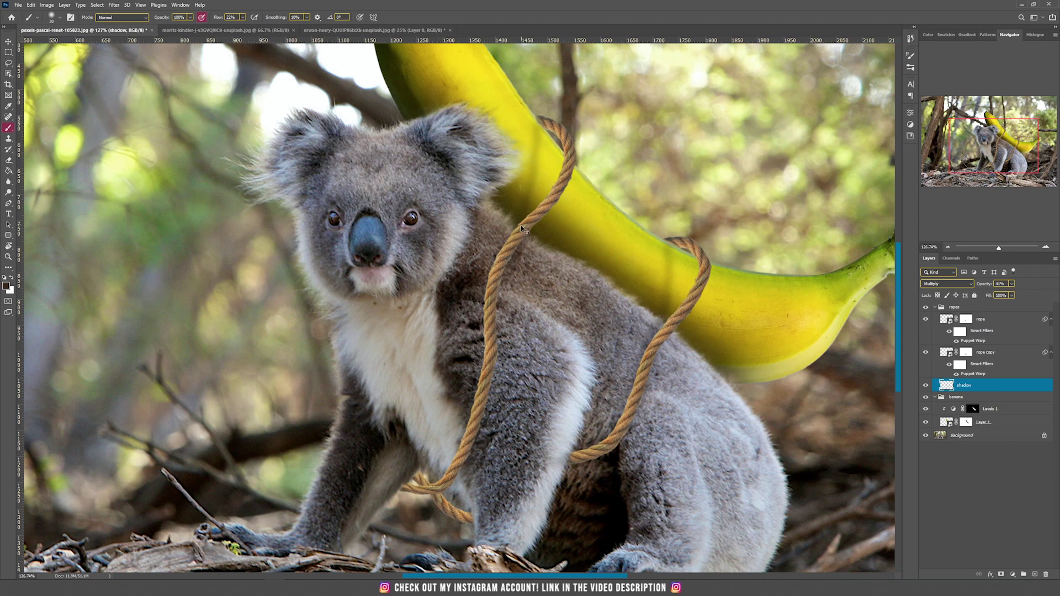
scroll(417, 512, up, 3)
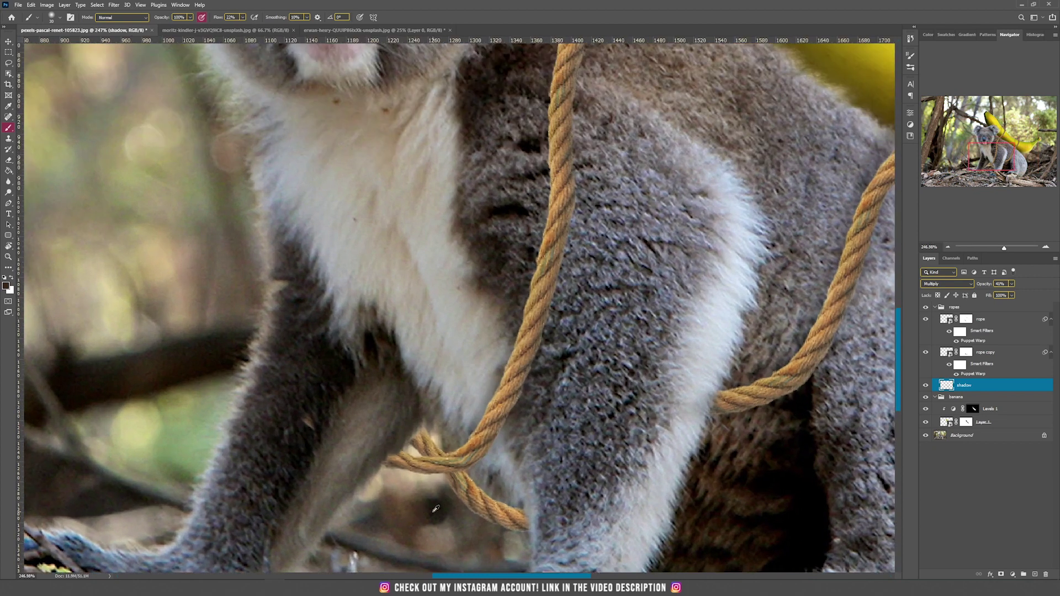
Step: Add a new layer named shadow 2 above the rope copy layer and set its blend mode to Multiply
click(995, 354)
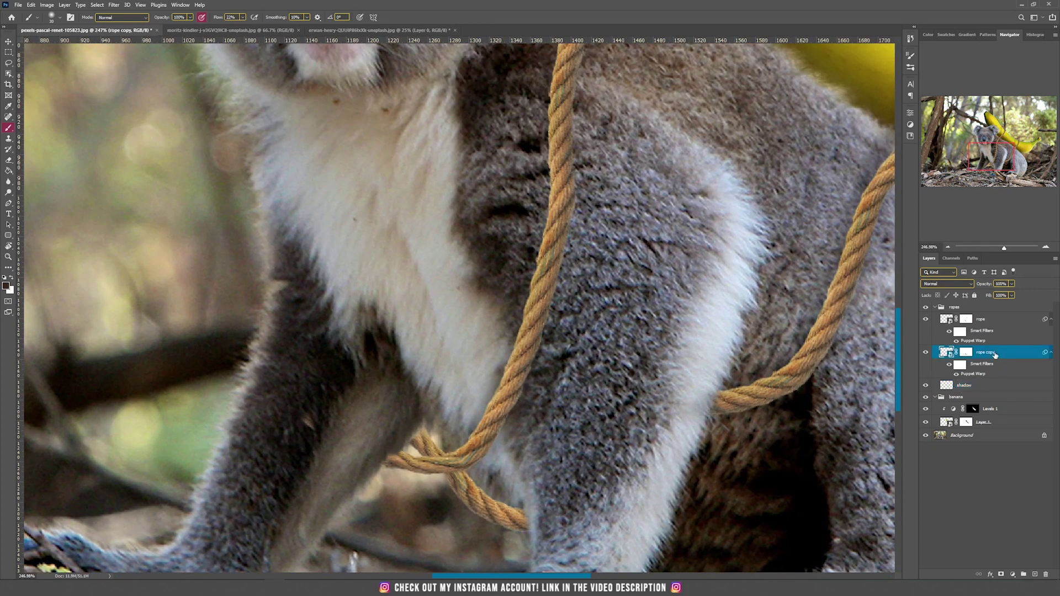
click(1035, 575)
click(946, 284)
click(938, 303)
double_click(964, 352)
text(sha)
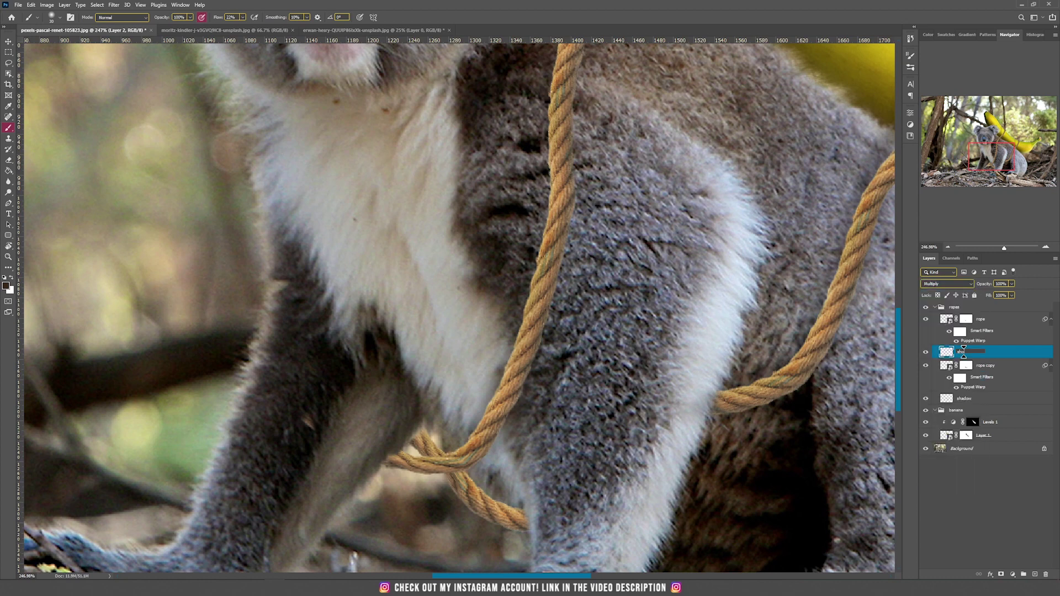
text(dow 2)
key(Return)
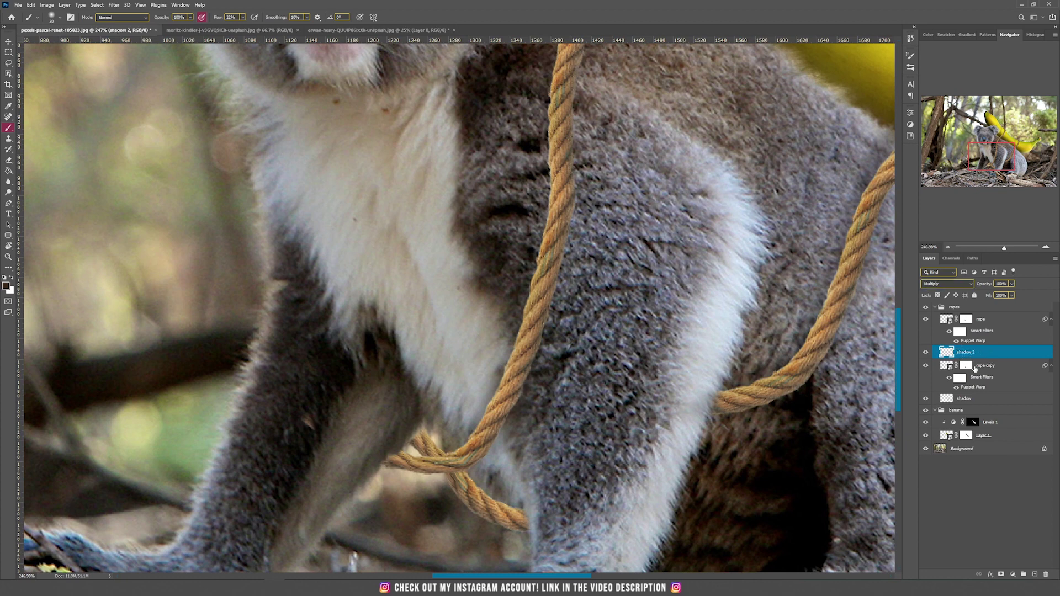
Step: Load the rope copy's outline as a selection, shade the rope where the two ropes cross beneath the chest, and deselect
ctrl+click(951, 369)
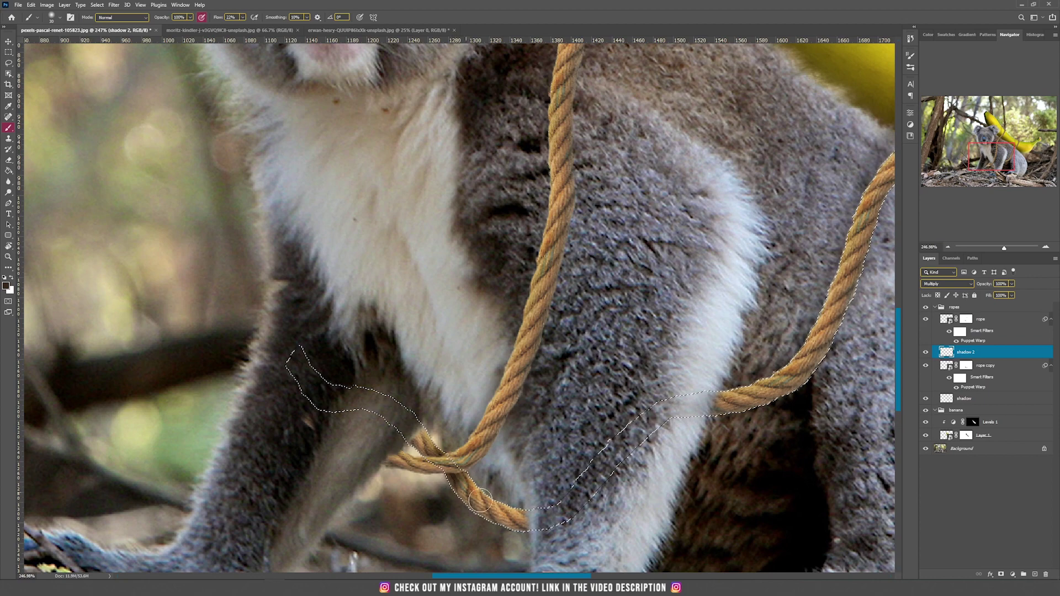
key(ctrl+d)
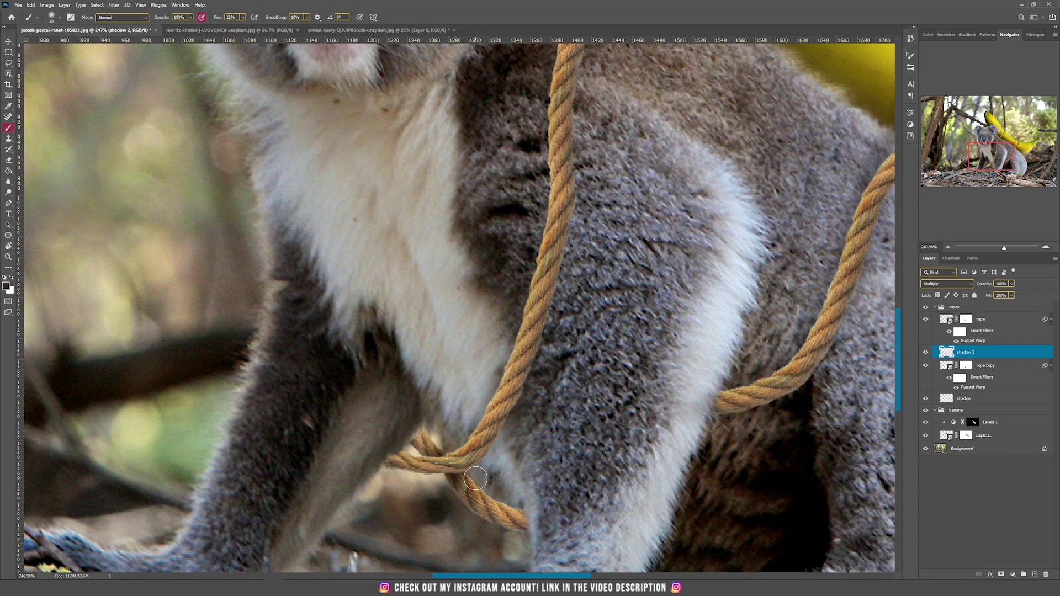
key(ctrl+0)
scroll(562, 196, up, 6)
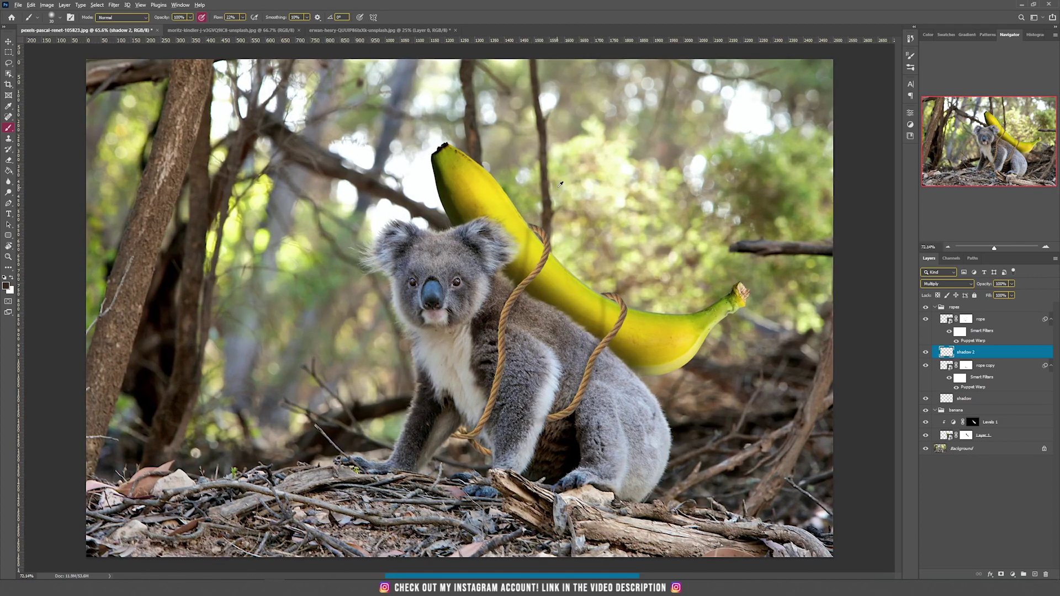
scroll(562, 196, down, 5)
key(v)
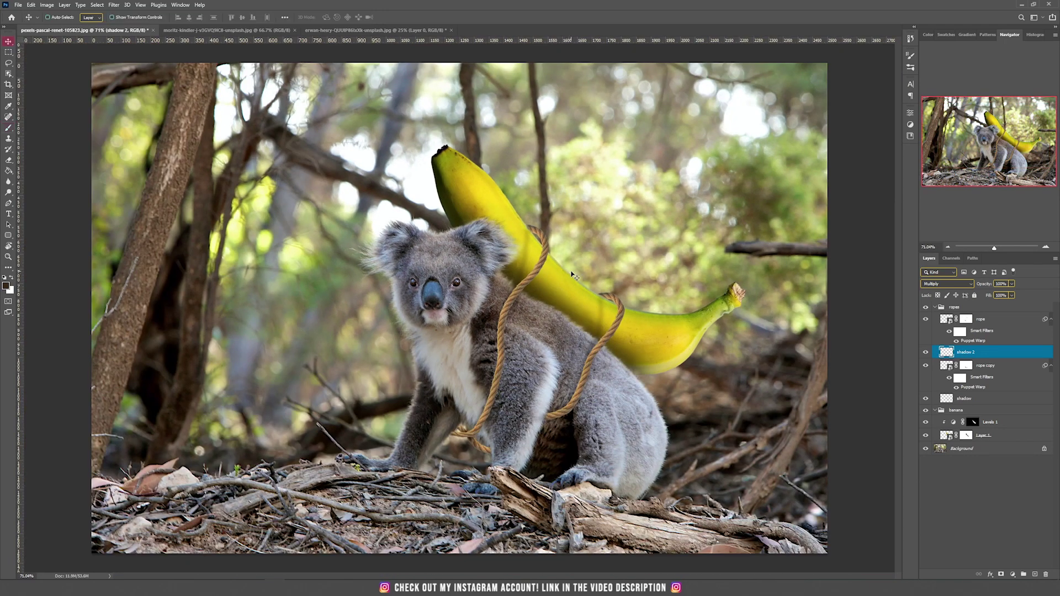
Step: Add a Levels adjustment clipped to the ropes group and darken the ropes by lowering the white output level
click(975, 308)
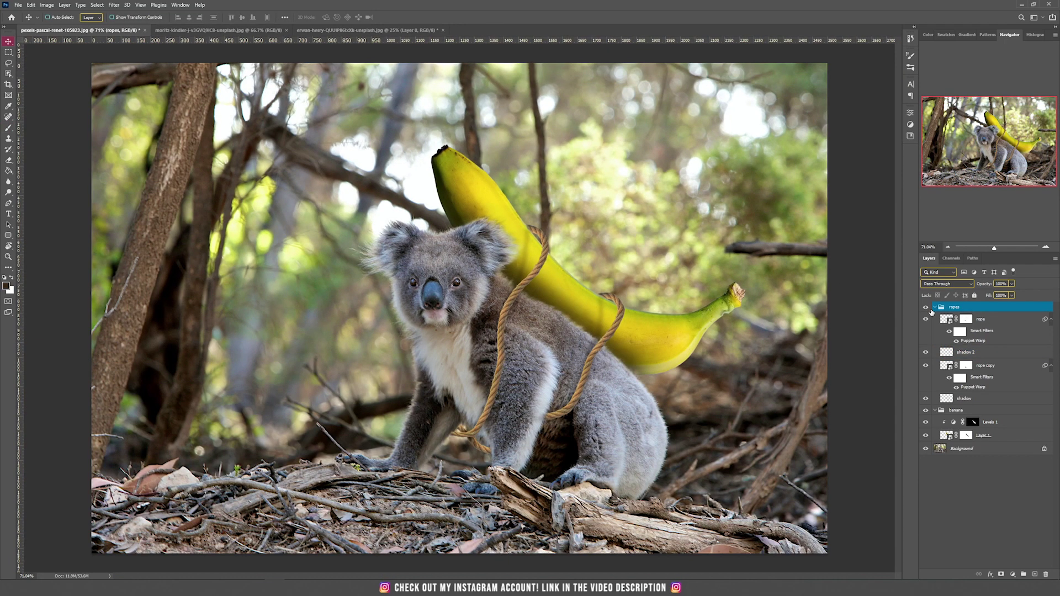
click(935, 307)
click(1012, 574)
click(1013, 463)
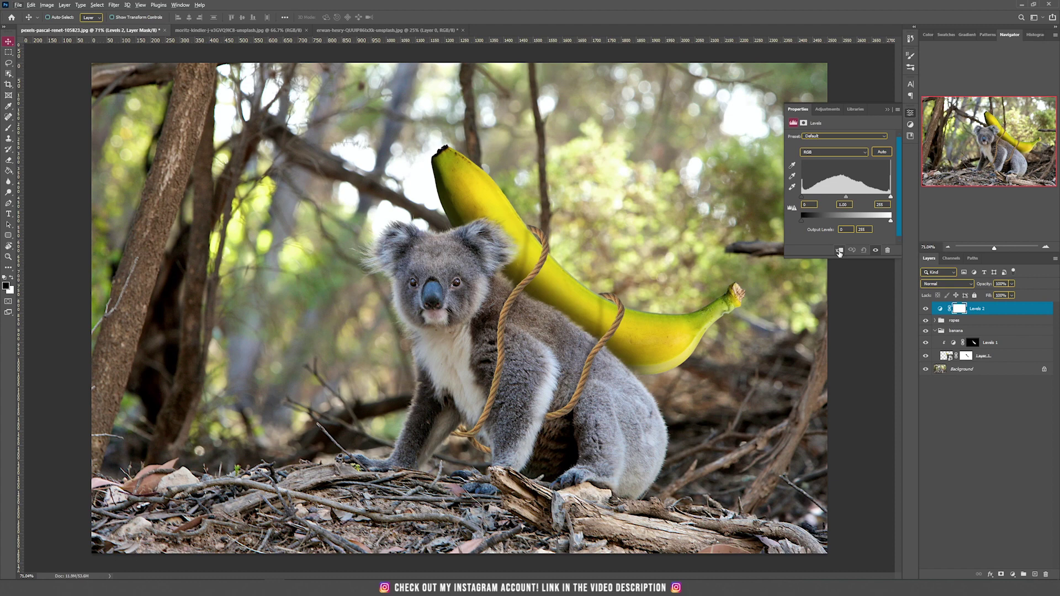
click(838, 251)
drag(890, 221, 847, 220)
Step: Invert the Levels 2 mask to black and prepare a white brush with its flow set to 10%
click(965, 309)
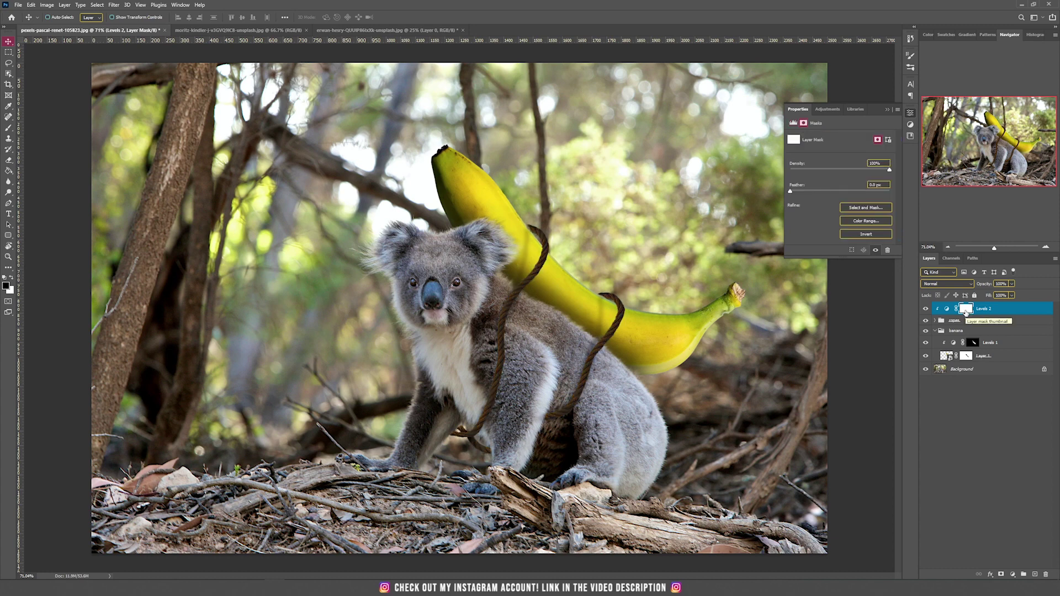
key(ctrl+i)
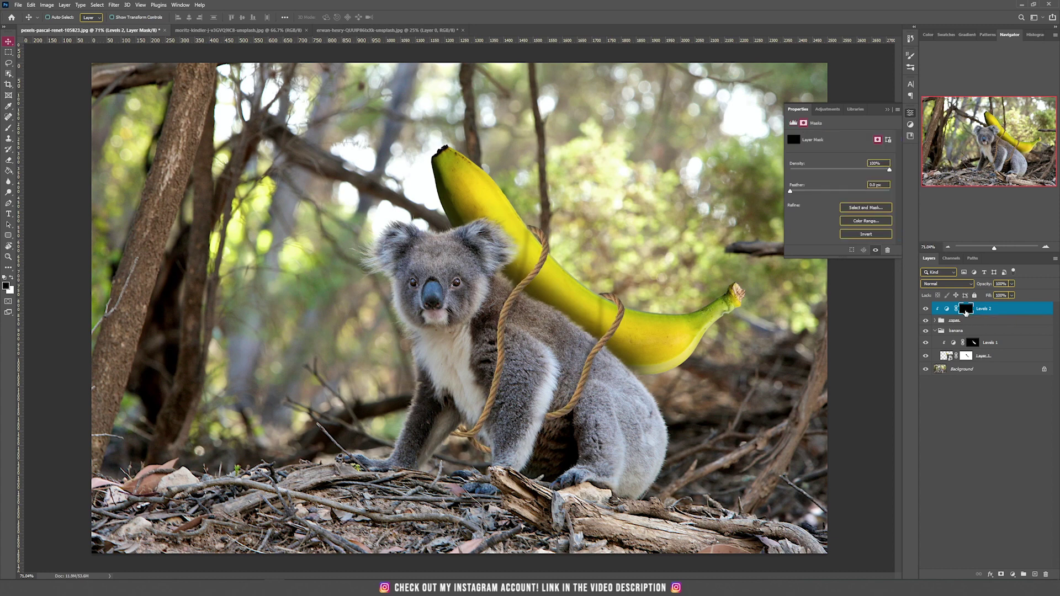
scroll(571, 257, up, 2)
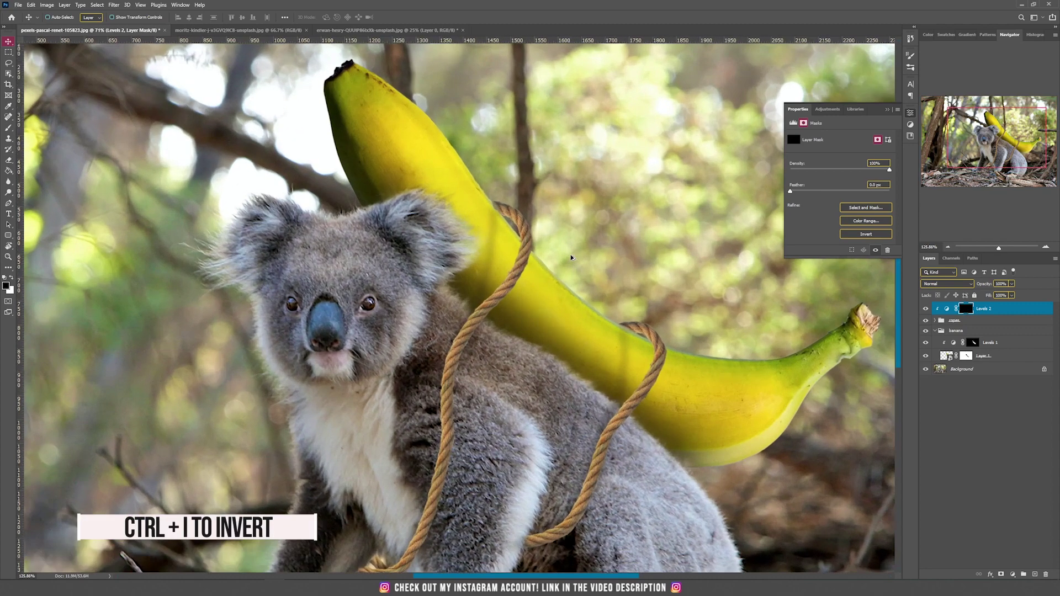
scroll(571, 258, down, 1)
click(12, 279)
key(b)
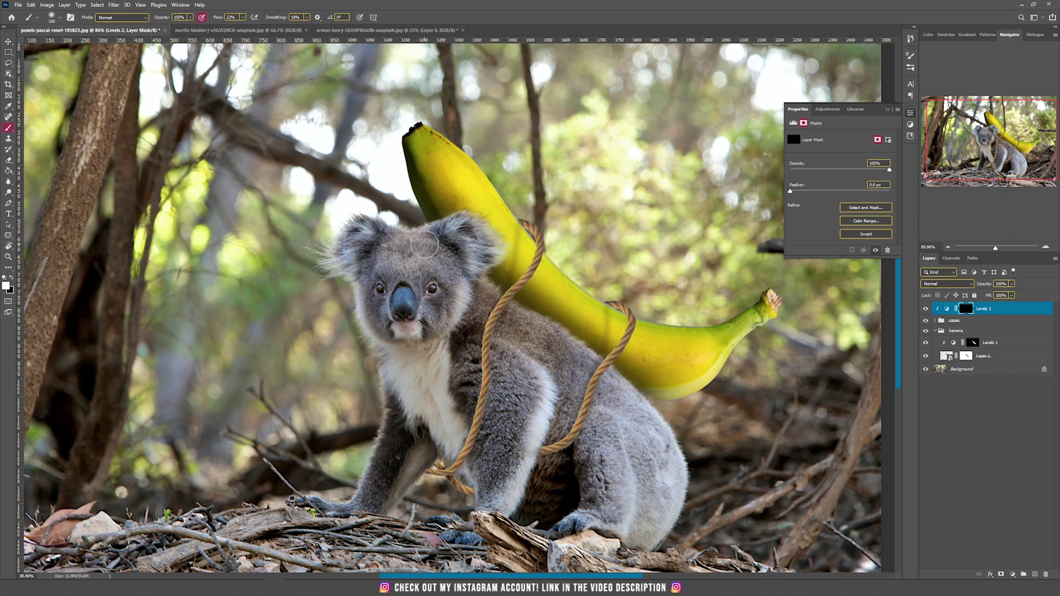
click(242, 17)
drag(243, 28, 237, 31)
scroll(514, 223, up, 2)
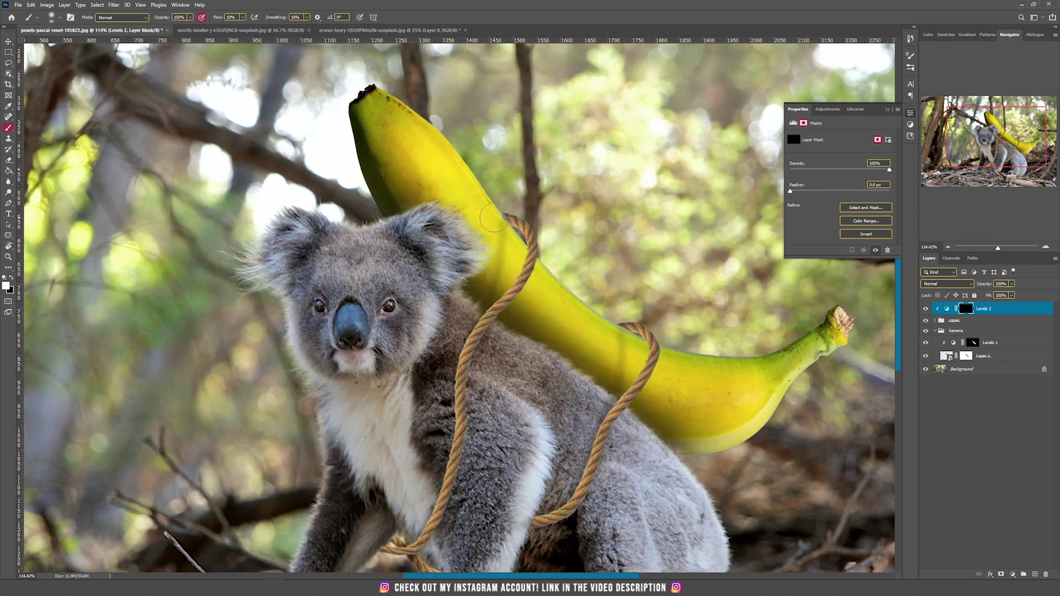
Step: Paint on the Levels 2 mask along both ropes to shade them, alternating white and black to refine the darkening
mouse_move(502, 223)
mouse_down()
mouse_move(521, 243)
mouse_move(450, 387)
mouse_move(455, 435)
mouse_up()
mouse_move(453, 441)
mouse_down()
mouse_move(481, 341)
mouse_move(413, 447)
mouse_move(465, 474)
mouse_up()
mouse_move(422, 448)
mouse_down()
mouse_move(458, 423)
mouse_move(472, 382)
mouse_up()
drag(535, 120, 466, 383)
mouse_move(564, 421)
mouse_down()
mouse_move(622, 351)
mouse_move(575, 426)
mouse_up()
mouse_move(639, 320)
mouse_down()
mouse_move(685, 230)
mouse_move(569, 420)
mouse_up()
mouse_move(569, 420)
mouse_down()
mouse_move(632, 325)
mouse_move(671, 229)
mouse_up()
key(x)
mouse_move(568, 424)
mouse_down()
mouse_move(621, 369)
mouse_move(636, 326)
mouse_up()
mouse_move(660, 222)
mouse_down()
mouse_move(667, 292)
mouse_move(612, 397)
mouse_up()
key(x)
mouse_move(561, 419)
mouse_down()
mouse_move(602, 395)
mouse_move(657, 225)
mouse_up()
key(x)
mouse_move(613, 410)
mouse_down()
mouse_move(561, 426)
mouse_move(687, 237)
mouse_up()
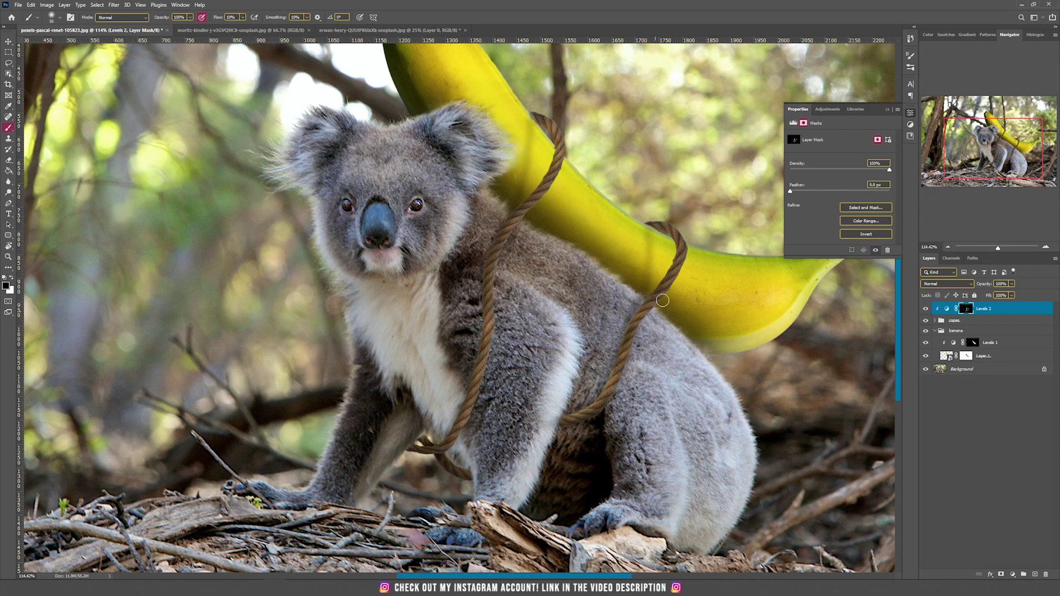
key(v)
key(ctrl+0)
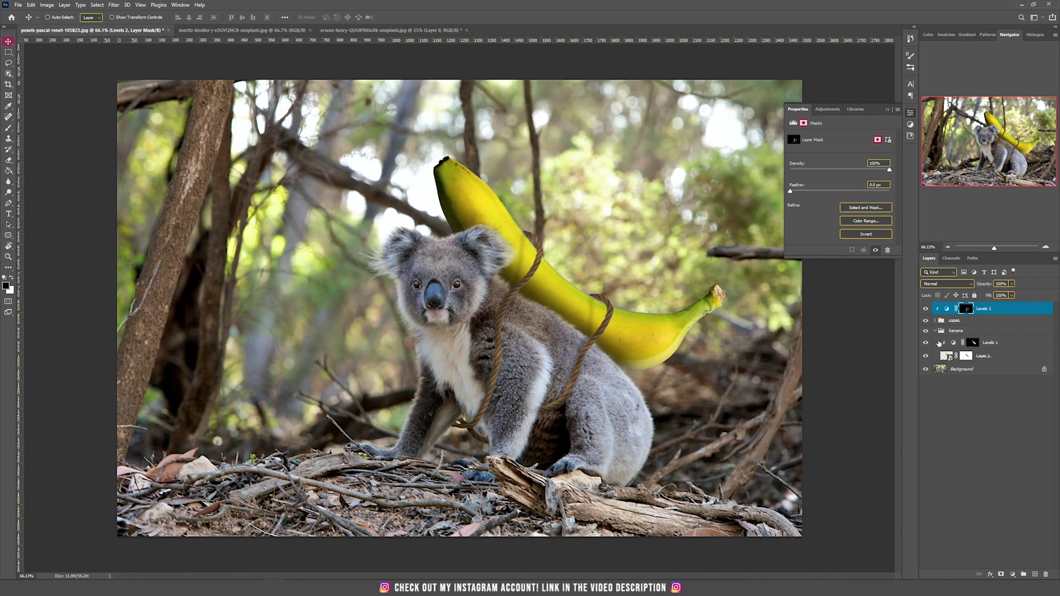
Step: Add a Brightness/Contrast adjustment clipped to the ropes and raise the brightness to about 84
click(1011, 575)
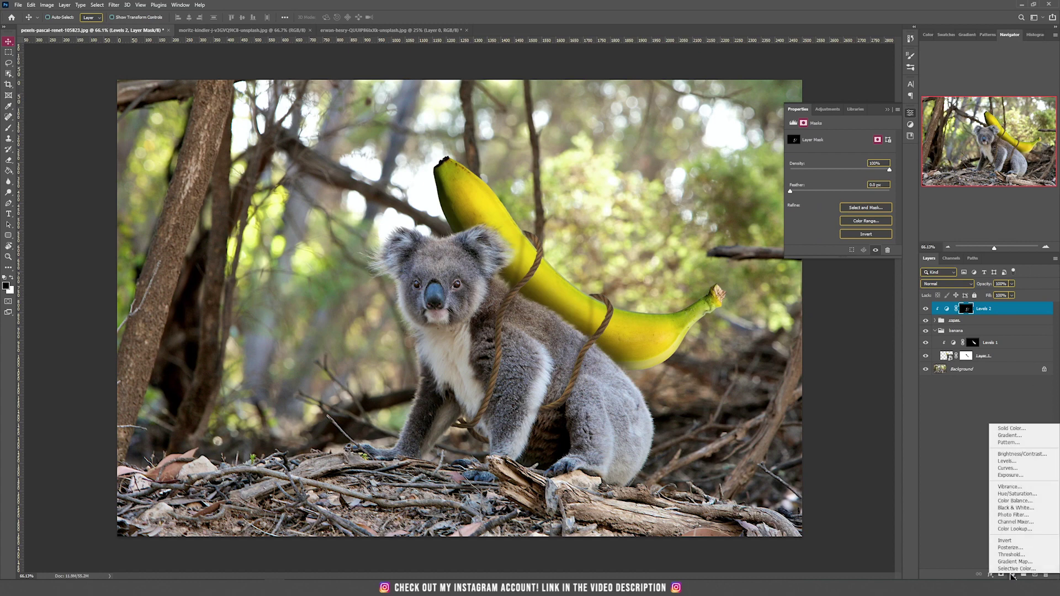
click(1036, 461)
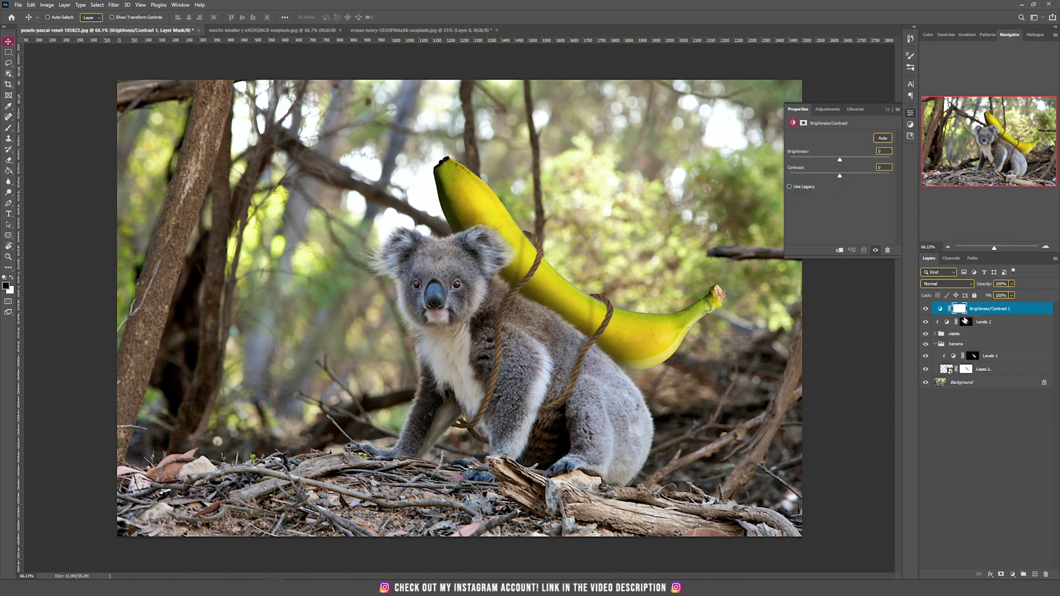
drag(975, 316, 976, 312)
alt+click(976, 313)
drag(849, 160, 866, 162)
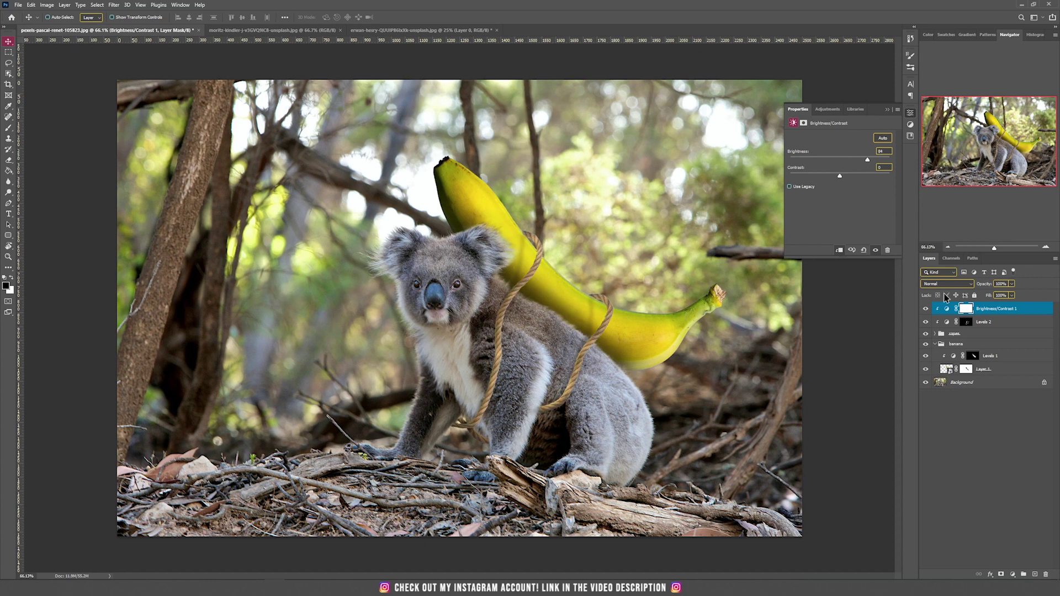
Step: Invert the Brightness/Contrast mask to black and prepare the brush with white as the foreground color
click(964, 309)
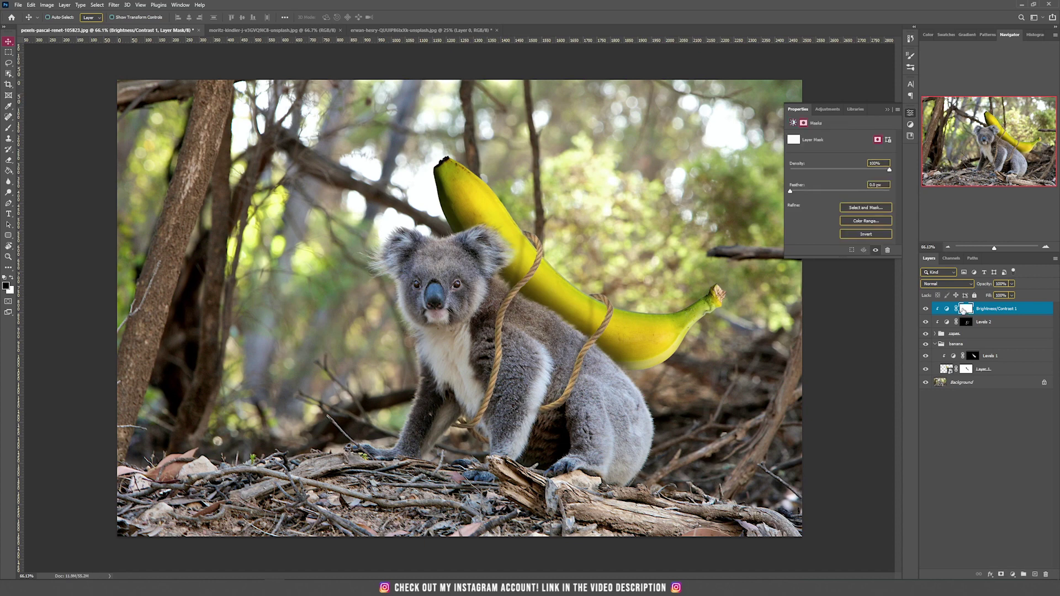
key(ctrl+i)
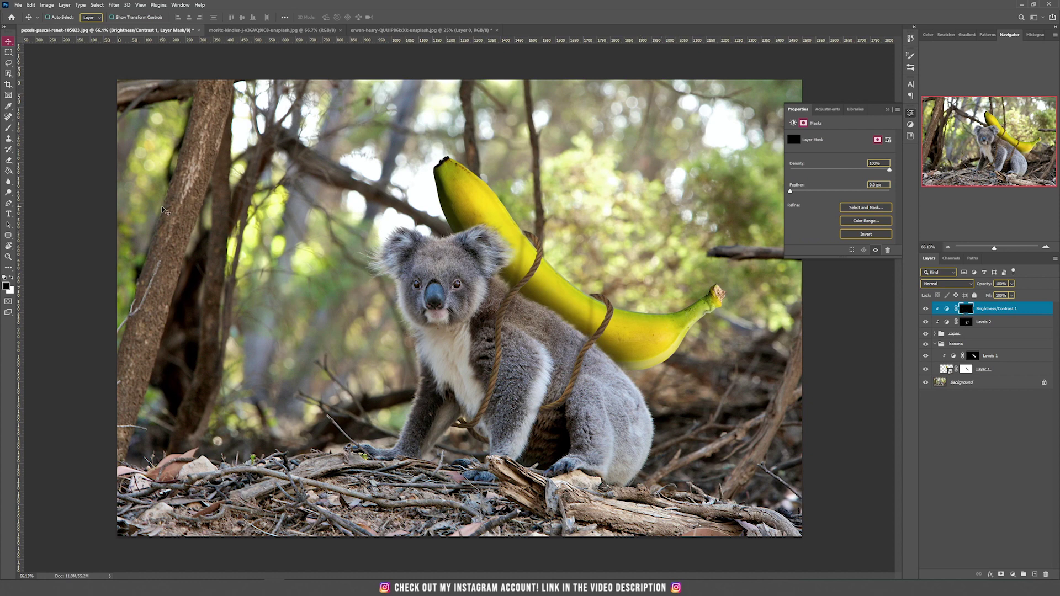
click(11, 278)
click(8, 127)
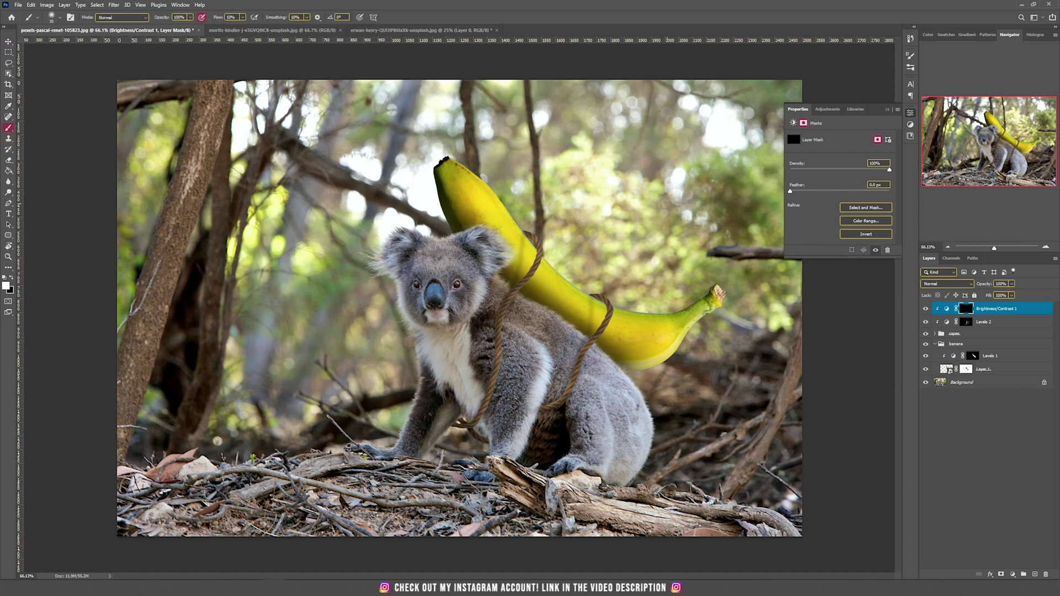
scroll(528, 318, up, 3)
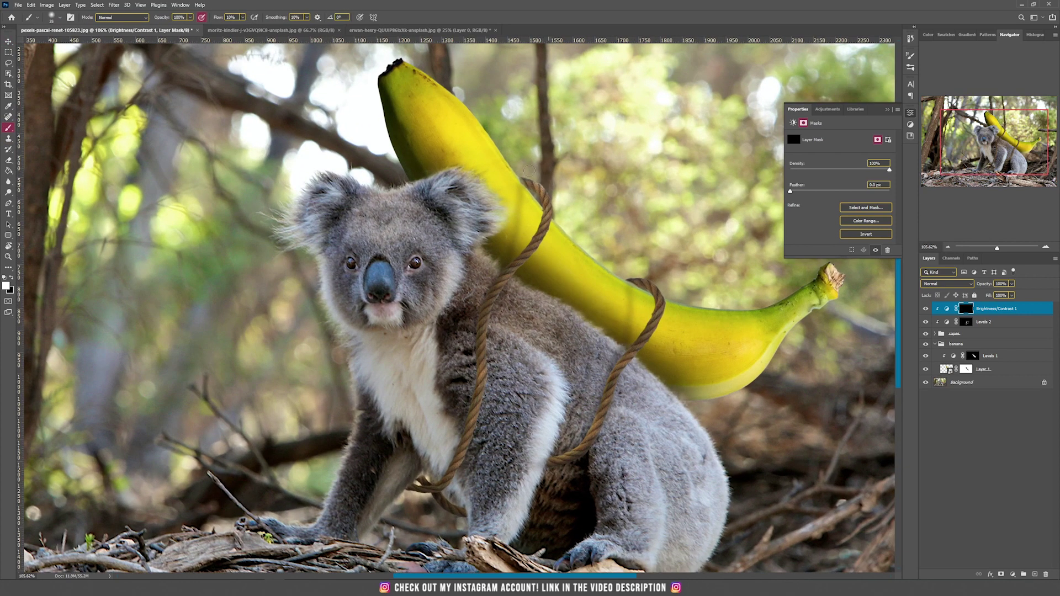
Step: Reduce the brush size and paint highlights along both ropes on the Brightness/Contrast mask
mouse_move(555, 215)
mouse_down()
mouse_move(499, 296)
mouse_move(476, 425)
mouse_move(493, 365)
mouse_up()
mouse_move(610, 369)
mouse_down()
mouse_move(577, 448)
mouse_move(612, 373)
mouse_up()
key(bracketleft)
key(bracketleft)
key(bracketleft)
mouse_move(629, 278)
mouse_down()
mouse_move(648, 281)
mouse_move(660, 316)
mouse_up()
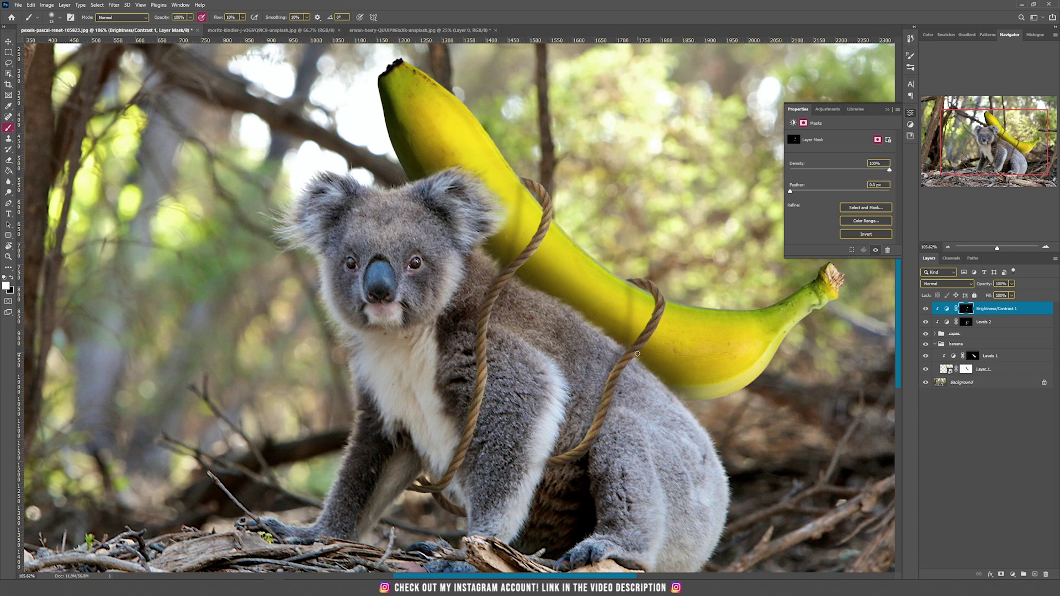
drag(580, 448, 551, 458)
scroll(464, 444, down, 6)
key(v)
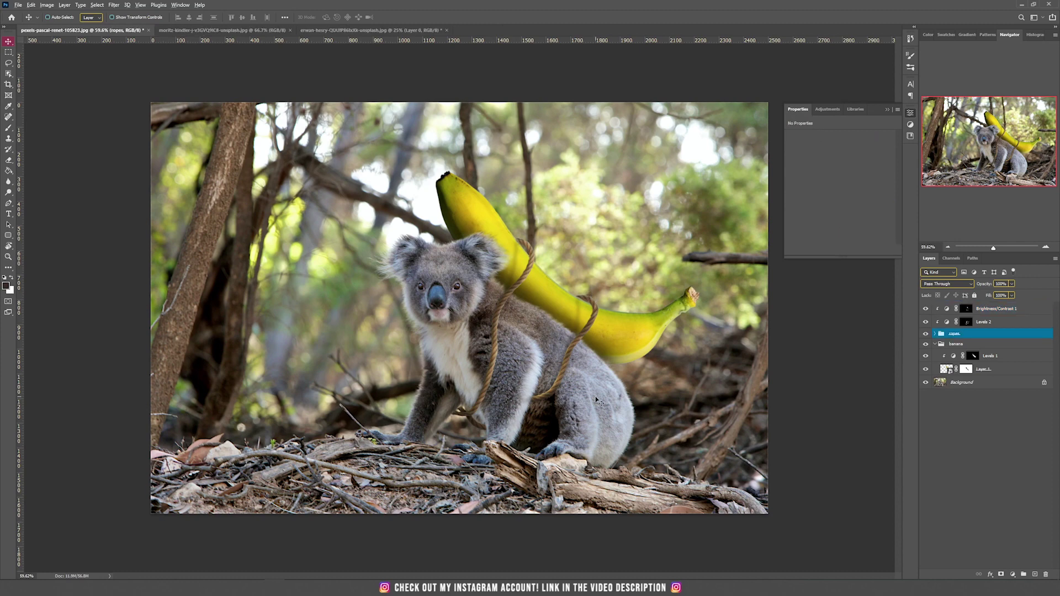
Step: Add a layer mask to the ropes group and set up a black, hair-like textured brush with 100% flow
scroll(595, 395, up, 5)
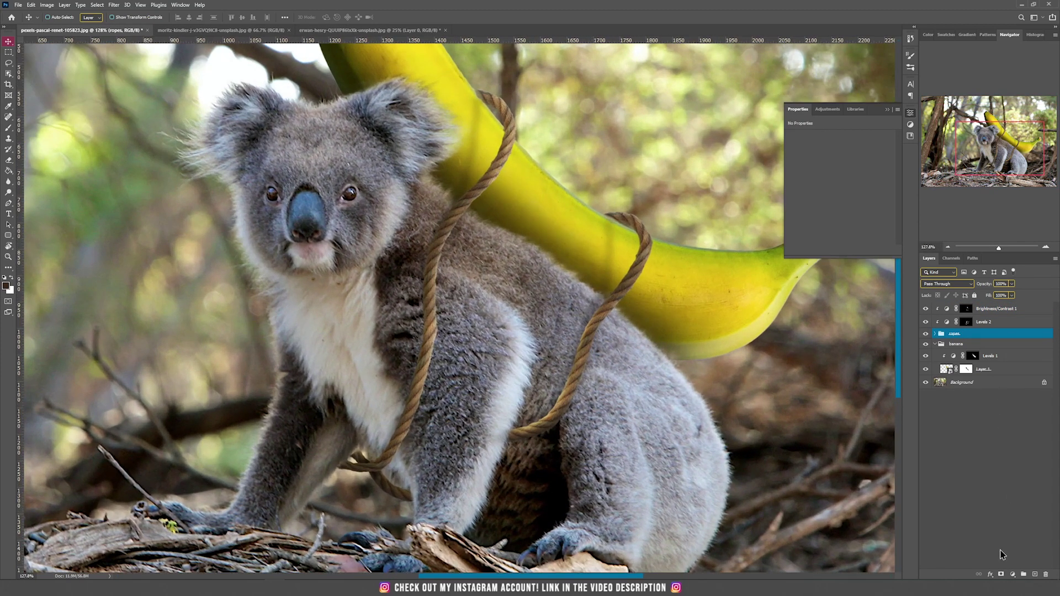
click(1001, 574)
key(b)
right_click(606, 413)
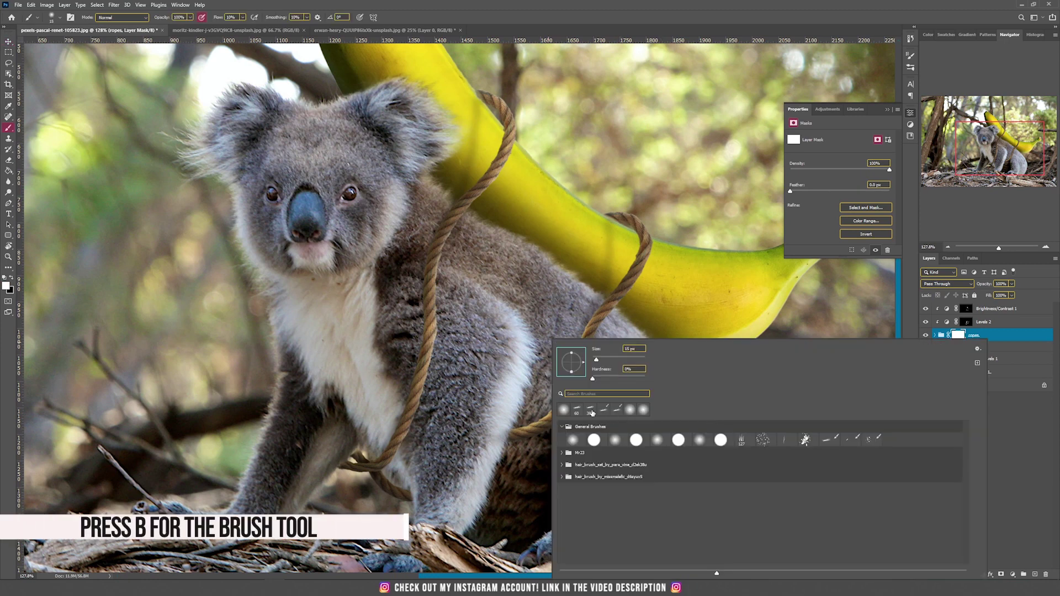
click(821, 442)
click(520, 251)
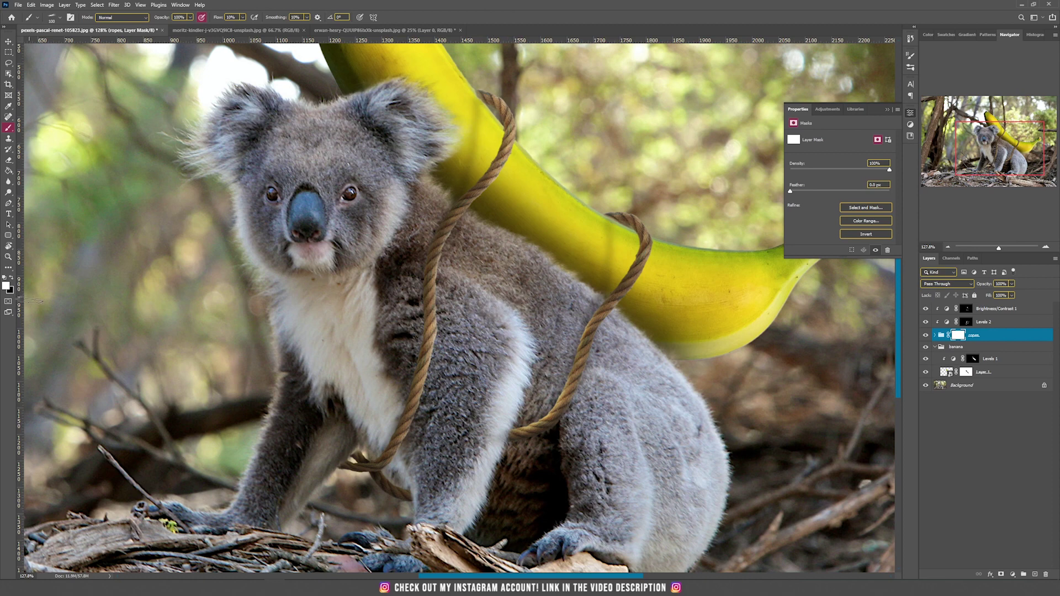
click(11, 277)
drag(244, 28, 279, 27)
scroll(450, 312, up, 5)
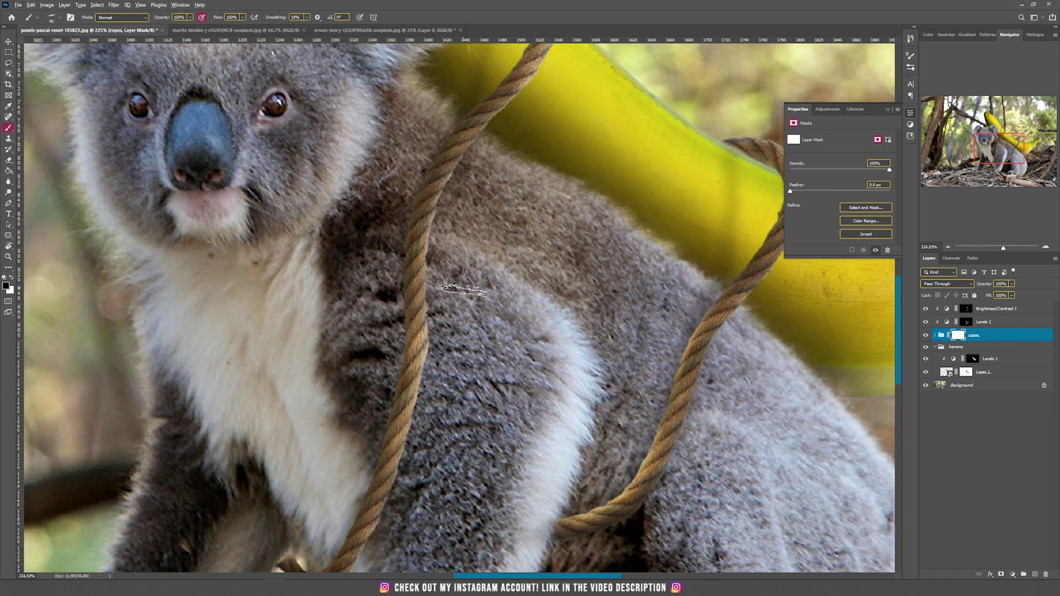
Step: Paint on the ropes group mask along the rope edges over the koala's body so the fur overlaps the ropes
scroll(466, 286, down, 2)
scroll(465, 286, up, 2)
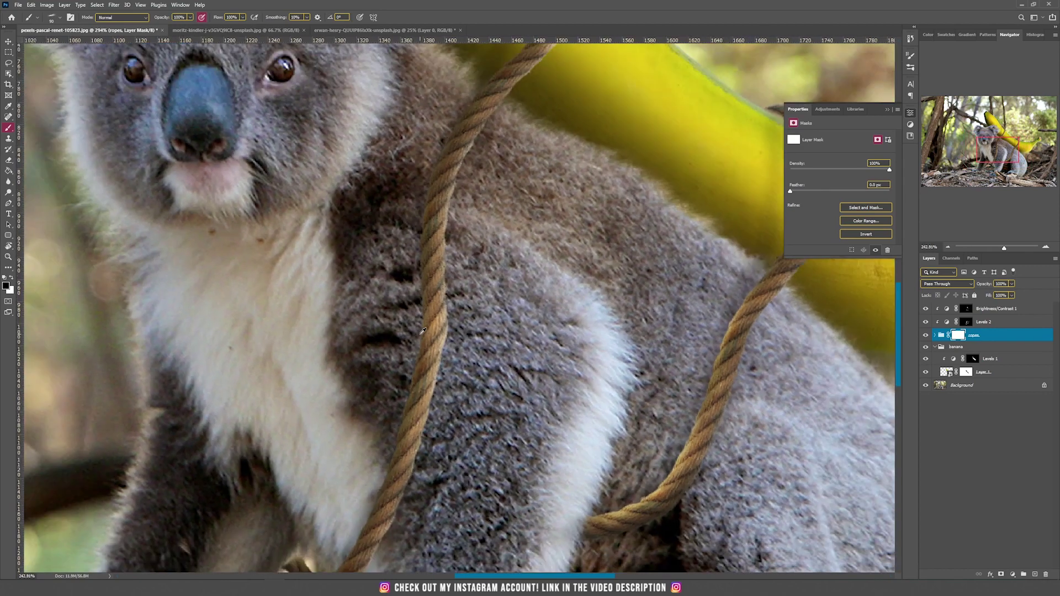
scroll(453, 307, down, 3)
scroll(440, 327, up, 1)
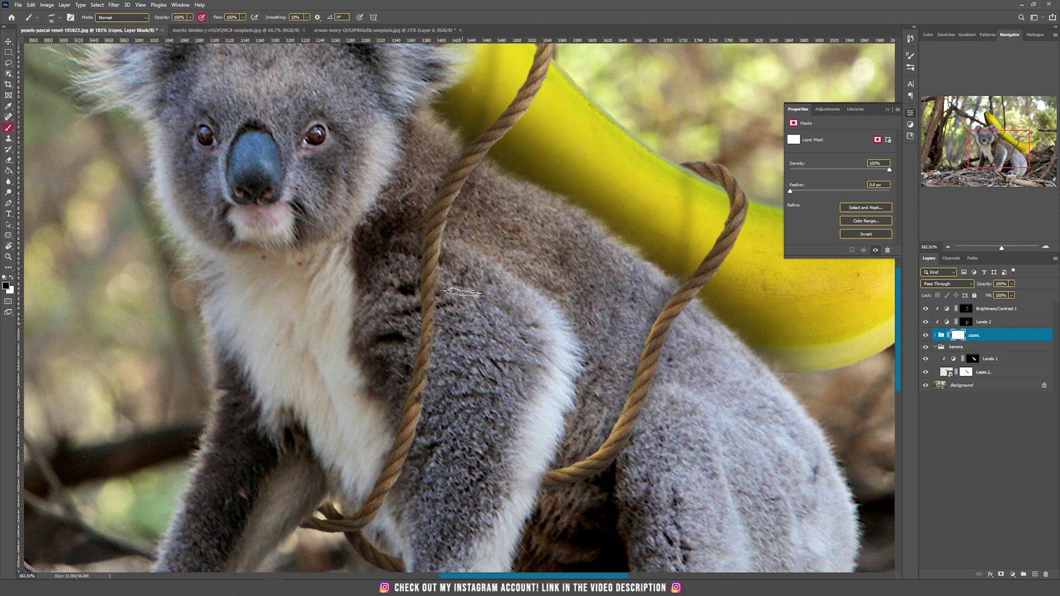
mouse_move(677, 419)
mouse_down()
mouse_move(631, 379)
mouse_move(594, 382)
mouse_up()
click(490, 438)
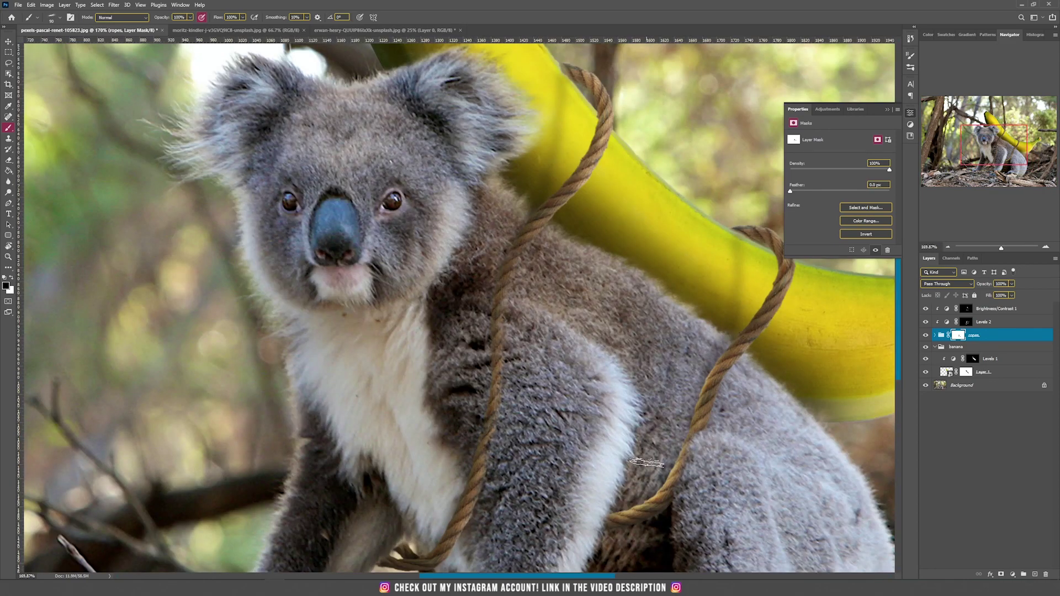
key(v)
key(ctrl+0)
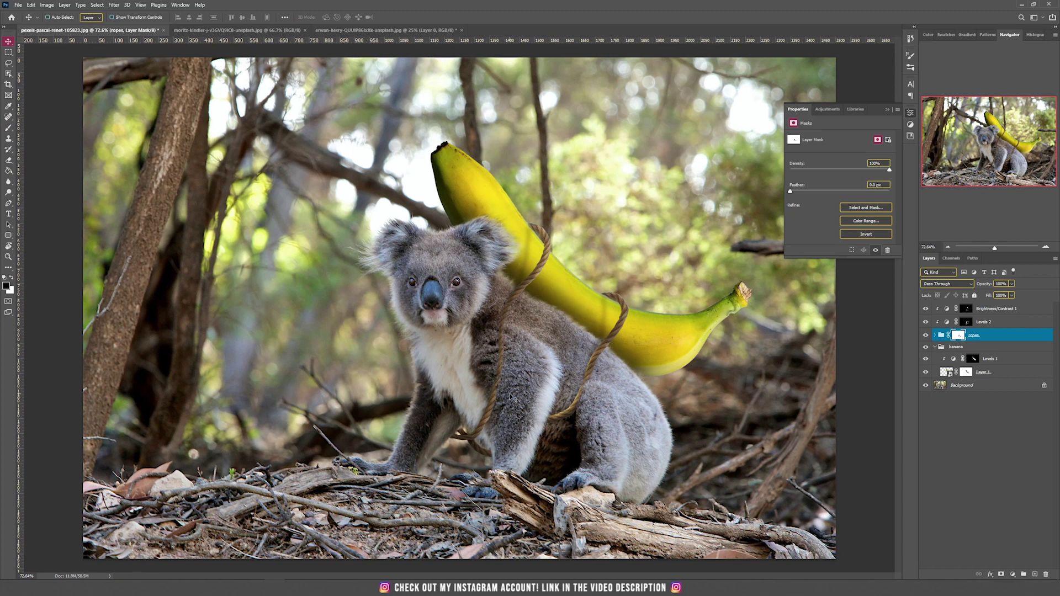
scroll(512, 393, down, 1)
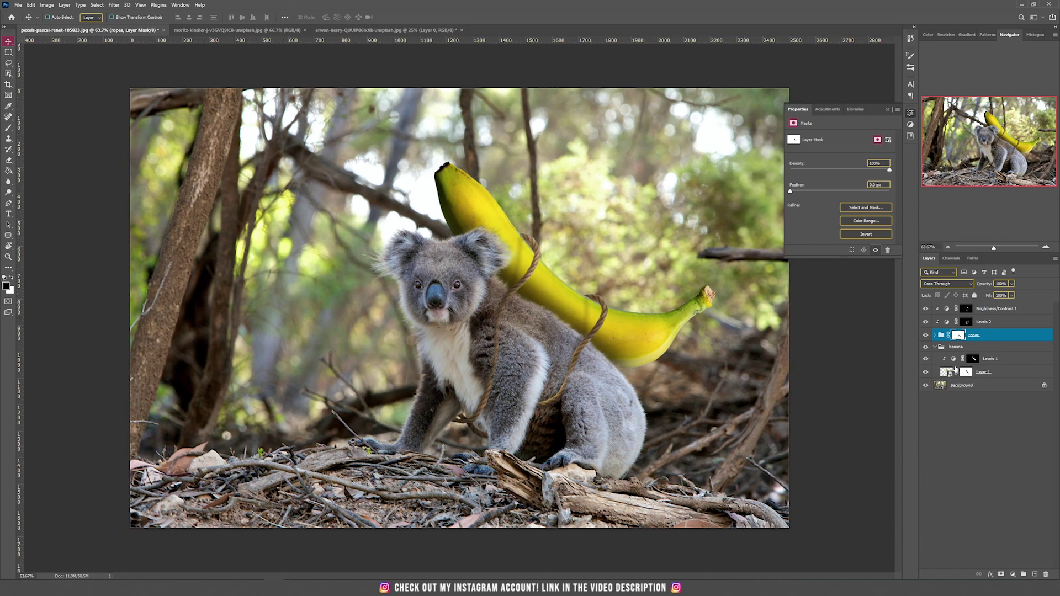
Step: Add a Soft Light layer filled with neutral gray above Levels 1 in the banana group and clip it to the banana
click(1003, 361)
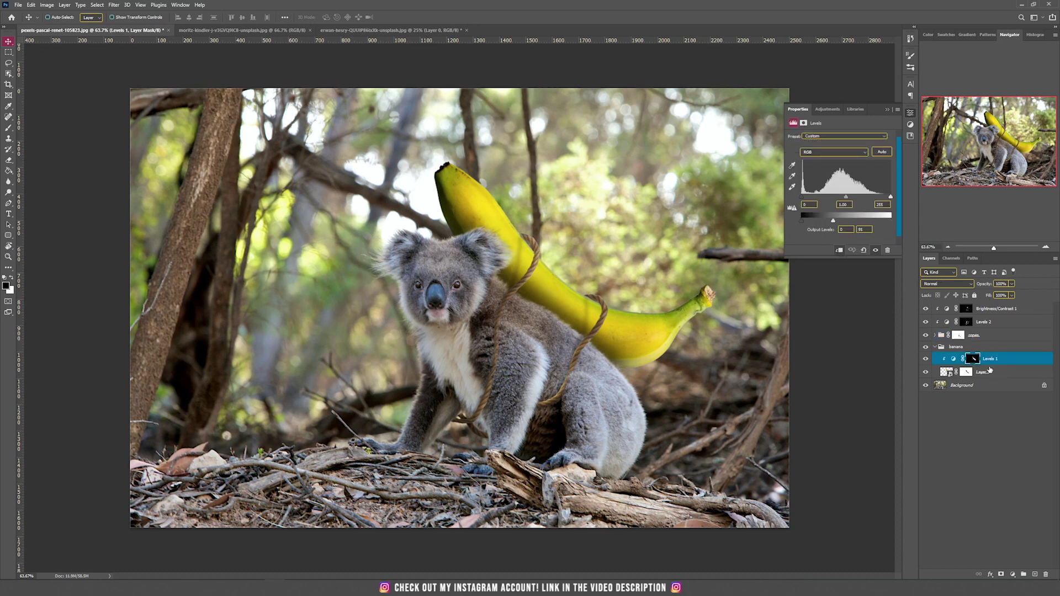
click(65, 5)
mouse_move(77, 15)
click(165, 15)
click(499, 210)
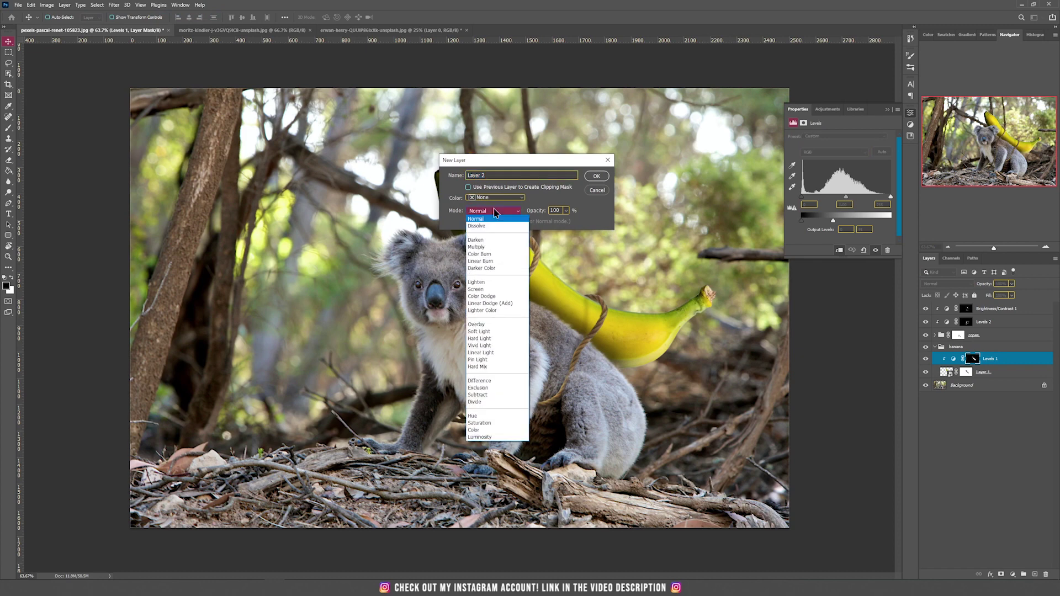
click(493, 302)
click(500, 222)
click(598, 177)
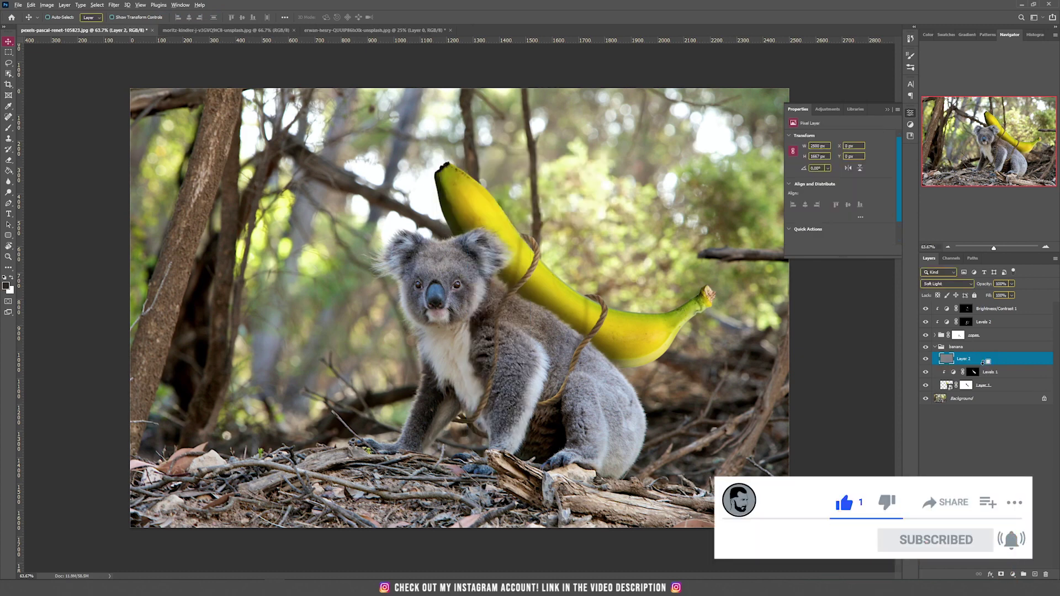
alt+click(982, 362)
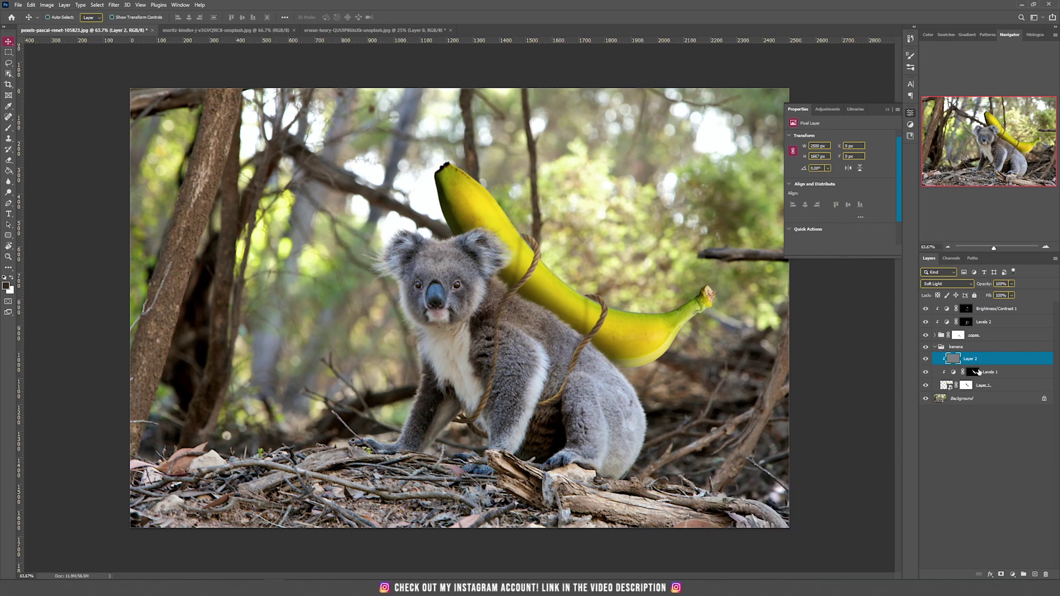
Step: Set up a soft round black brush with 10% flow for shading the banana
scroll(579, 329, up, 5)
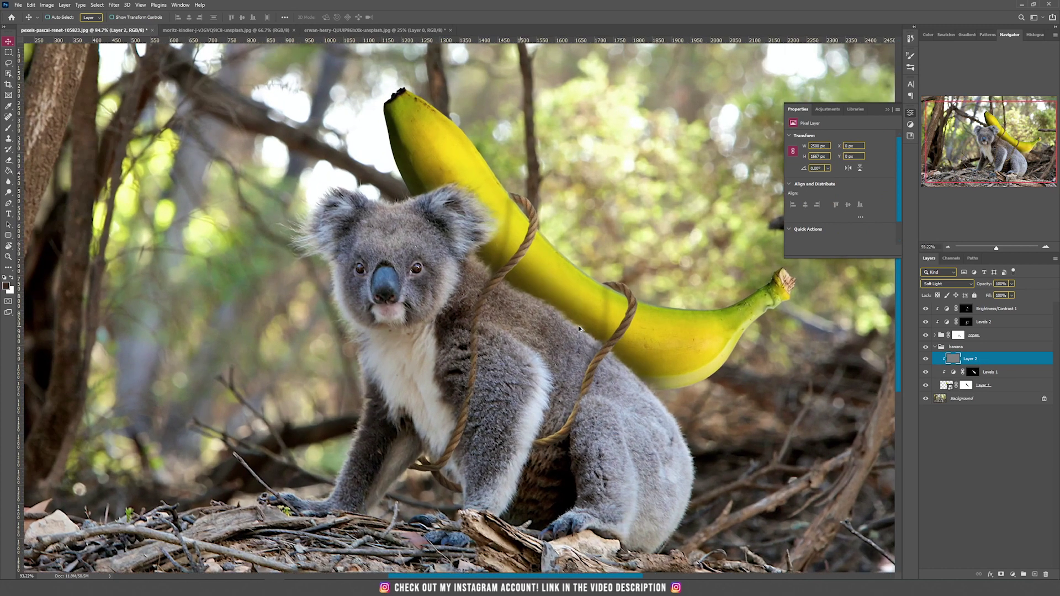
key(b)
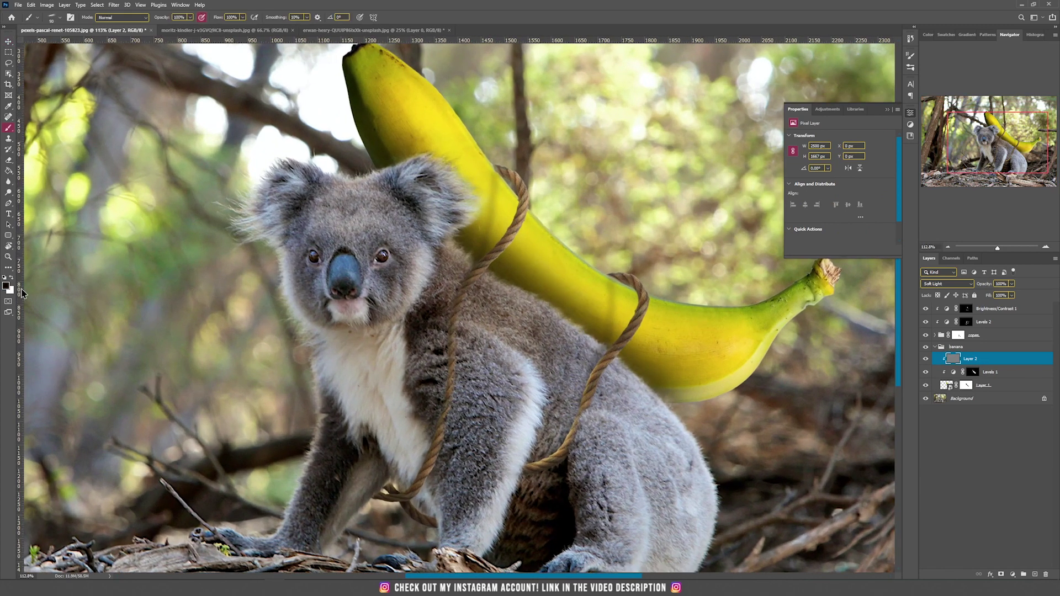
right_click(371, 281)
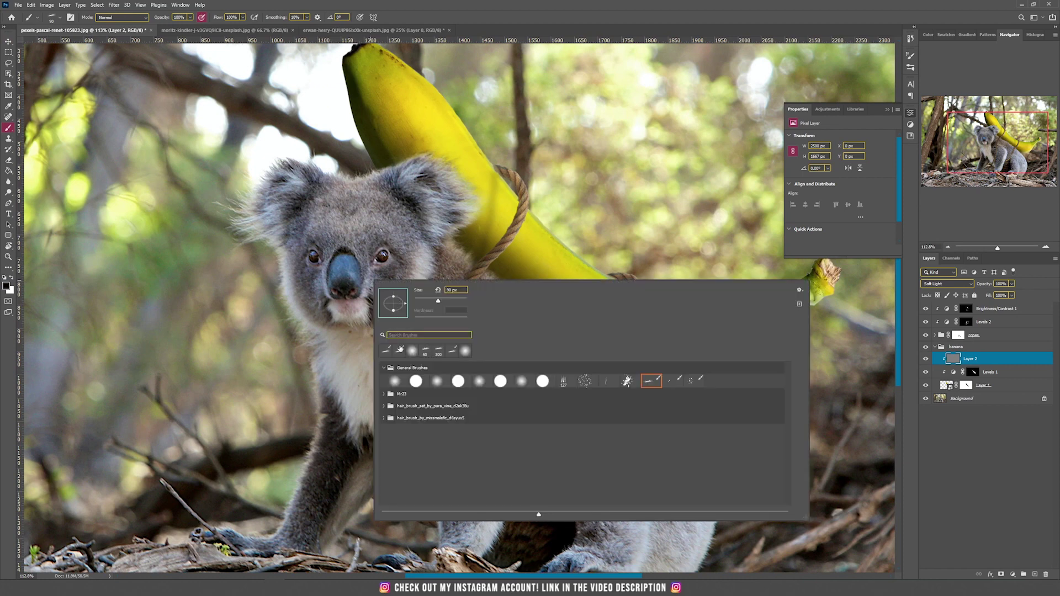
click(411, 353)
click(586, 4)
click(243, 17)
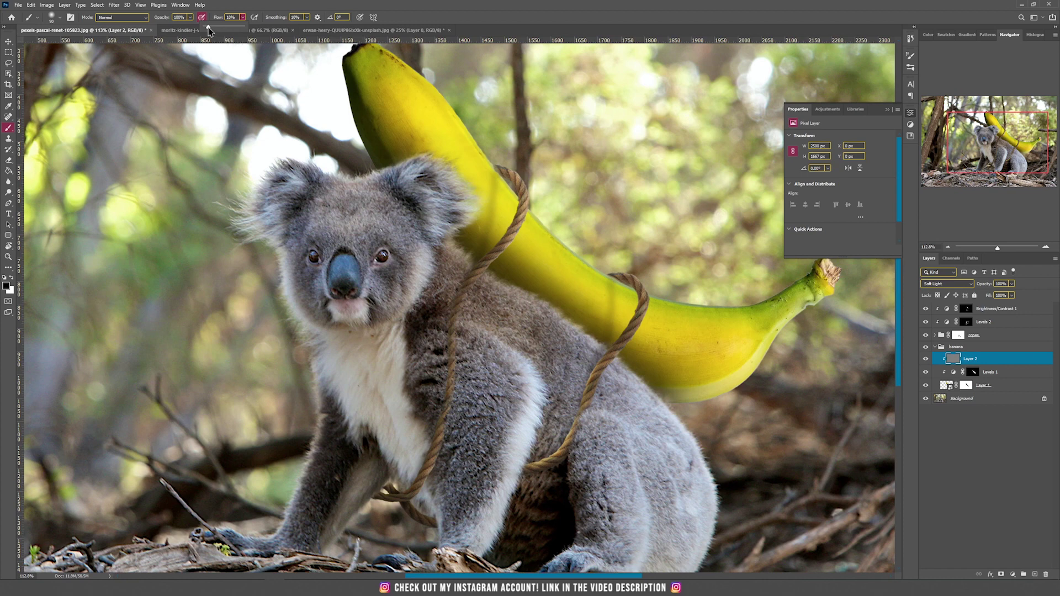
Step: Enlarge the brush and paint shadows along the banana's dark upper end, its underside against the koala, and toward the stem
key(bracketright)
key(bracketright)
key(bracketright)
key(bracketright)
mouse_move(345, 82)
mouse_down()
mouse_move(372, 140)
mouse_move(353, 77)
mouse_move(373, 131)
mouse_up()
mouse_move(447, 226)
mouse_down()
mouse_move(656, 399)
mouse_move(699, 408)
mouse_move(727, 400)
mouse_move(744, 385)
mouse_move(711, 393)
mouse_move(762, 367)
mouse_move(680, 407)
mouse_move(735, 372)
mouse_move(639, 404)
mouse_move(744, 391)
mouse_up()
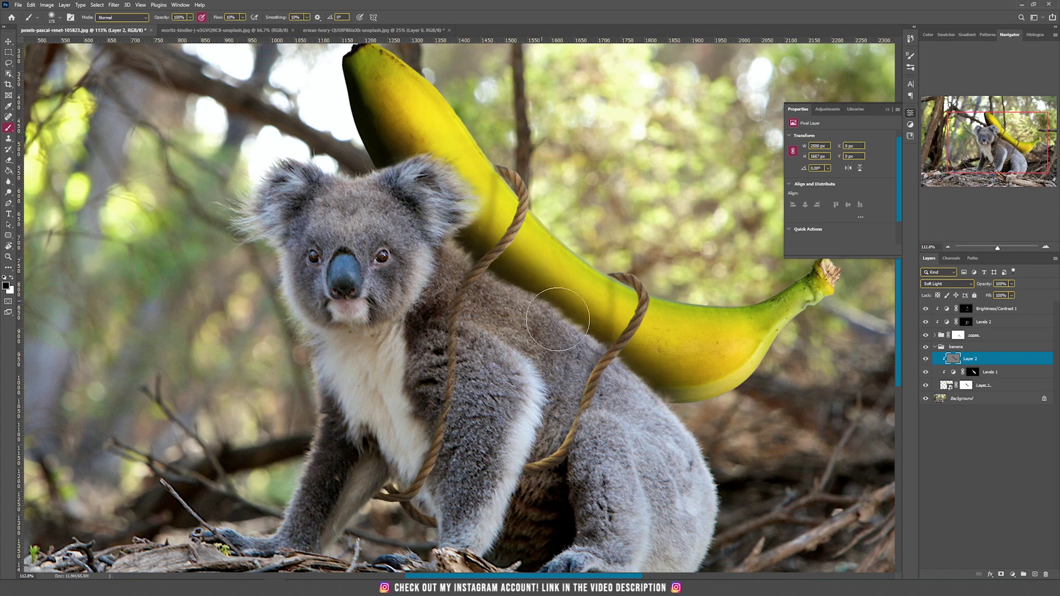
drag(764, 376, 823, 293)
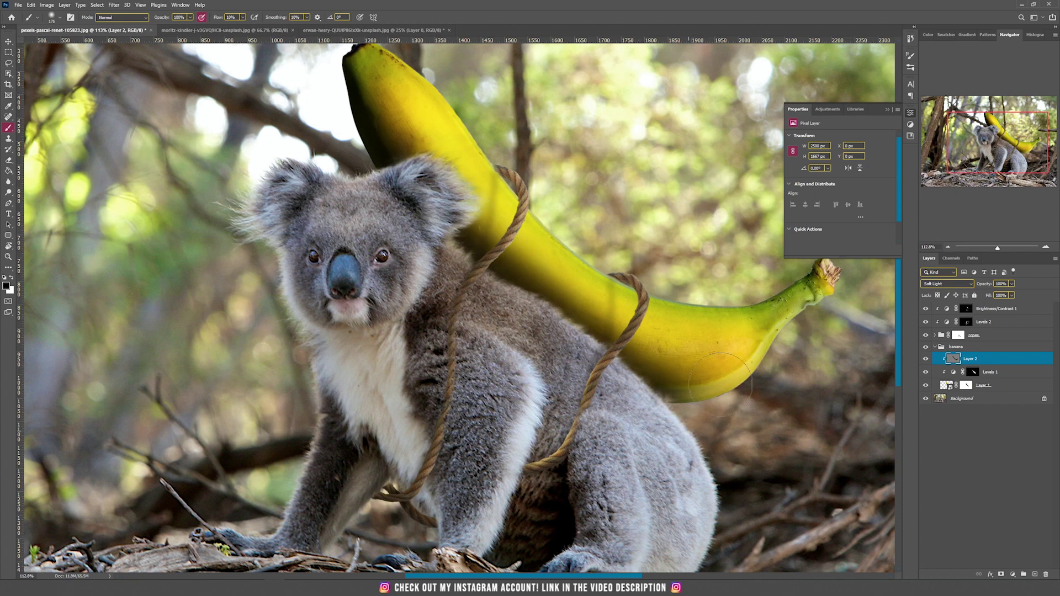
Step: Add a clipped Linear Dodge (Add) layer filled with neutral black above the banana's Soft Light shading layer
scroll(720, 381, down, 2)
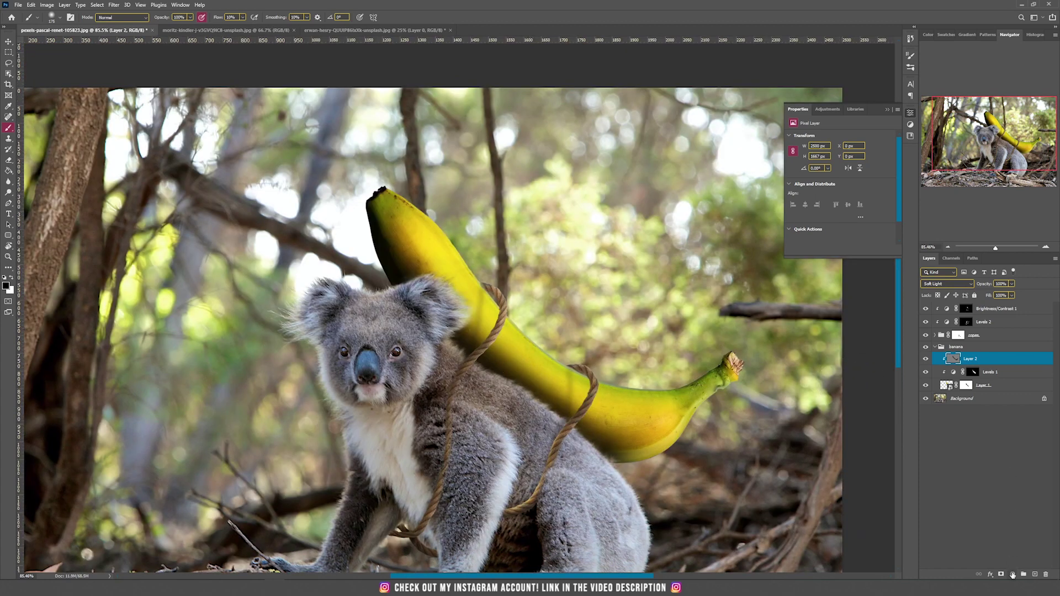
click(64, 4)
mouse_move(71, 14)
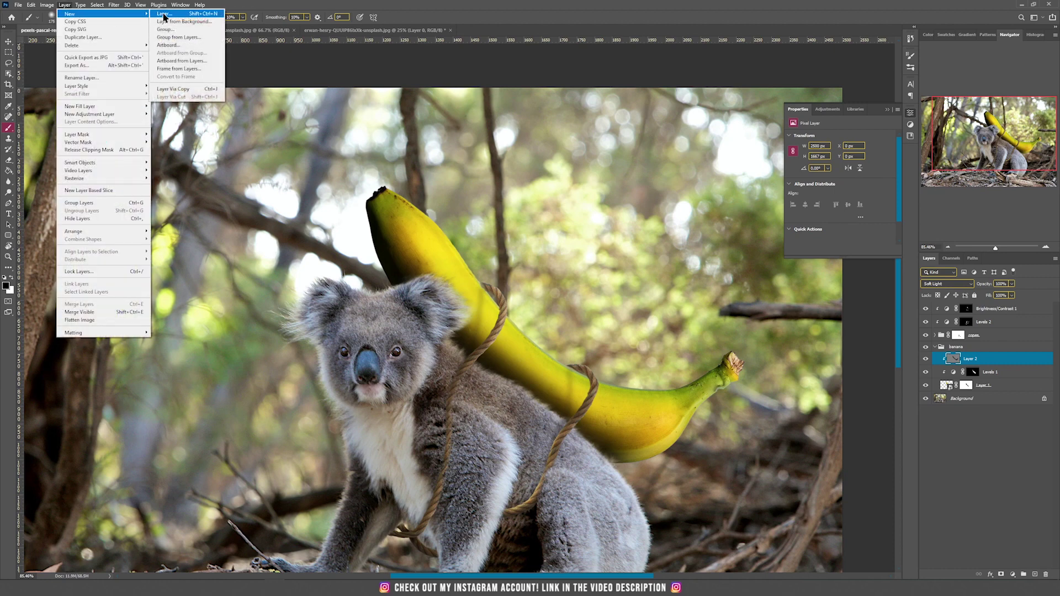
click(163, 14)
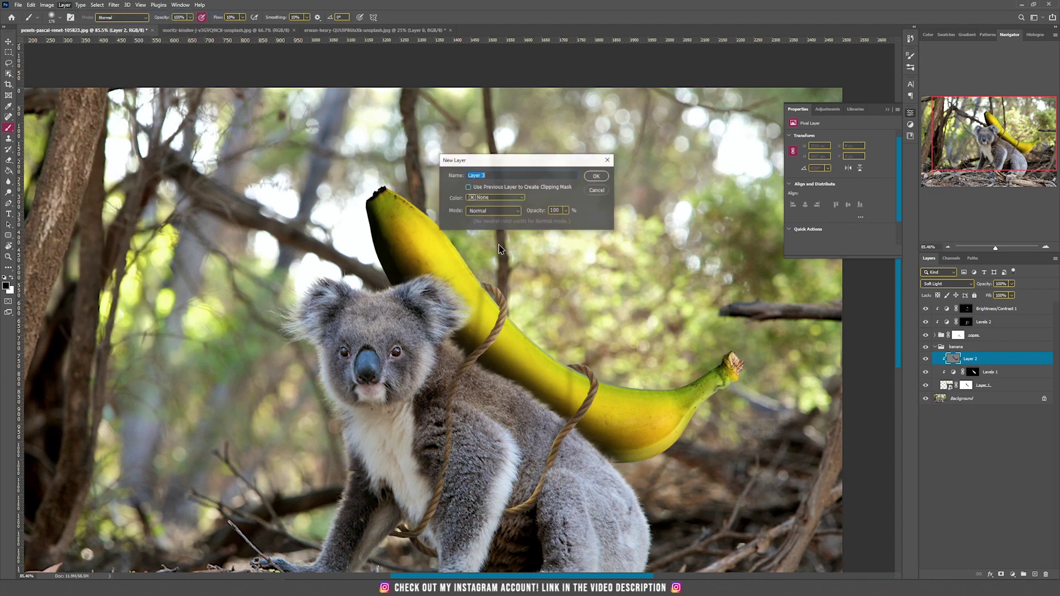
click(493, 214)
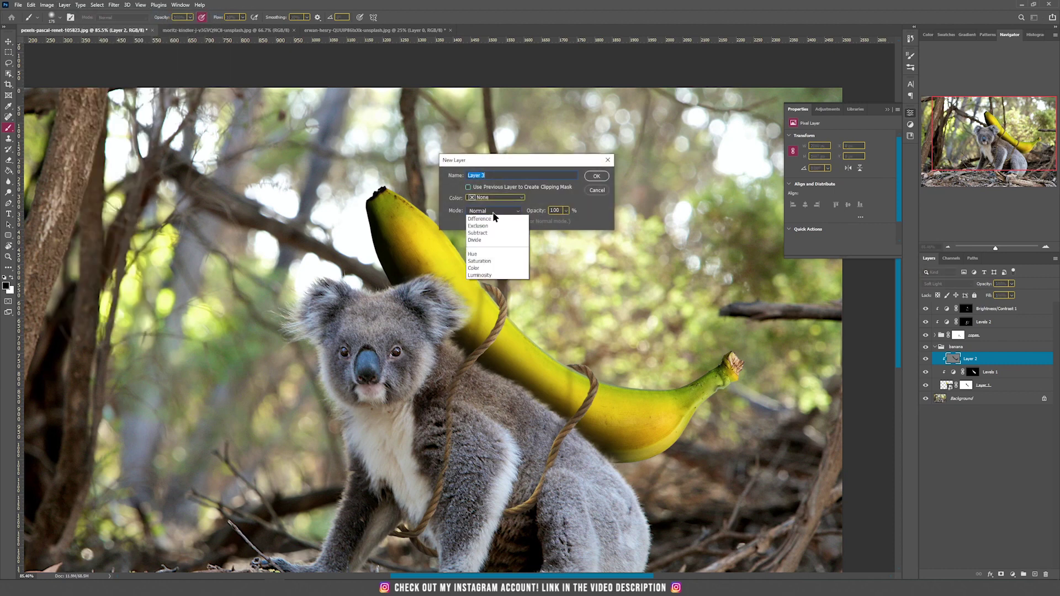
click(478, 331)
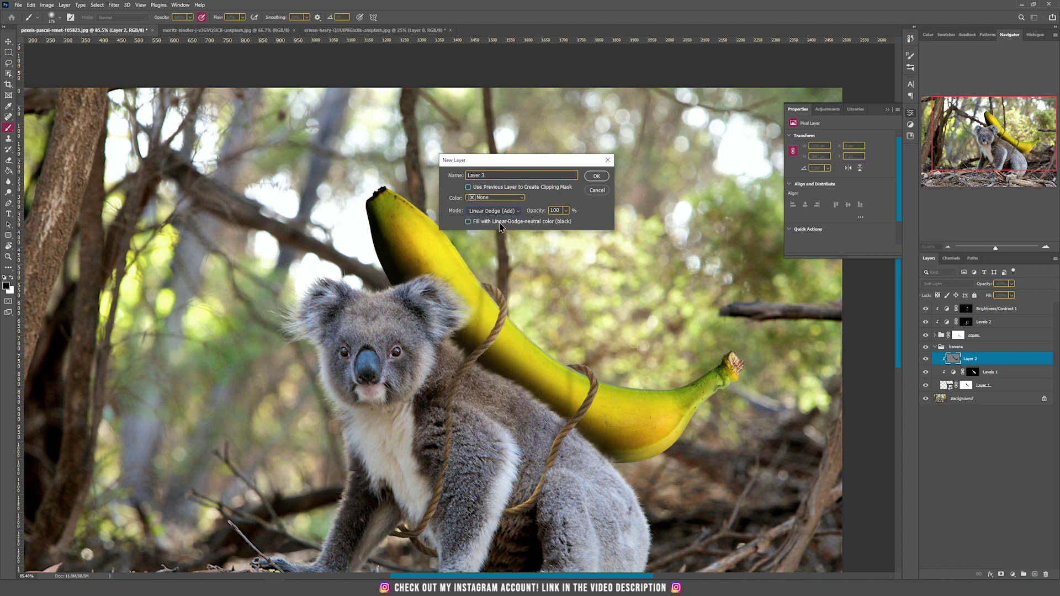
click(596, 176)
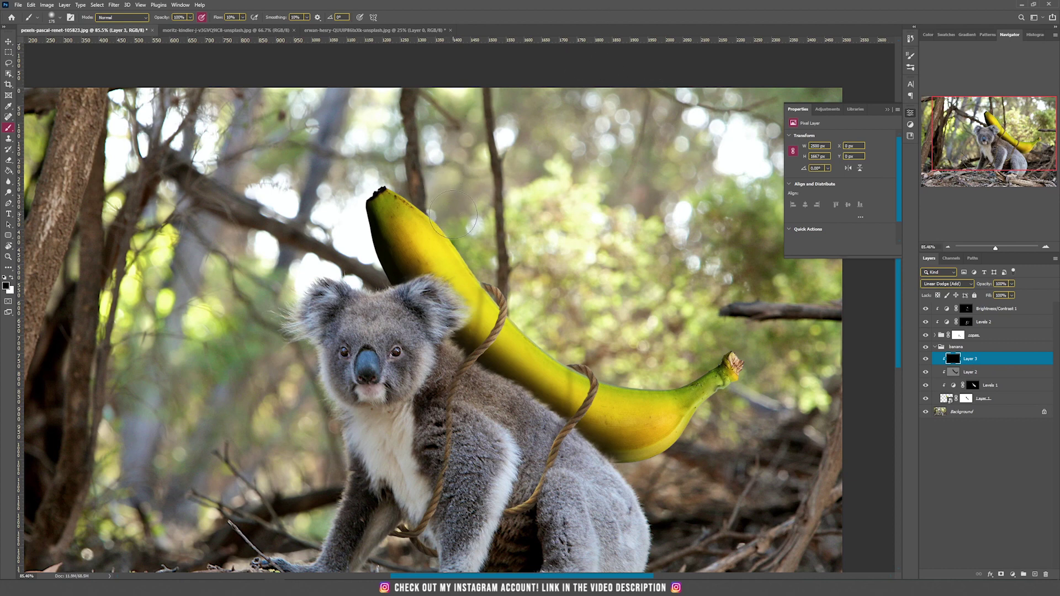
Step: Paint highlights along the banana's outer edge above the first rope, using a smaller white brush at 5% flow
click(13, 279)
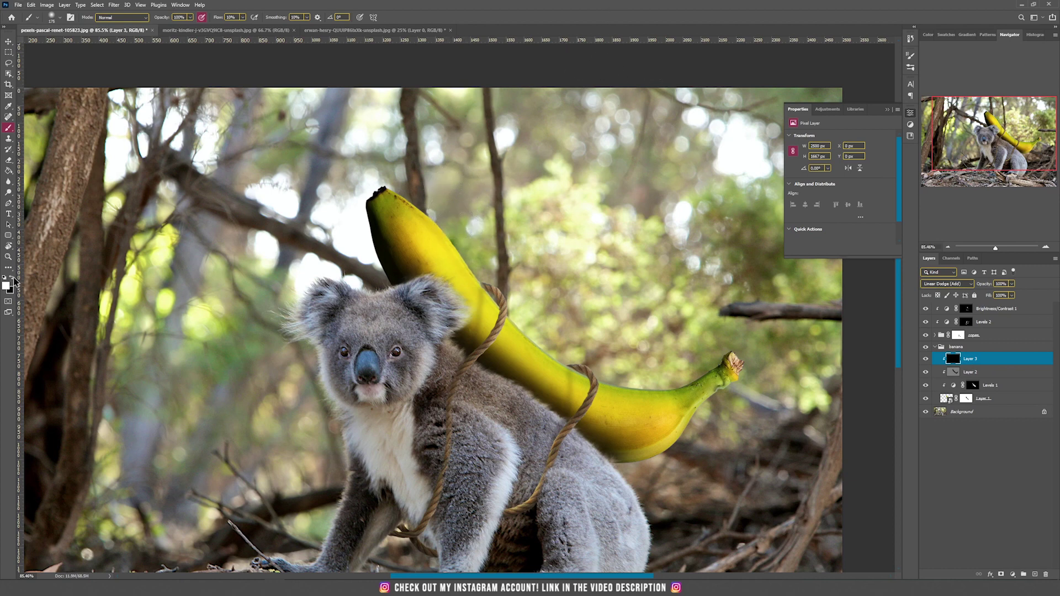
click(242, 17)
click(272, 2)
scroll(440, 236, up, 5)
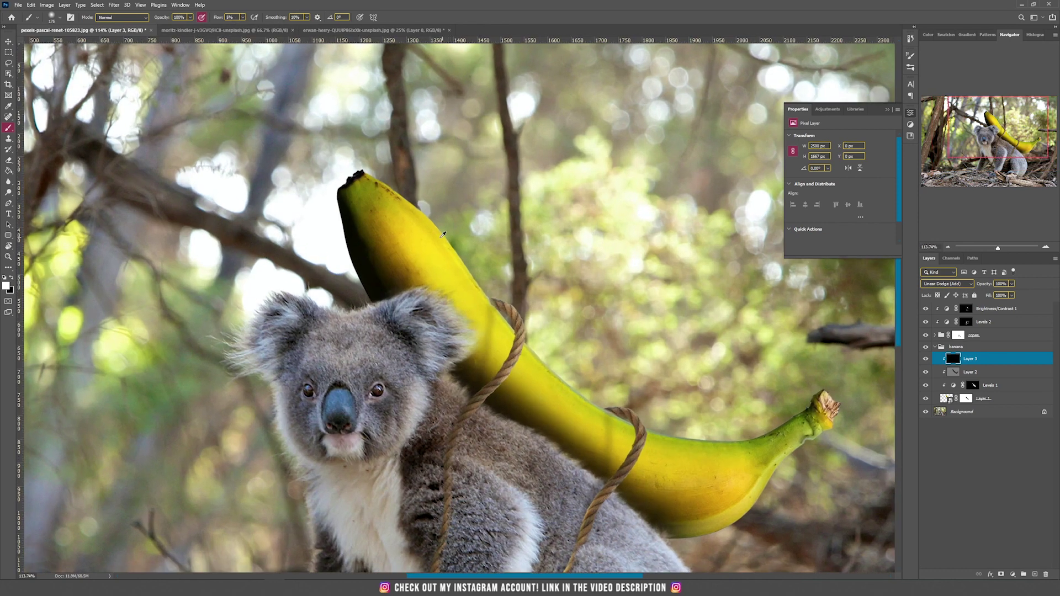
key(bracketleft)
key(bracketleft)
key(bracketleft)
key(bracketleft)
key(bracketleft)
key(bracketleft)
key(bracketleft)
key(bracketleft)
mouse_move(379, 175)
mouse_down()
mouse_move(358, 161)
mouse_move(436, 221)
mouse_move(496, 296)
mouse_up()
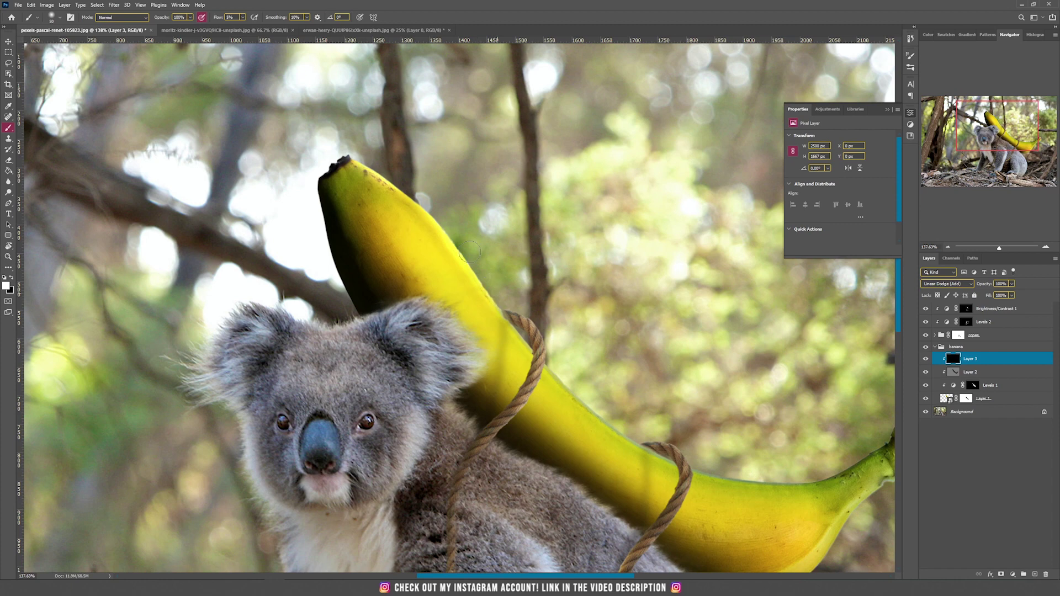
Step: Paint finer highlights with a reduced brush along the banana's outer edge between the ropes and toward the stem
key(bracketleft)
key(bracketleft)
key(bracketleft)
key(bracketleft)
key(bracketleft)
drag(388, 182, 346, 156)
key(ctrl+z)
drag(549, 372, 629, 441)
mouse_move(833, 470)
mouse_down()
mouse_move(671, 443)
mouse_move(732, 407)
mouse_move(724, 441)
mouse_move(713, 426)
mouse_up()
Step: Readjust the brush size and paint the remaining highlights along the length of the banana
key(bracketleft)
key(bracketleft)
key(bracketleft)
key(bracketleft)
key(bracketleft)
key(bracketleft)
key(bracketright)
key(bracketright)
key(bracketright)
mouse_move(326, 264)
mouse_down()
mouse_move(478, 420)
mouse_move(675, 454)
mouse_move(738, 399)
mouse_up()
scroll(571, 252, down, 5)
key(v)
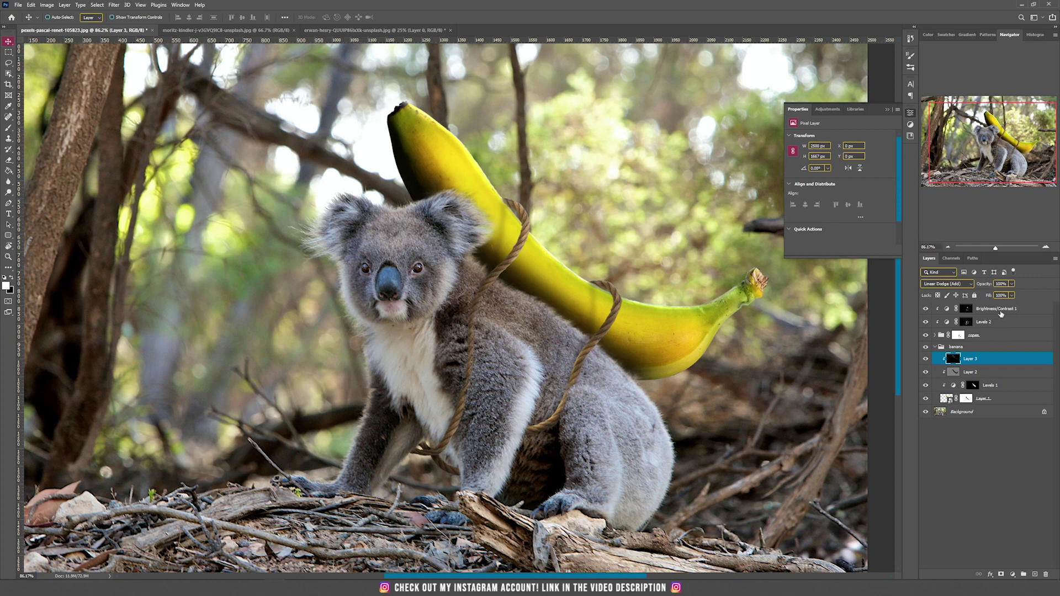
Step: Add a Soft Light layer filled with neutral gray above Brightness/Contrast 1 and clip it to the ropes group
click(1000, 314)
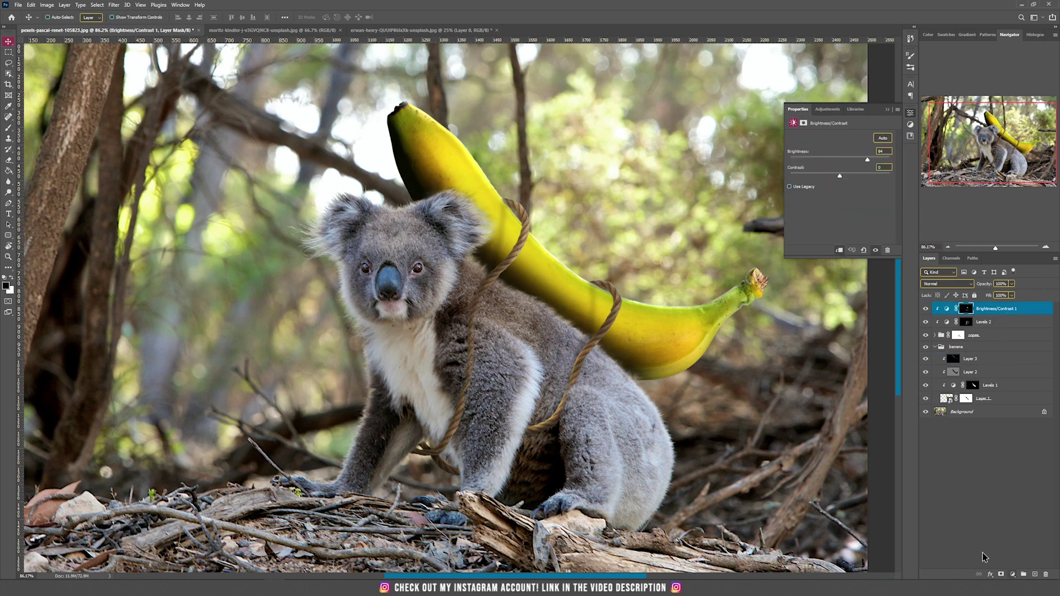
click(65, 5)
mouse_move(84, 16)
click(167, 15)
click(484, 210)
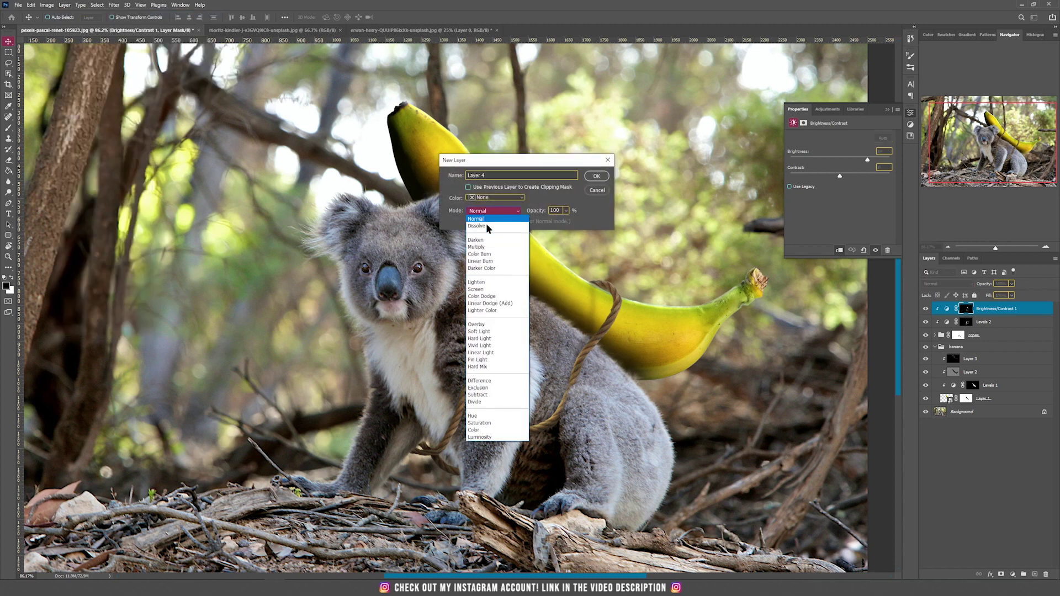
click(494, 337)
click(596, 176)
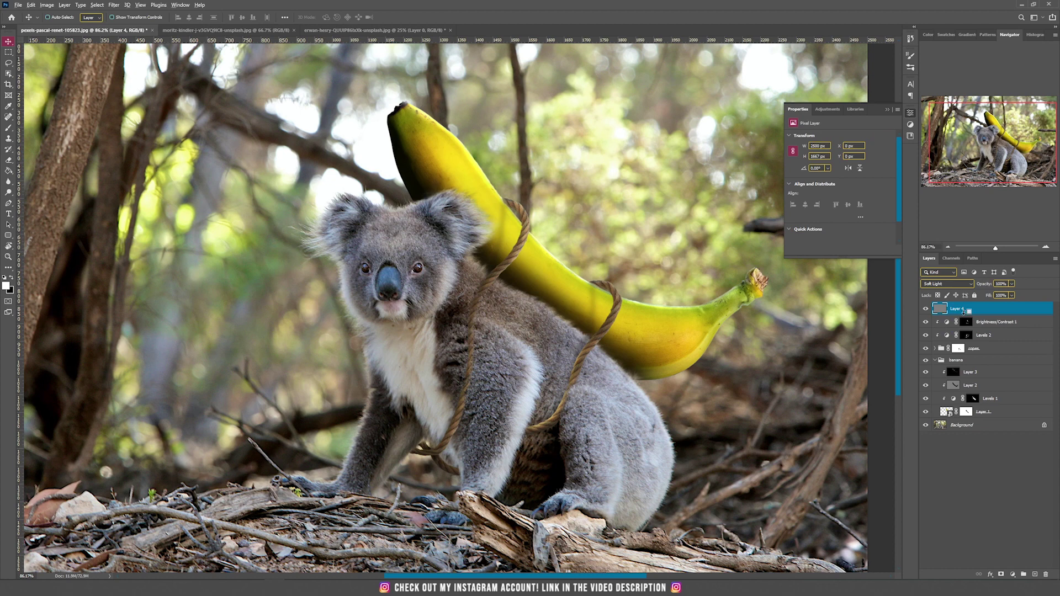
alt+click(963, 312)
Step: Paint shadows along both ropes on the gray Soft Light layer with a slightly enlarged black brush
scroll(473, 342, up, 2)
click(11, 278)
key(b)
key(])
key(])
key(])
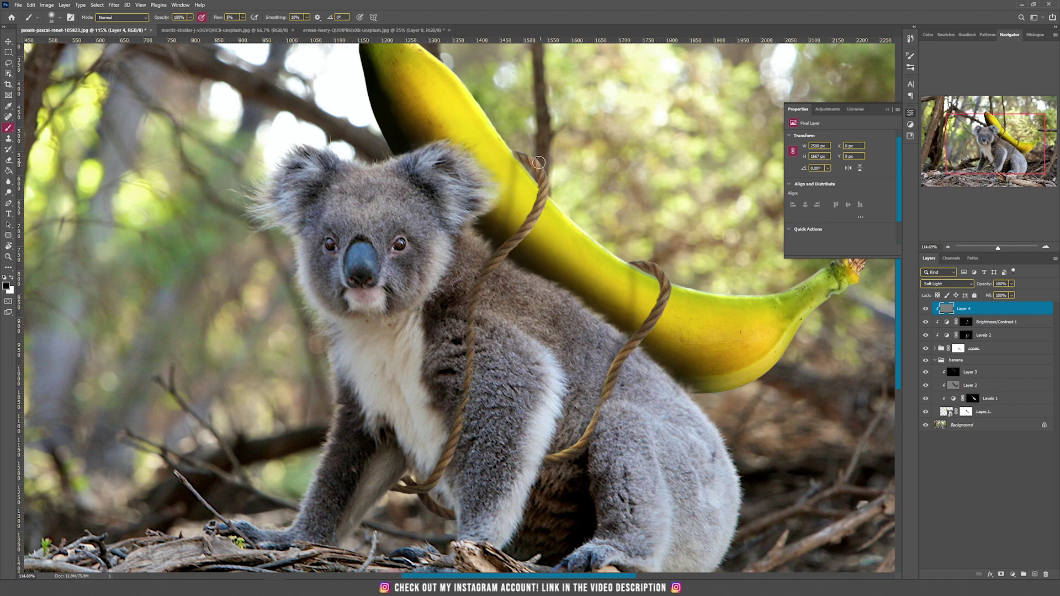
drag(537, 180, 468, 295)
drag(525, 160, 436, 469)
mouse_move(634, 264)
mouse_down()
mouse_move(649, 277)
mouse_move(583, 444)
mouse_move(548, 460)
mouse_up()
drag(426, 497, 450, 517)
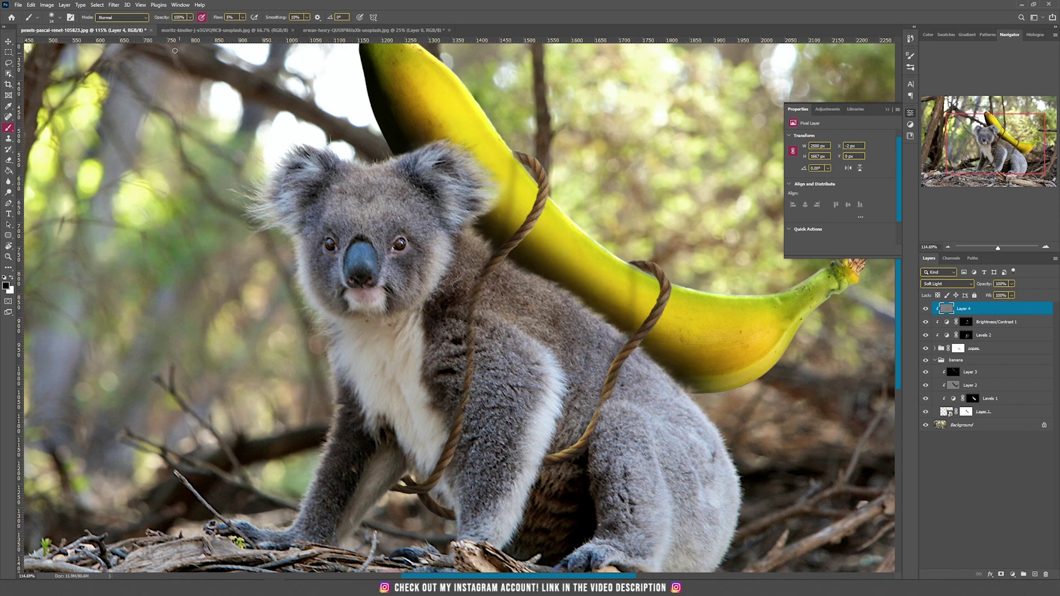
Step: Add a Linear Dodge (Add) layer filled with neutral black above the ropes' shading layer and clip it to the ropes group
click(65, 5)
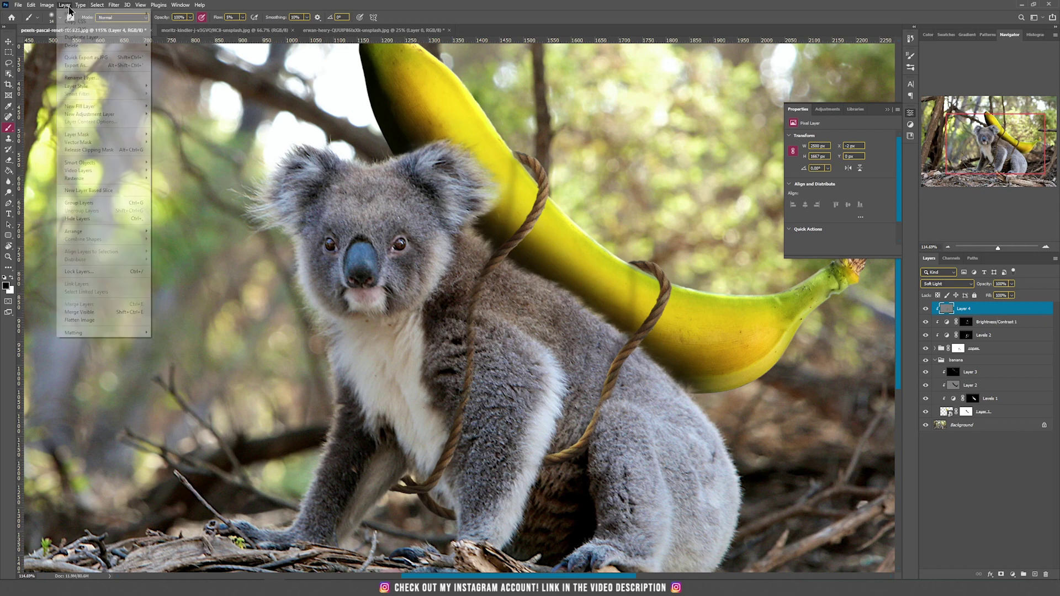
mouse_move(75, 13)
click(171, 13)
click(494, 211)
click(498, 305)
click(468, 221)
click(596, 176)
alt+click(959, 313)
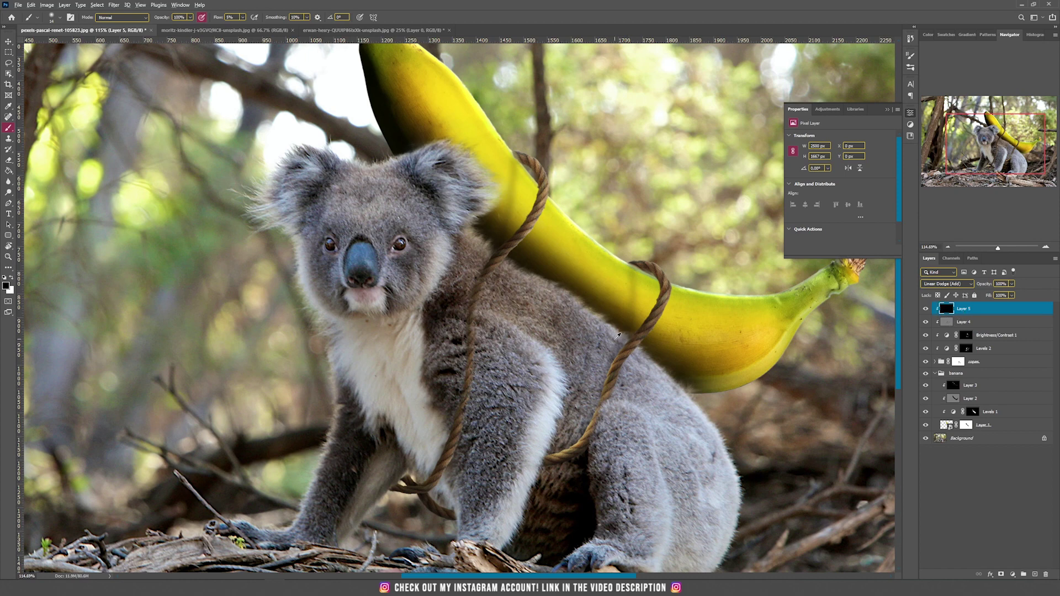
Step: Switch the brush to white and paint highlights down the front rope from the banana over the koala's shoulder
scroll(636, 343, up, 2)
click(12, 278)
scroll(515, 133, up, 4)
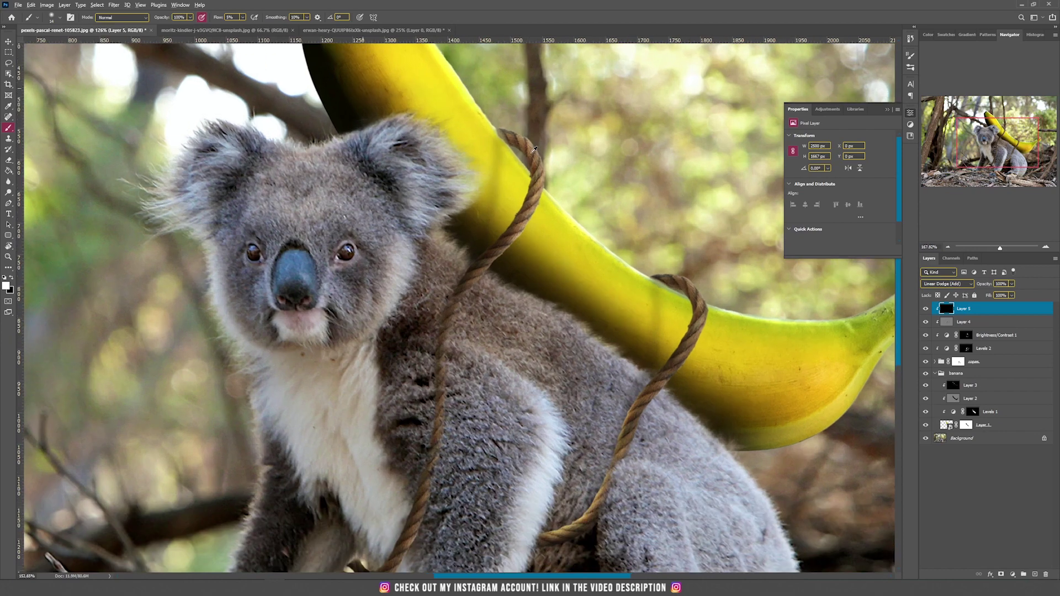
mouse_move(490, 121)
mouse_down()
mouse_move(533, 145)
mouse_move(546, 186)
mouse_move(531, 241)
mouse_move(479, 297)
mouse_up()
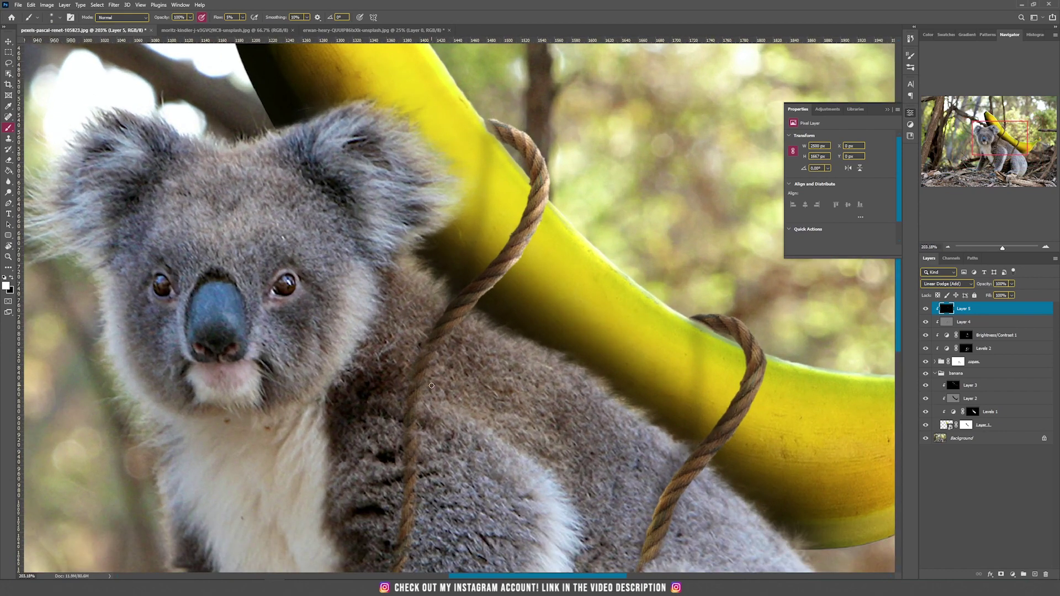
drag(442, 475, 490, 166)
drag(434, 336, 398, 421)
drag(530, 171, 348, 491)
Step: Paint white highlights along the rear rope and touch up the remaining rope sections
mouse_move(563, 334)
mouse_down()
mouse_move(609, 345)
mouse_move(627, 404)
mouse_move(635, 299)
mouse_up()
drag(584, 375, 536, 480)
drag(536, 480, 584, 378)
mouse_move(584, 381)
mouse_down()
mouse_move(549, 445)
mouse_move(491, 473)
mouse_move(581, 378)
mouse_move(643, 266)
mouse_up()
drag(601, 166, 661, 371)
mouse_move(537, 252)
mouse_down()
mouse_move(548, 214)
mouse_move(501, 144)
mouse_up()
scroll(547, 272, down, 13)
key(v)
scroll(513, 349, up, 3)
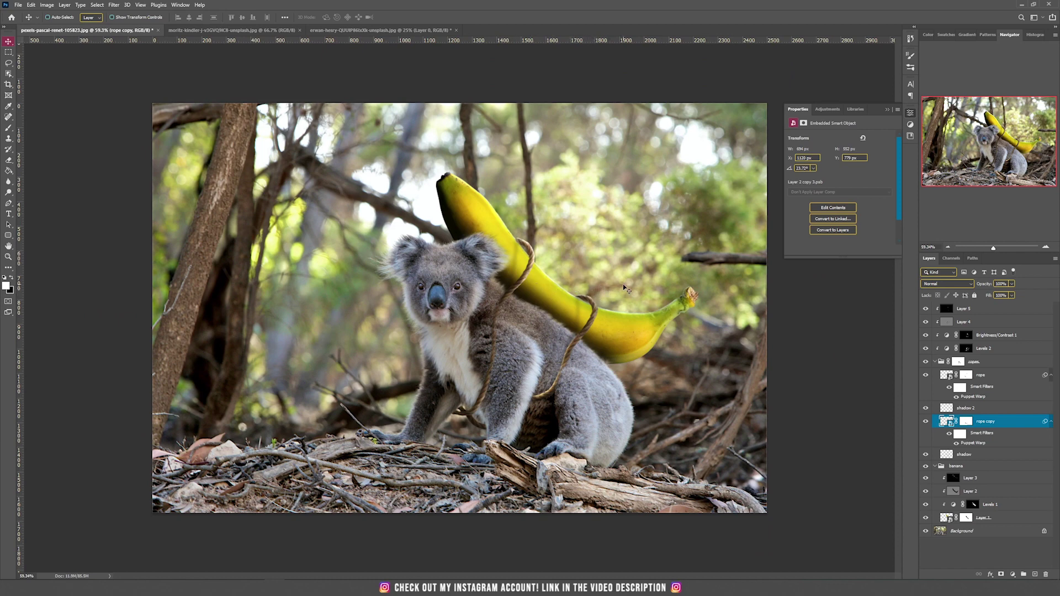
Step: Crop the image to 4:5 with the koala and whole banana in frame, and stamp all visible layers into one top layer
click(963, 309)
key(c)
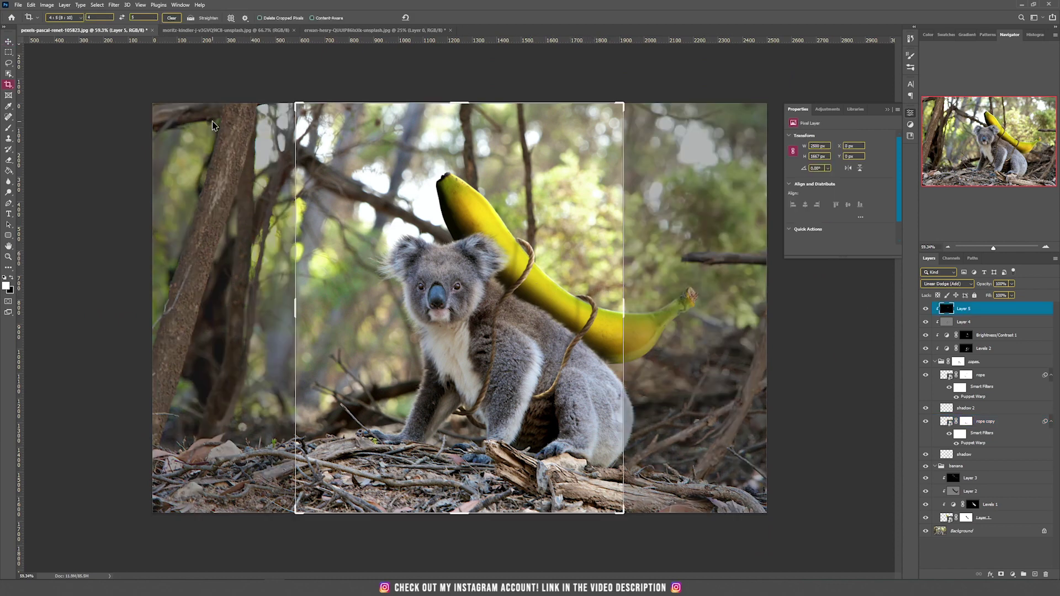
click(66, 18)
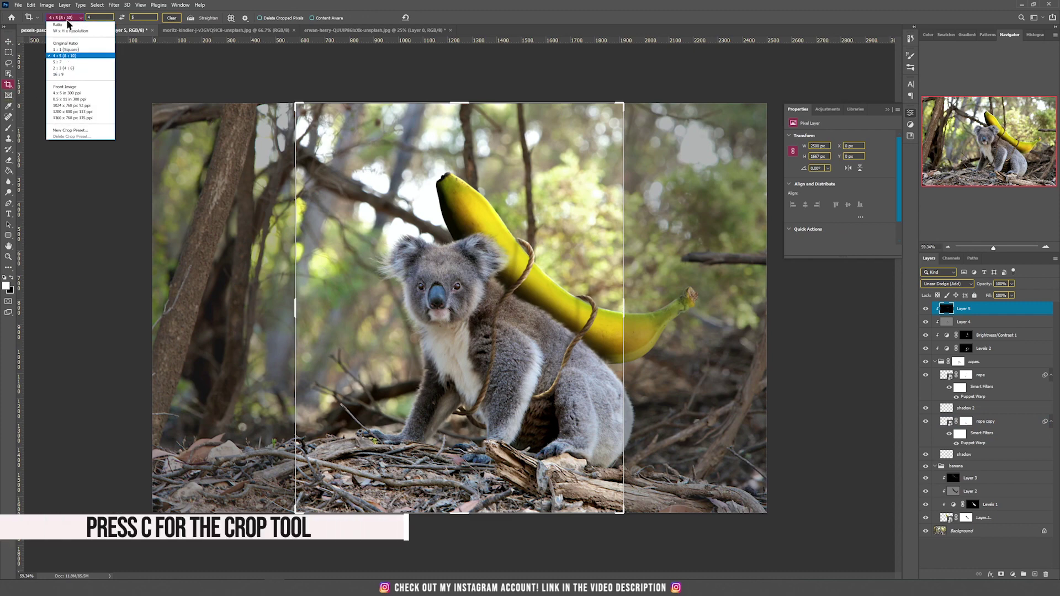
click(78, 56)
drag(504, 203, 437, 201)
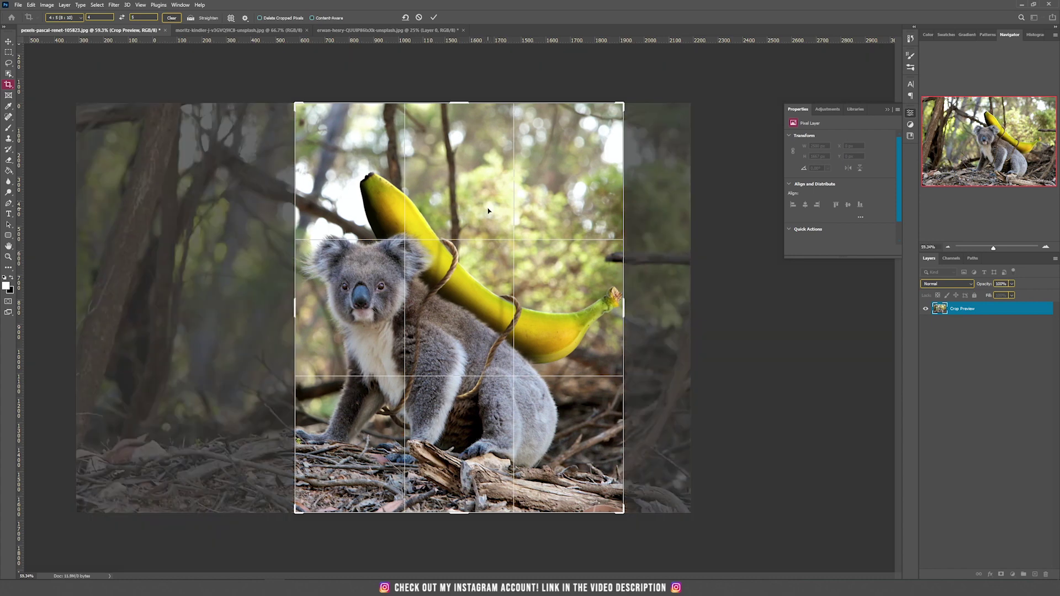
key(Return)
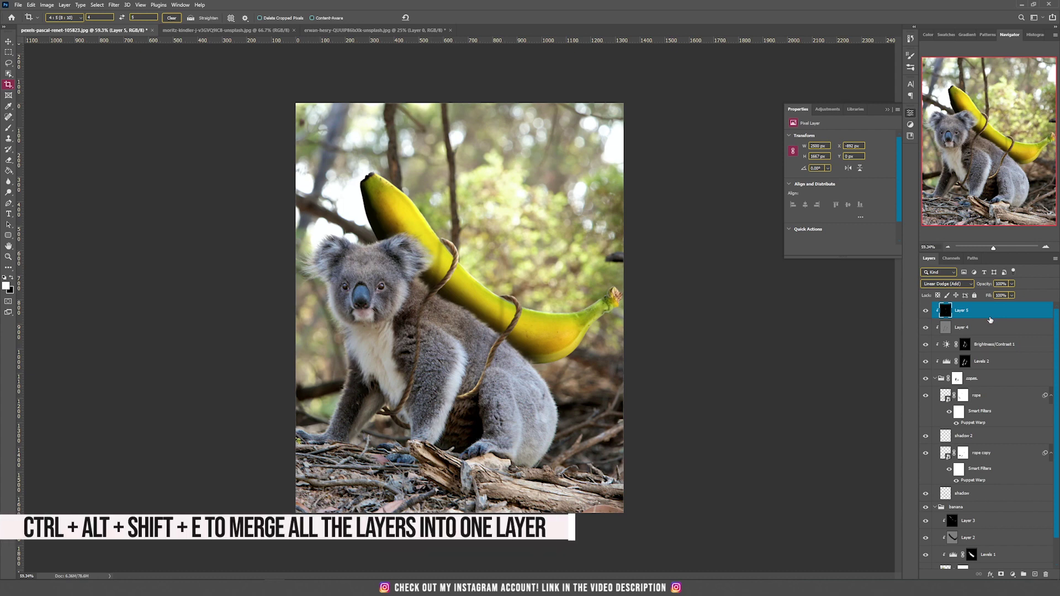
key(ctrl+alt+shift+e)
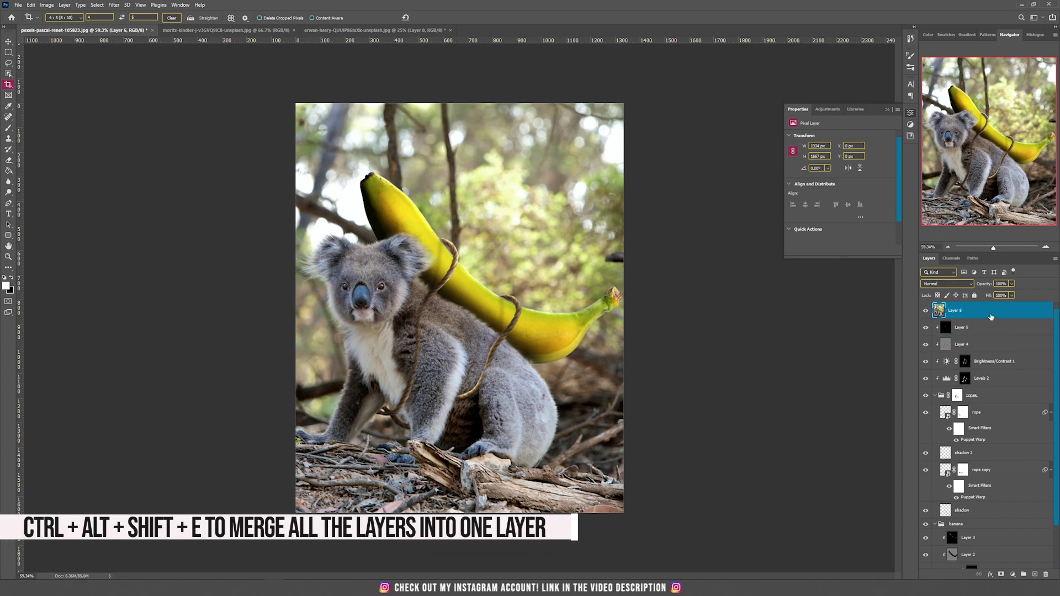
Step: Convert the merged top layer to a smart object
key(v)
mouse_move(438, 261)
mouse_down()
mouse_move(491, 237)
mouse_move(595, 268)
mouse_move(431, 256)
mouse_up()
right_click(1006, 315)
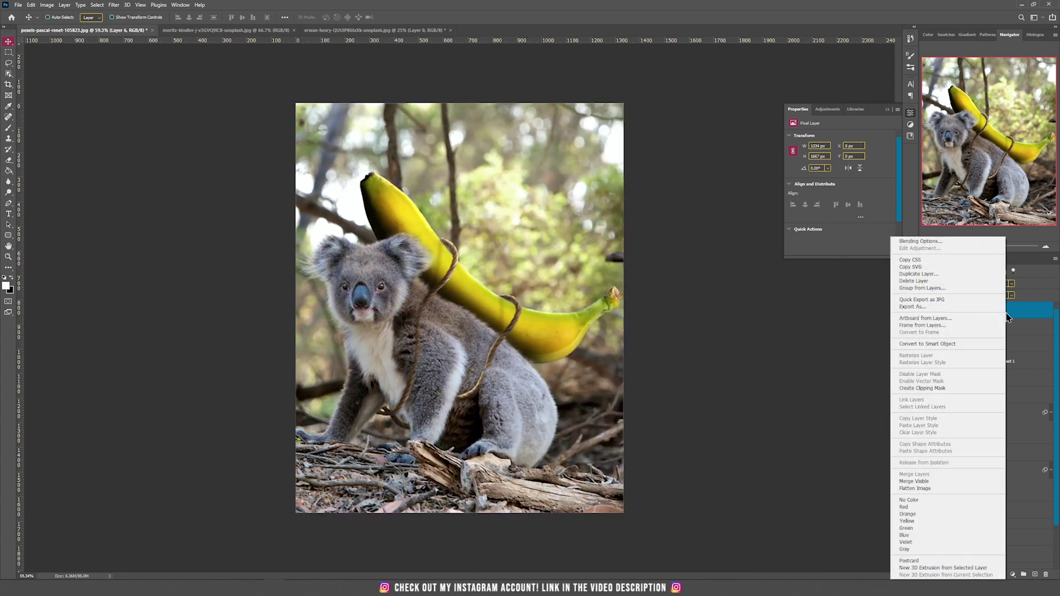
click(933, 344)
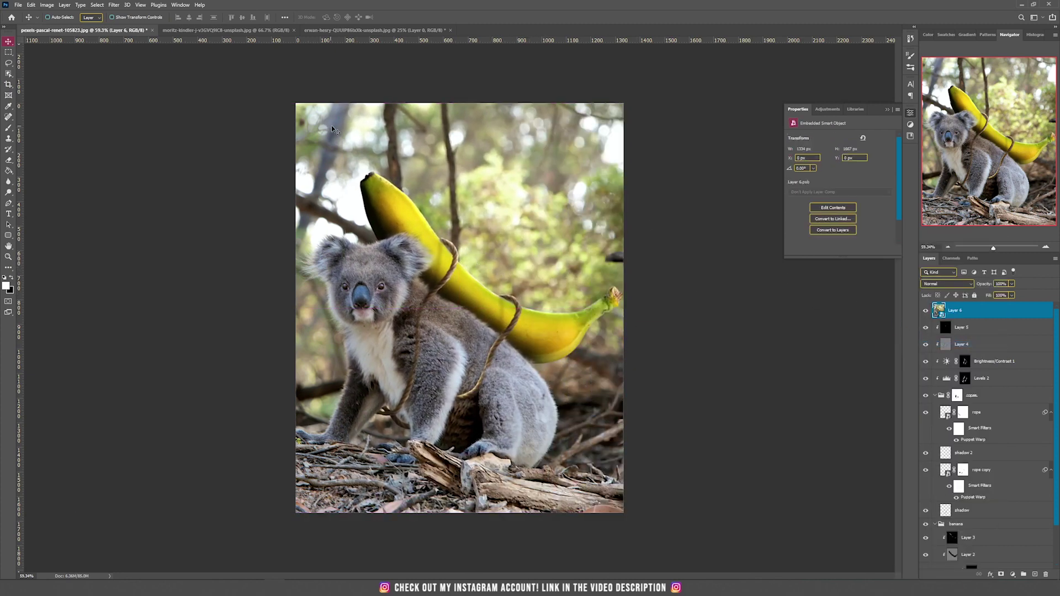
Step: Open the Camera Raw filter on the merged smart object and review the Basic tone and presence settings
click(114, 5)
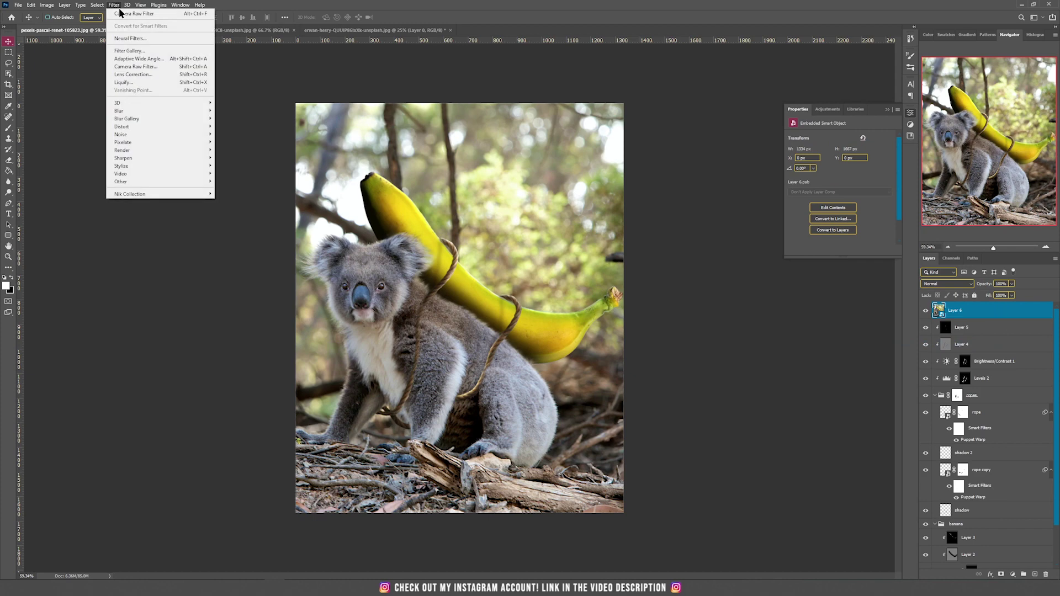
click(149, 67)
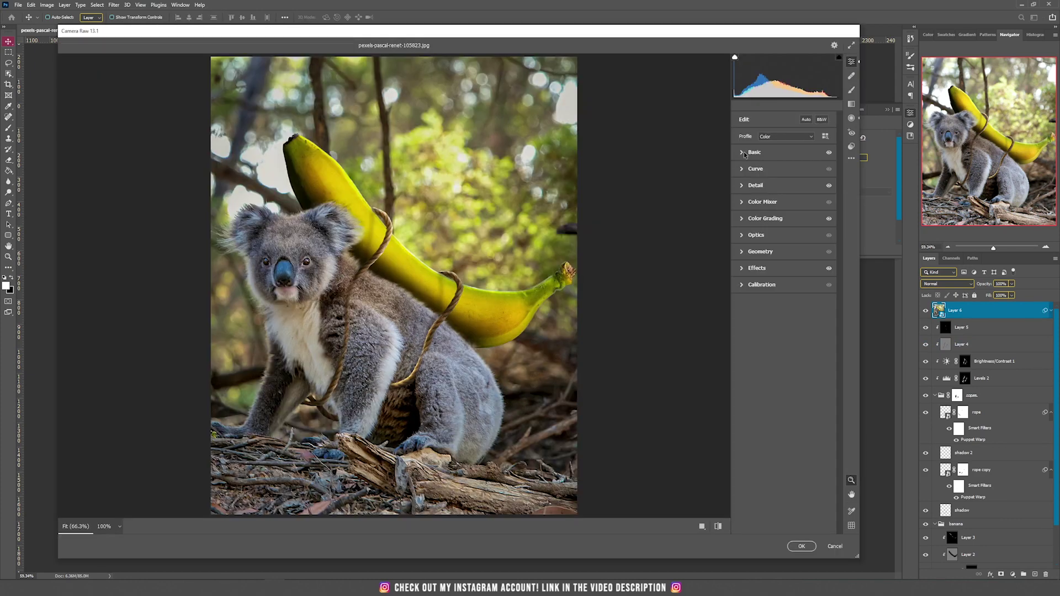
click(744, 153)
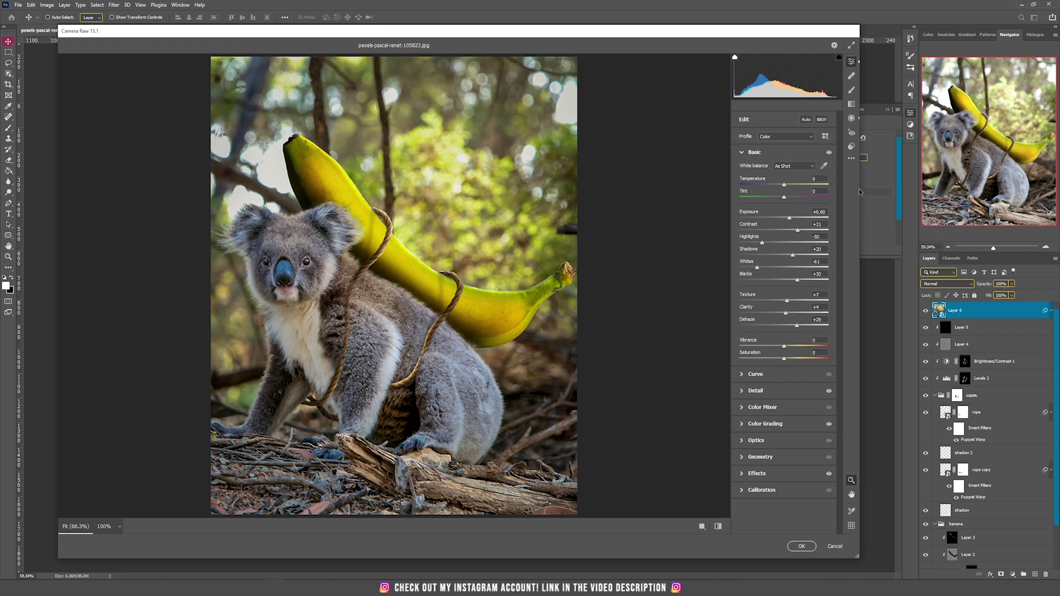
click(742, 153)
click(742, 152)
click(742, 152)
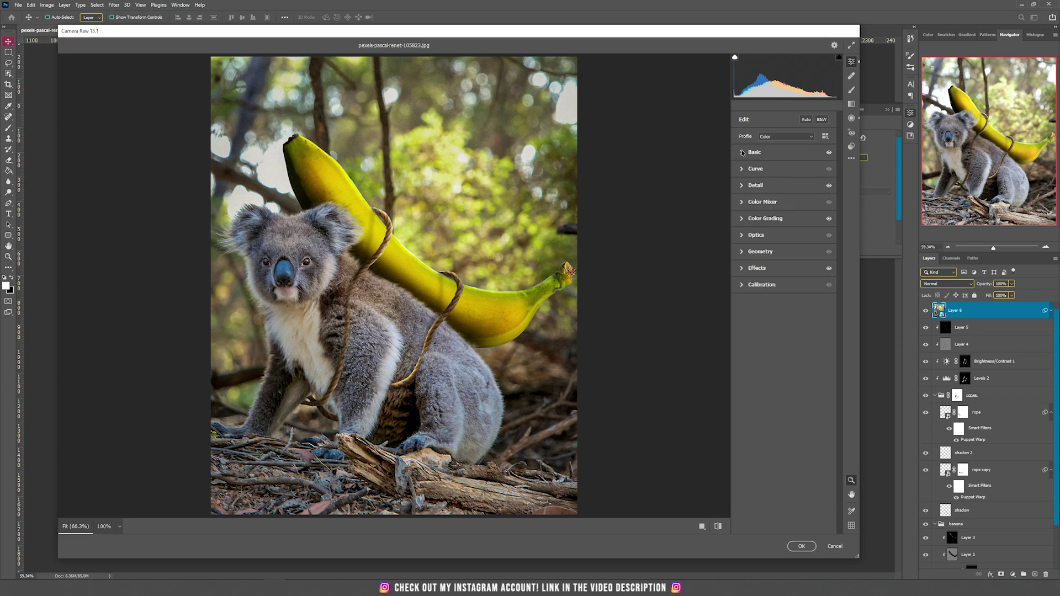
Step: Review the Detail, Color Grading and Effects settings, and inspect the grain on the banana at 100% zoom
click(742, 185)
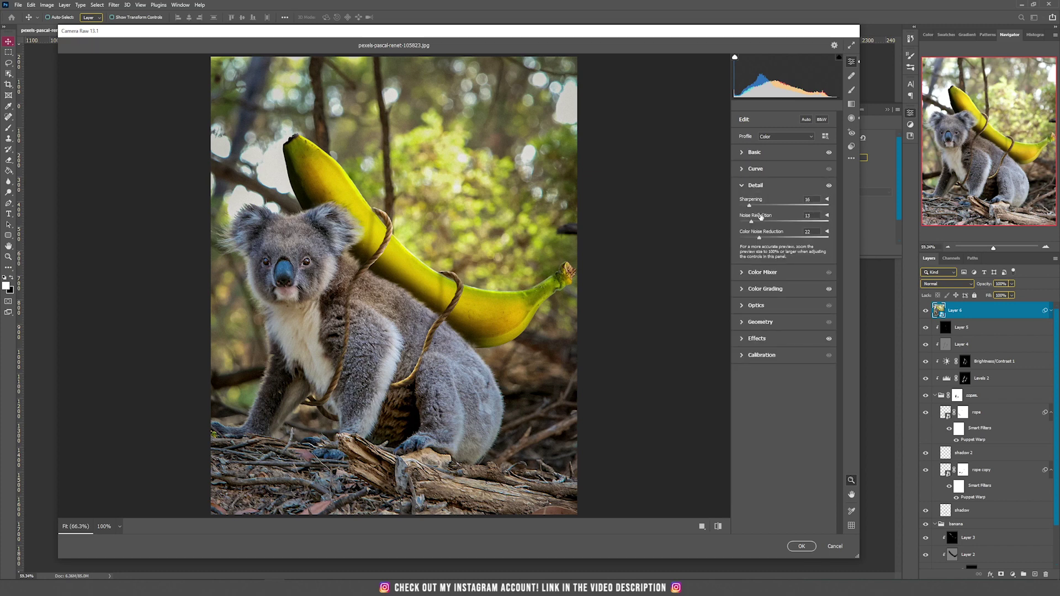
click(765, 289)
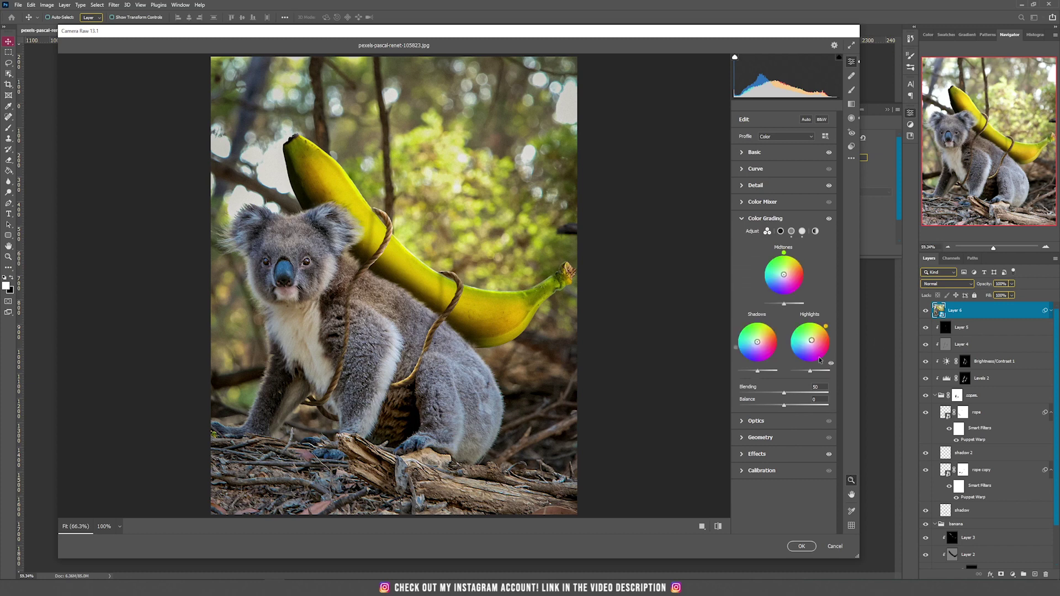
click(742, 219)
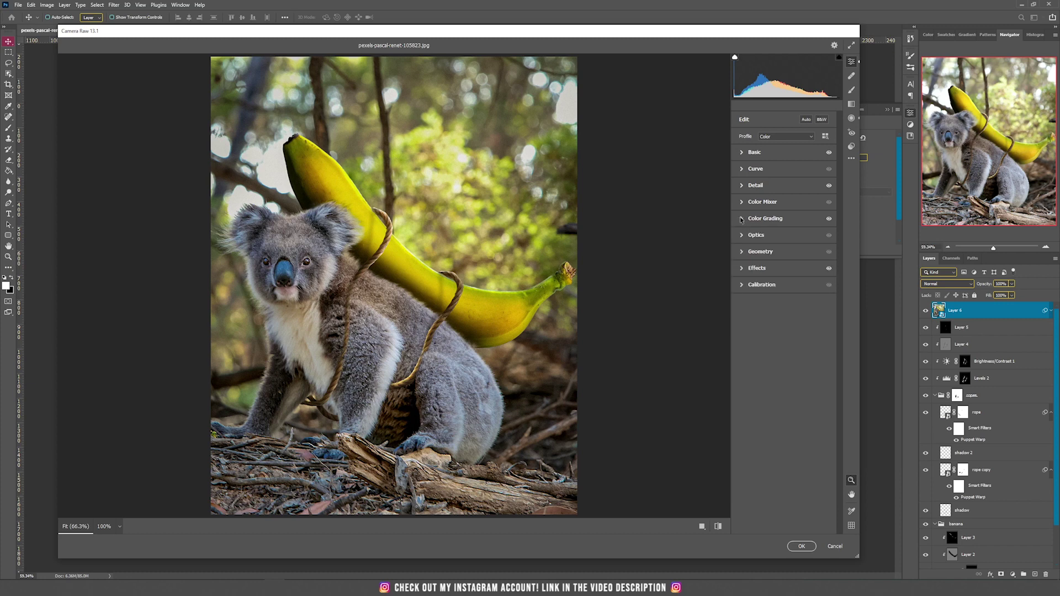
click(742, 268)
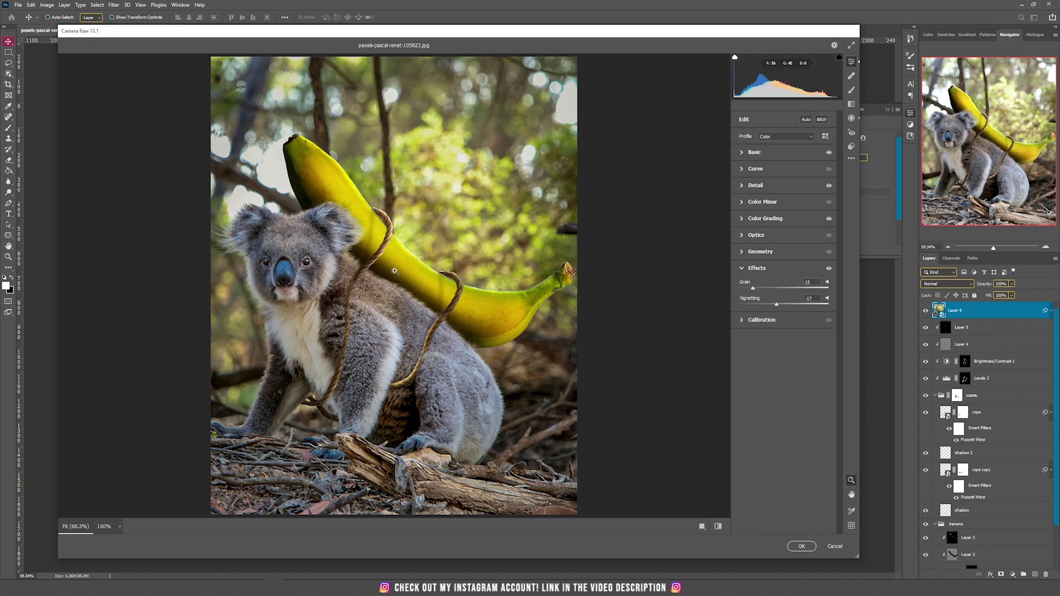
click(383, 267)
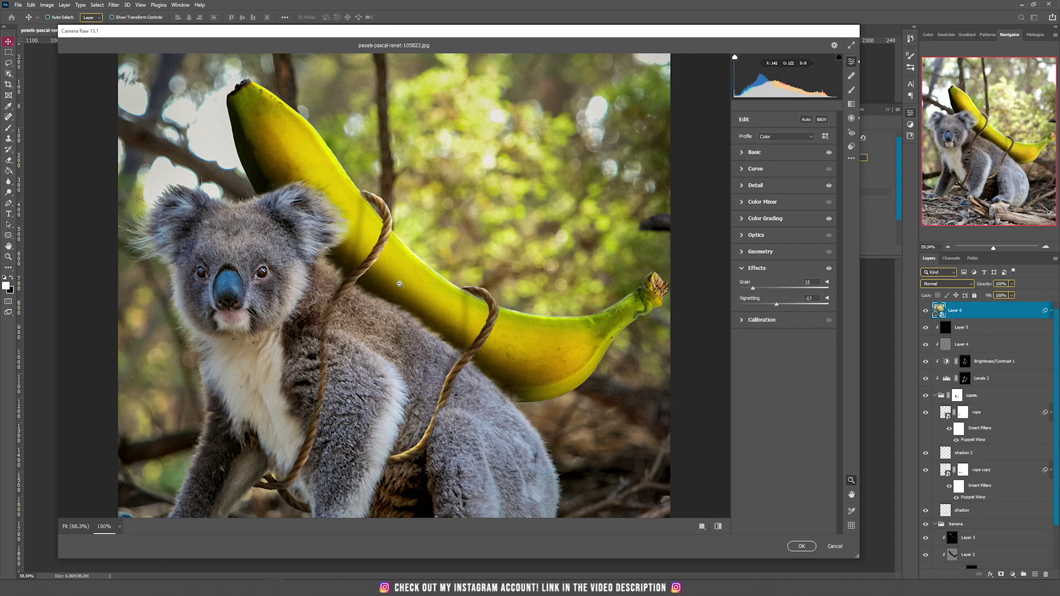
click(399, 284)
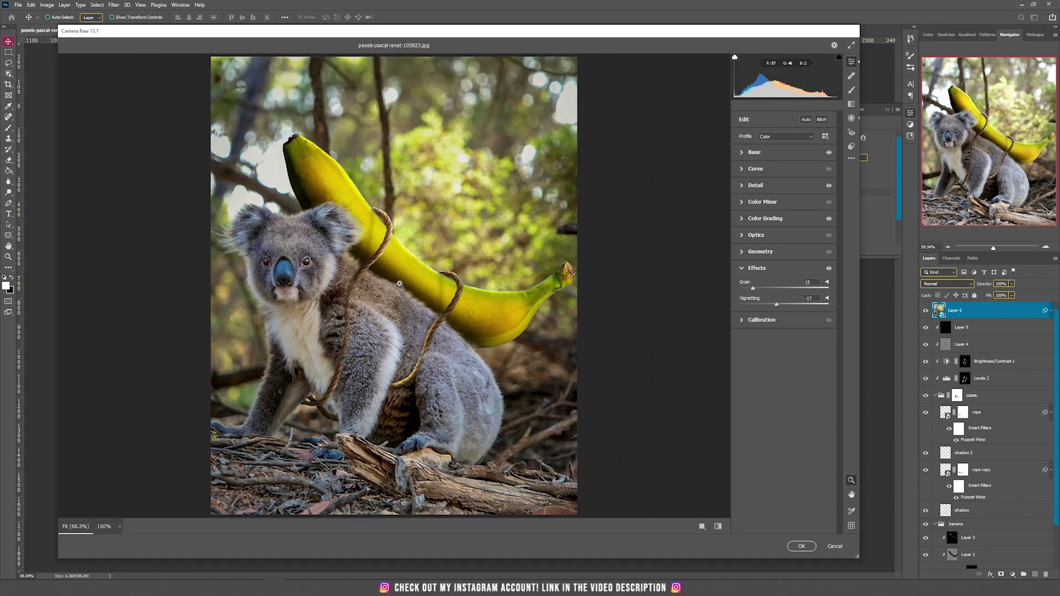
Step: Check the radial filter darkening the area around the koala, and apply the Camera Raw filter
click(851, 118)
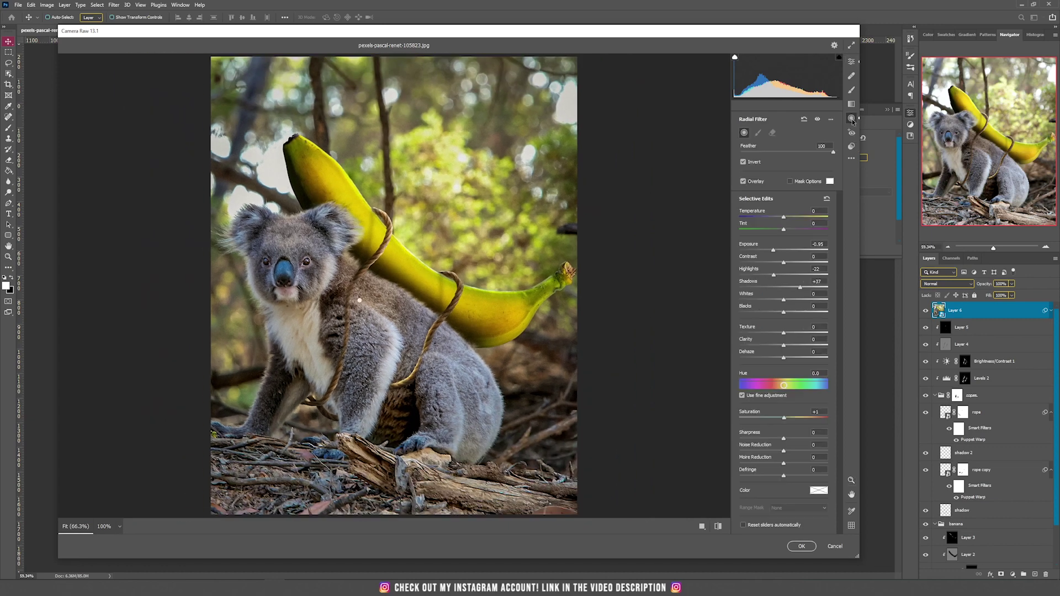
click(359, 300)
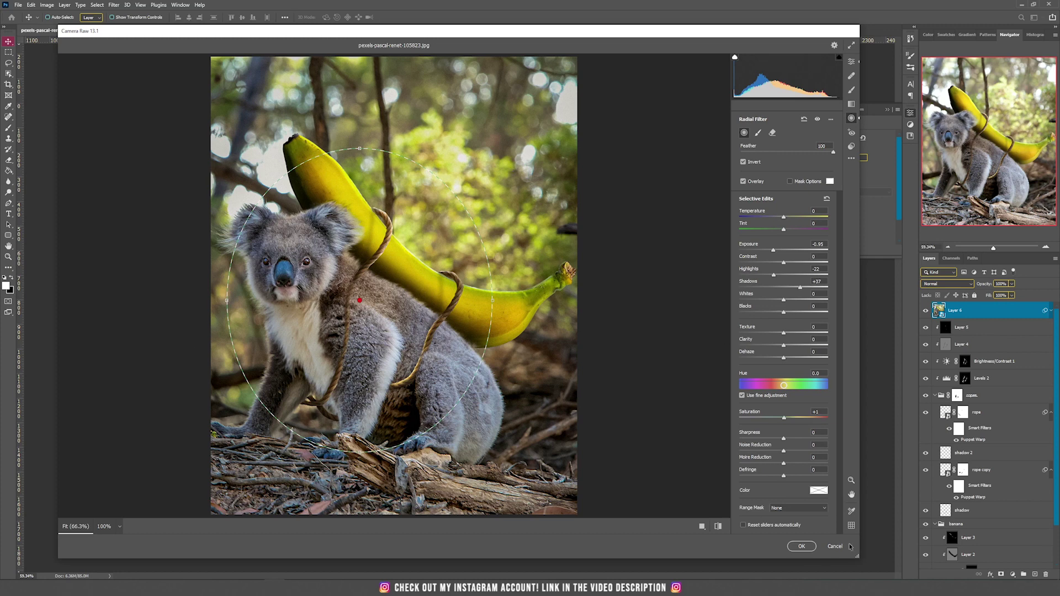
click(802, 546)
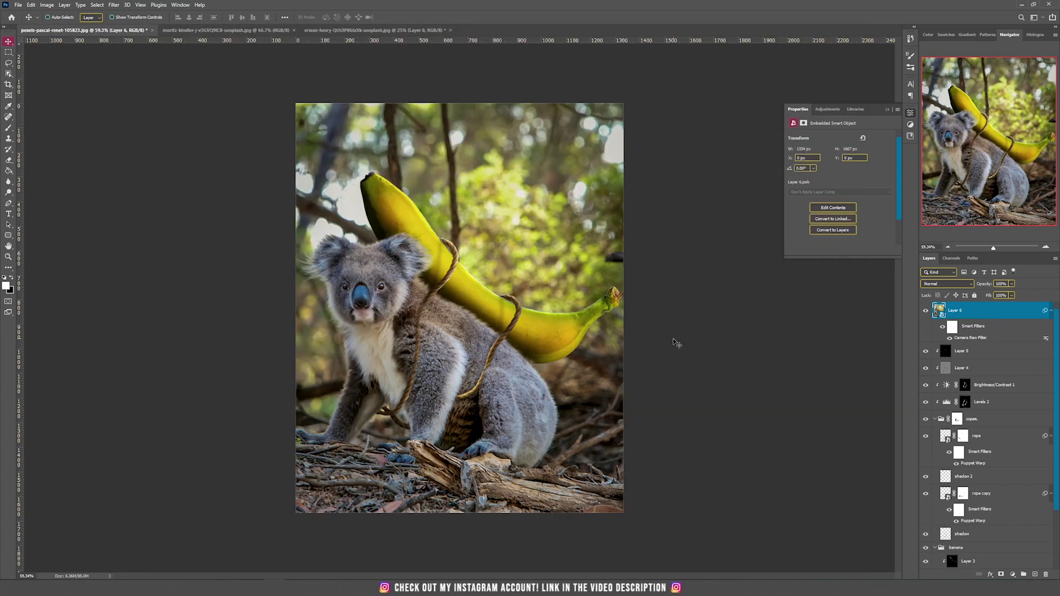
Step: Start a Field Blur on the merged smart object and lower the blur of the central pin to keep the koala sharp
click(114, 5)
mouse_move(165, 118)
click(235, 118)
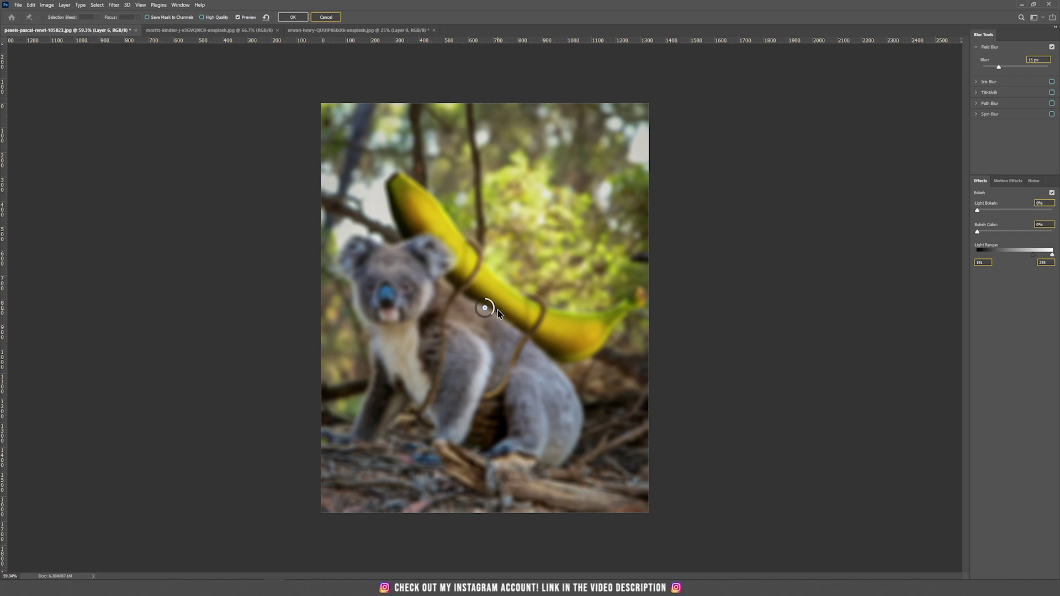
drag(497, 309, 487, 300)
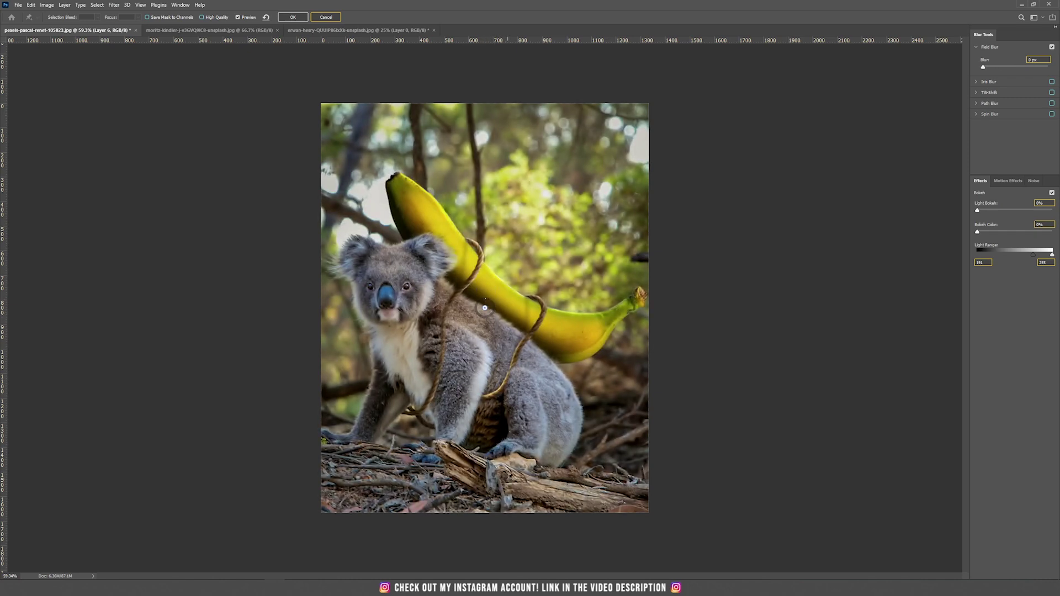
Step: Add two Field Blur pins on the ground near the image's lower corners and reduce their blur
click(381, 506)
drag(390, 508, 386, 500)
click(633, 506)
drag(638, 509, 639, 502)
Step: Add low-blur pins on the koala's nose, beside its ear, and at both ends of the banana
click(387, 297)
drag(393, 292, 388, 297)
click(448, 260)
drag(455, 253, 449, 253)
click(397, 175)
drag(402, 170, 405, 173)
click(637, 300)
drag(643, 305, 635, 287)
Step: Pin the lower ropes, the banana's underside and the koala's rump, using 2 px blur at the belly and rump, and apply the Field Blur
click(414, 413)
click(483, 402)
drag(490, 408, 486, 398)
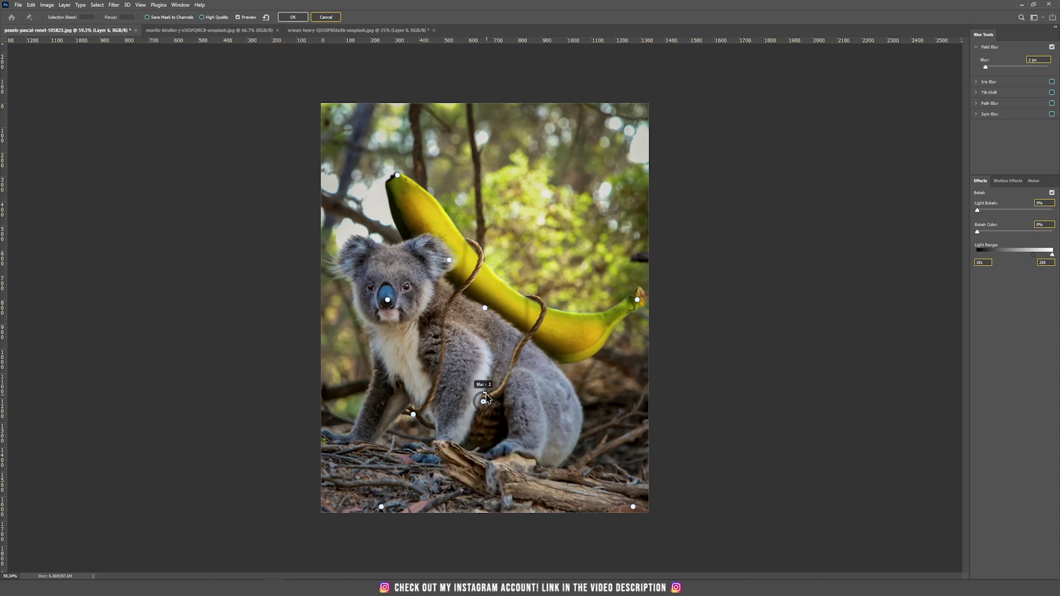
click(556, 363)
click(565, 465)
drag(572, 469, 569, 460)
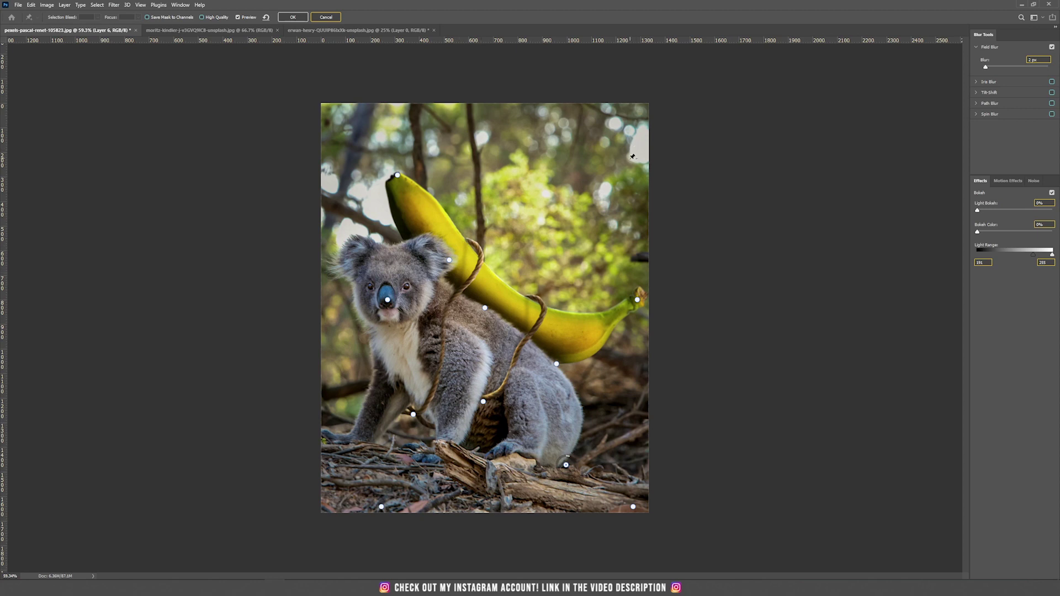
click(292, 19)
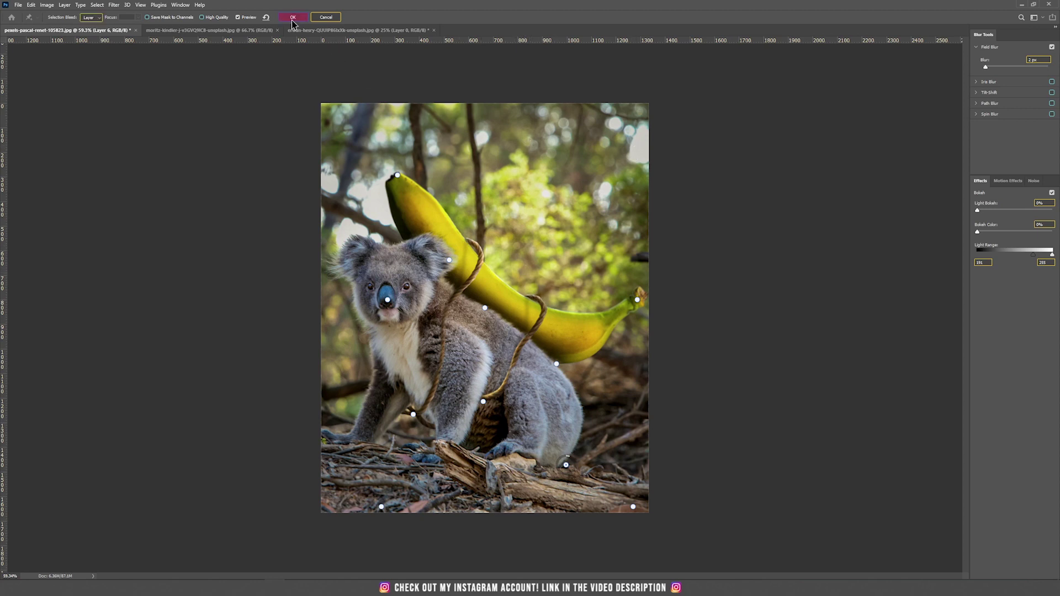